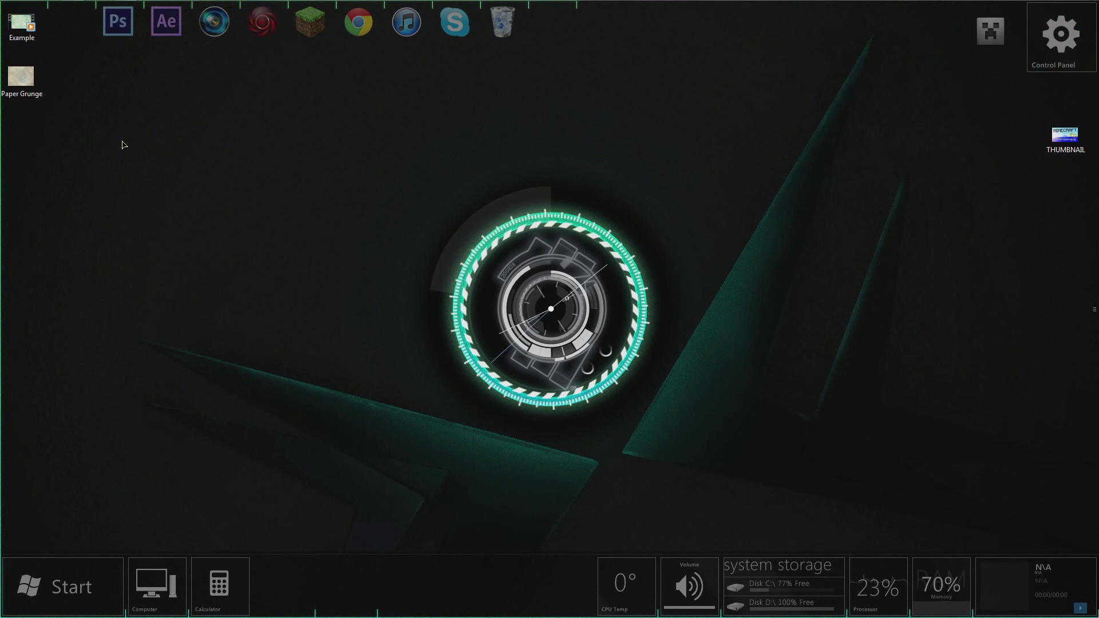
Preview the Paper Grunge texture image, then return to the After Effects project
{"action": "double_click", "coordinate": [32, 77]}
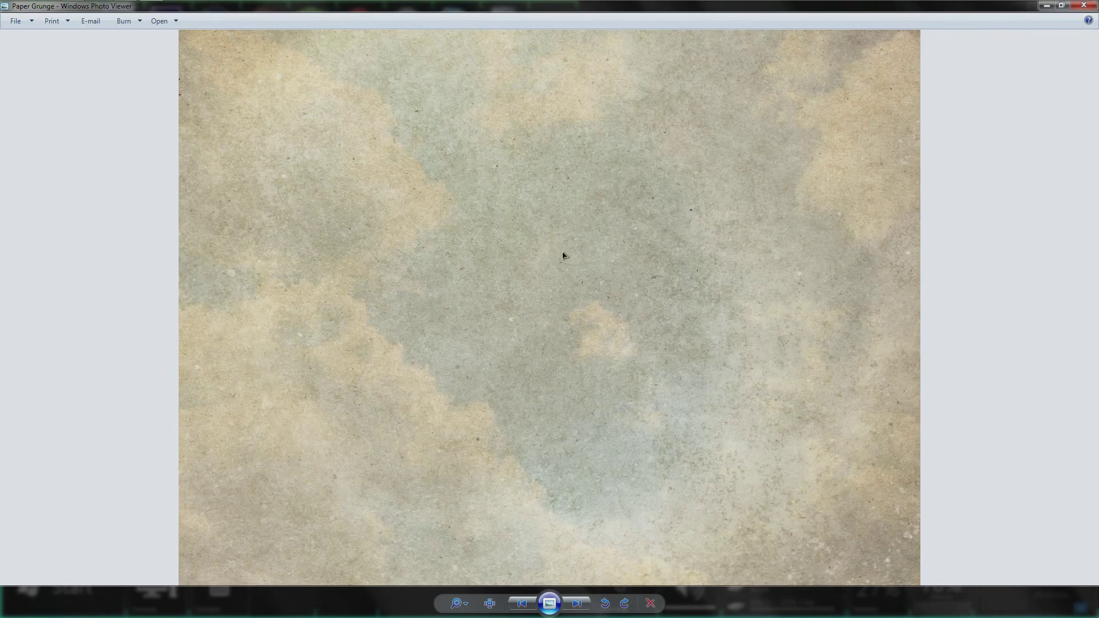
{"action": "scroll", "coordinate": [566, 252], "scroll_direction": "up", "scroll_amount": 2}
{"action": "scroll", "coordinate": [550, 251], "scroll_direction": "down", "scroll_amount": 2}
{"action": "left_click", "coordinate": [1082, 7]}
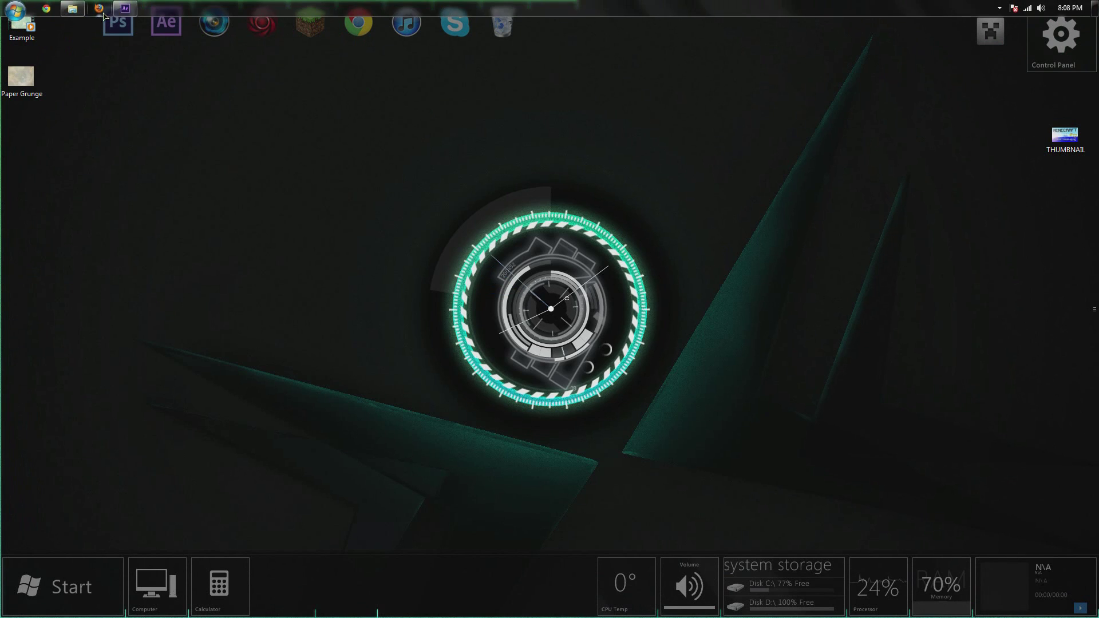
{"action": "left_click", "coordinate": [126, 8]}
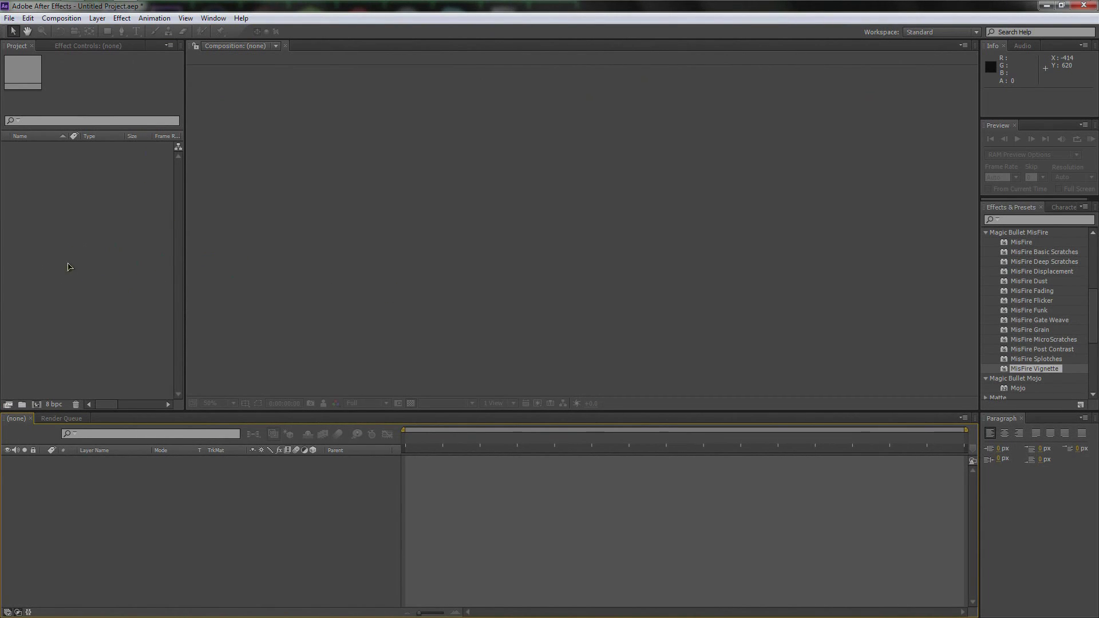
Import the Paper Grunge image into the Project panel
{"action": "double_click", "coordinate": [83, 247]}
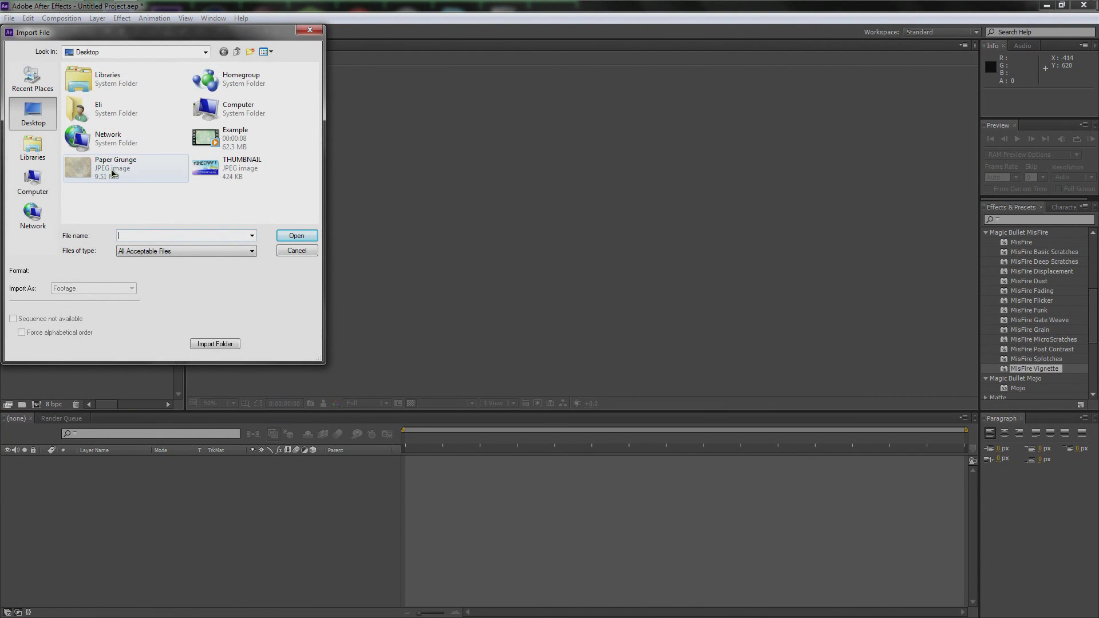
{"action": "left_click", "coordinate": [96, 170]}
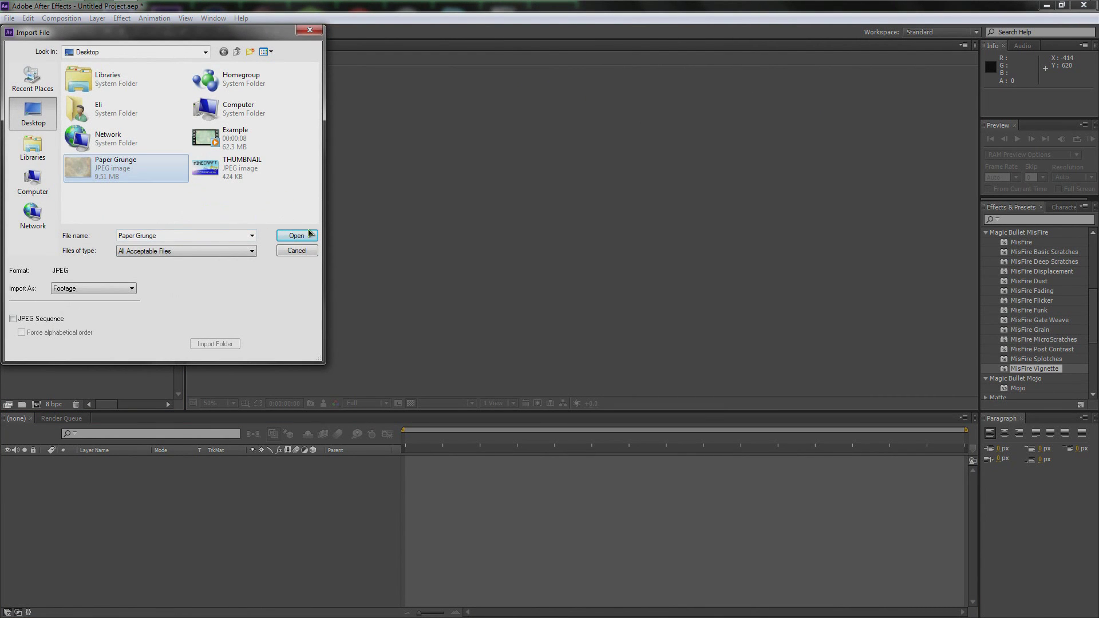
{"action": "left_click", "coordinate": [297, 237]}
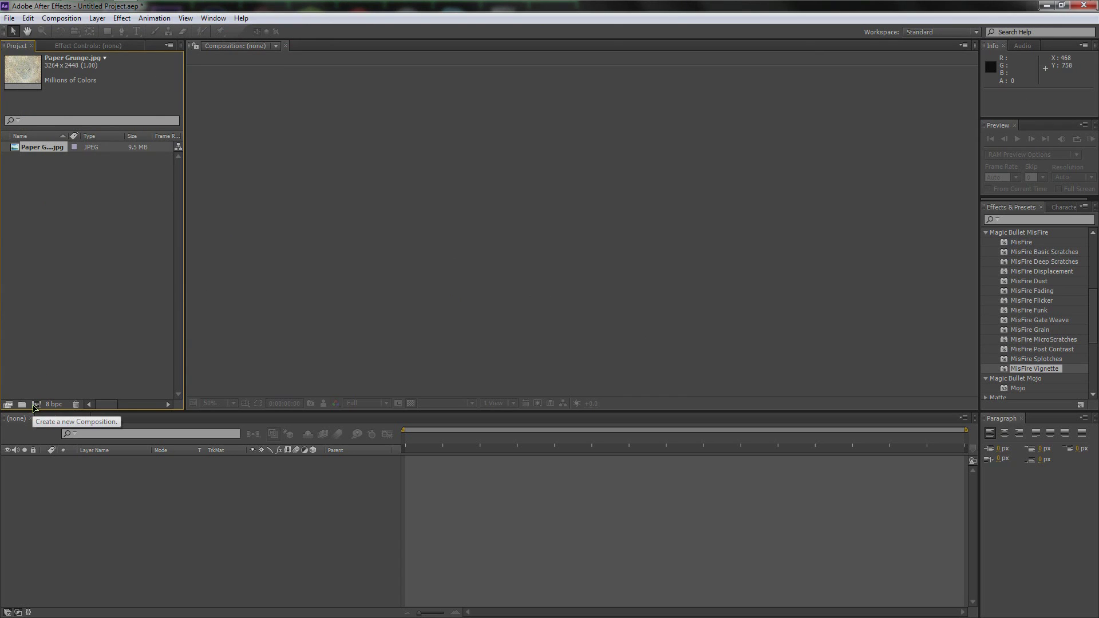
Create Comp 1 using the HDTV 1080 29.97 preset (1920×1080, 8 seconds)
{"action": "left_click", "coordinate": [36, 406]}
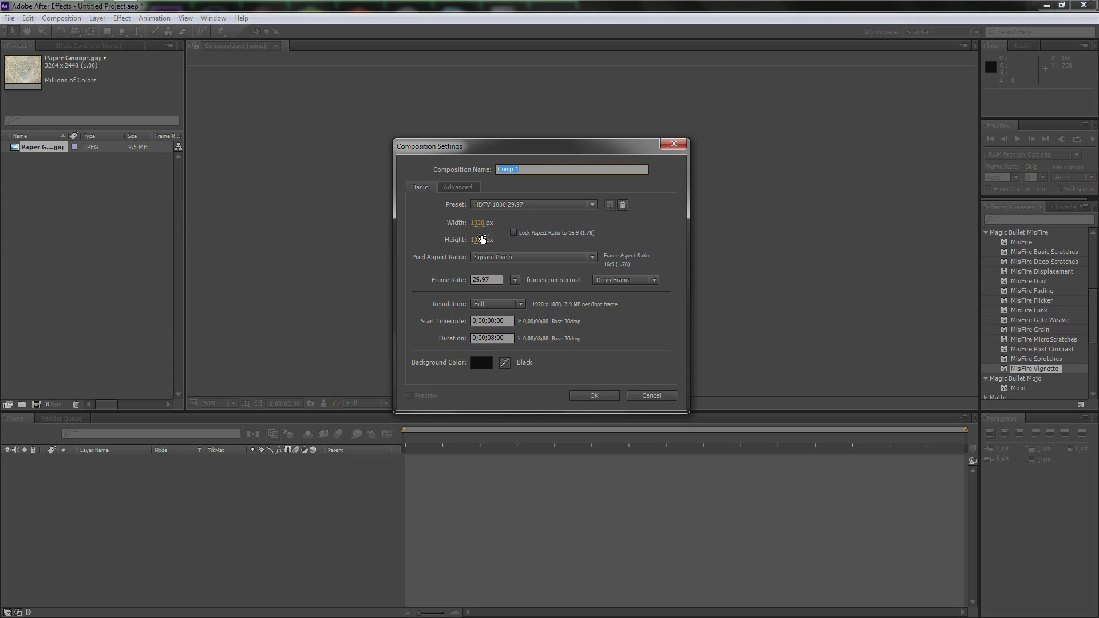
{"action": "left_click", "coordinate": [530, 209]}
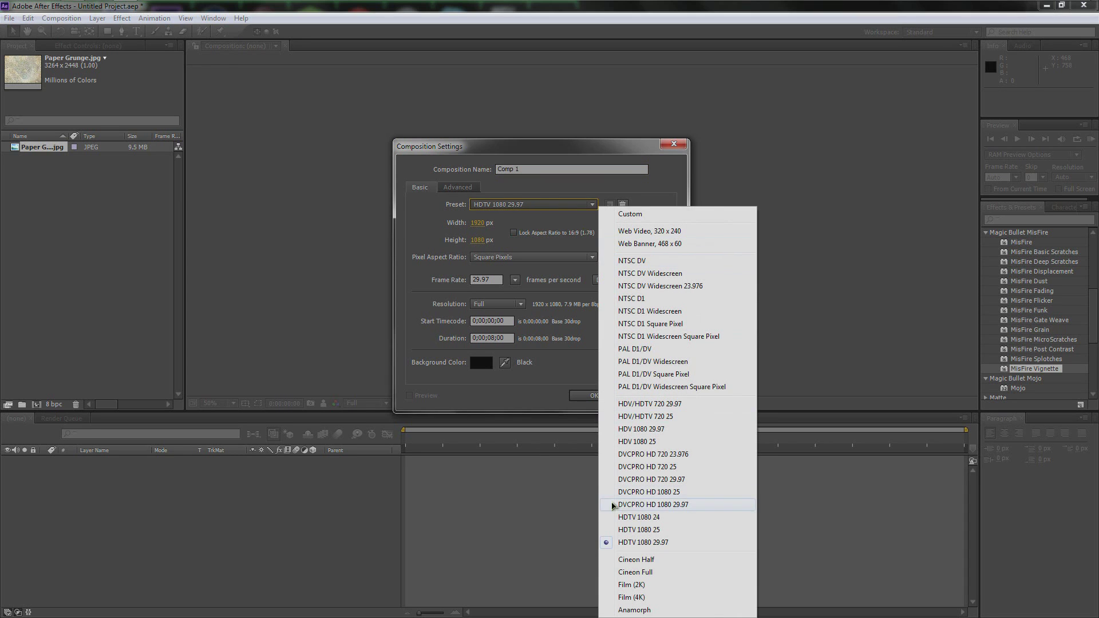
{"action": "left_click", "coordinate": [492, 204]}
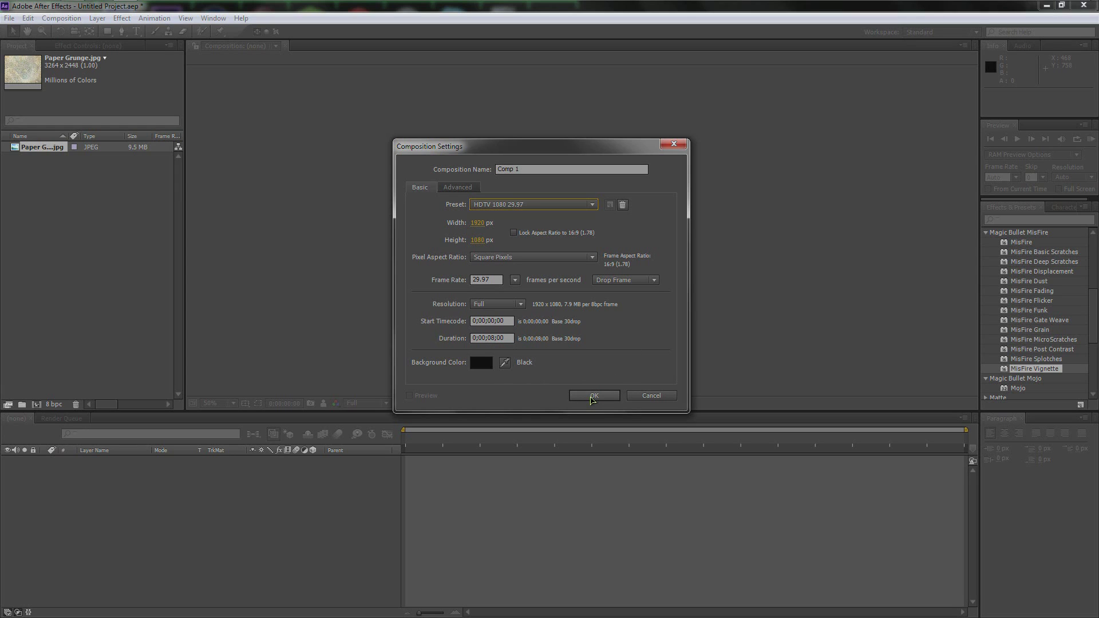
{"action": "left_click", "coordinate": [593, 396]}
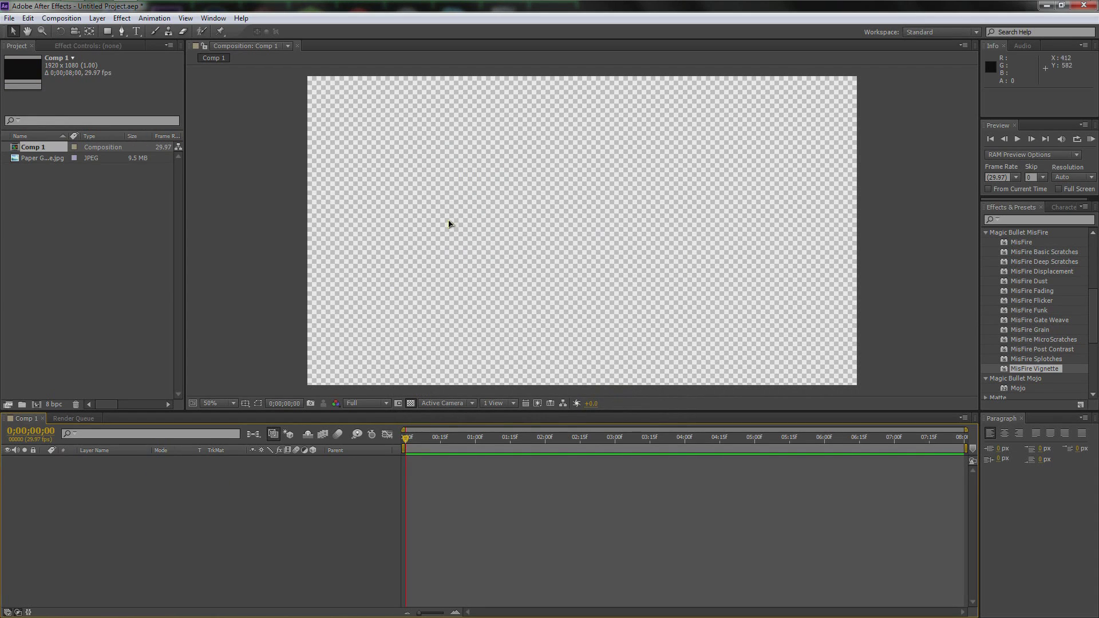
Drag Paper Grunge.jpg into the Comp 1 timeline and rename the layer BG
{"action": "left_click", "coordinate": [41, 160]}
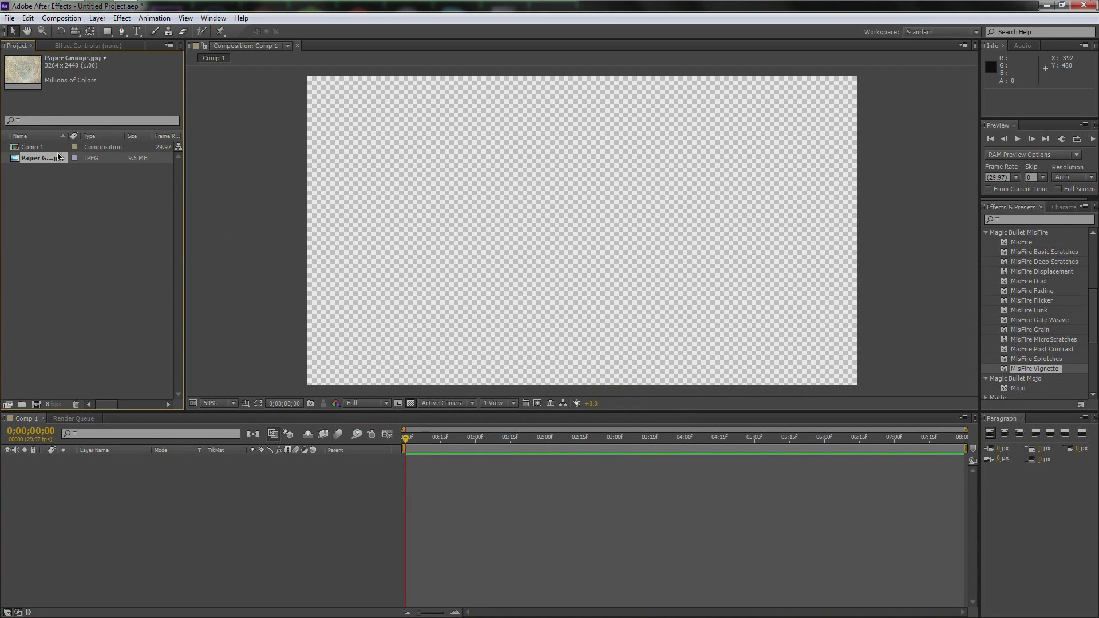
{"action": "left_click_drag", "start_coordinate": [34, 163], "coordinate": [137, 486]}
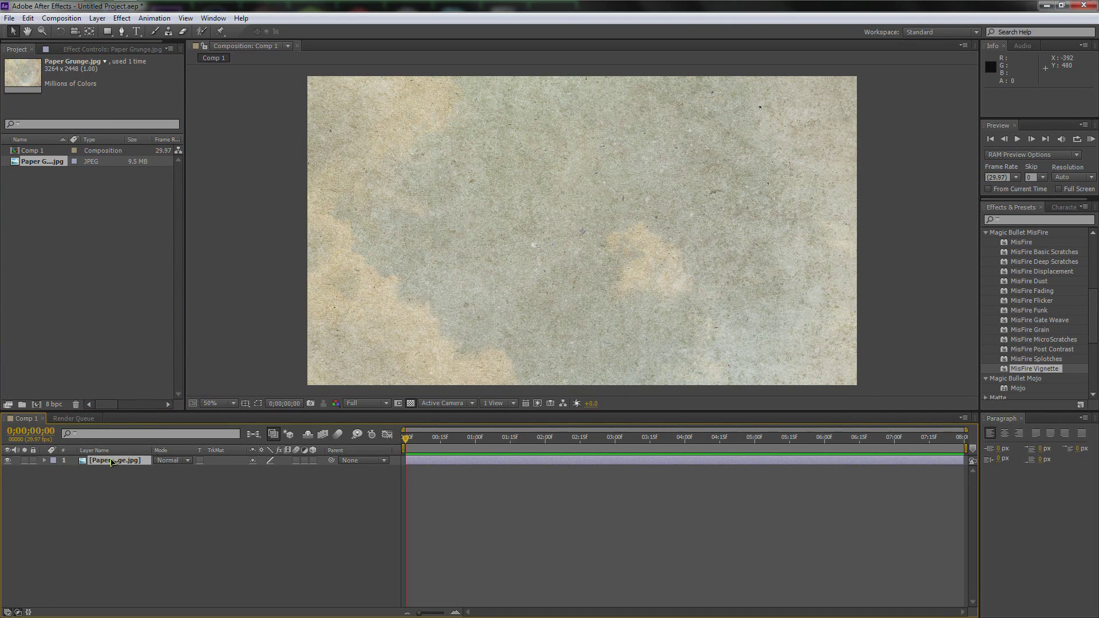
{"action": "key", "text": "Return"}
{"action": "type", "text": "BG"}
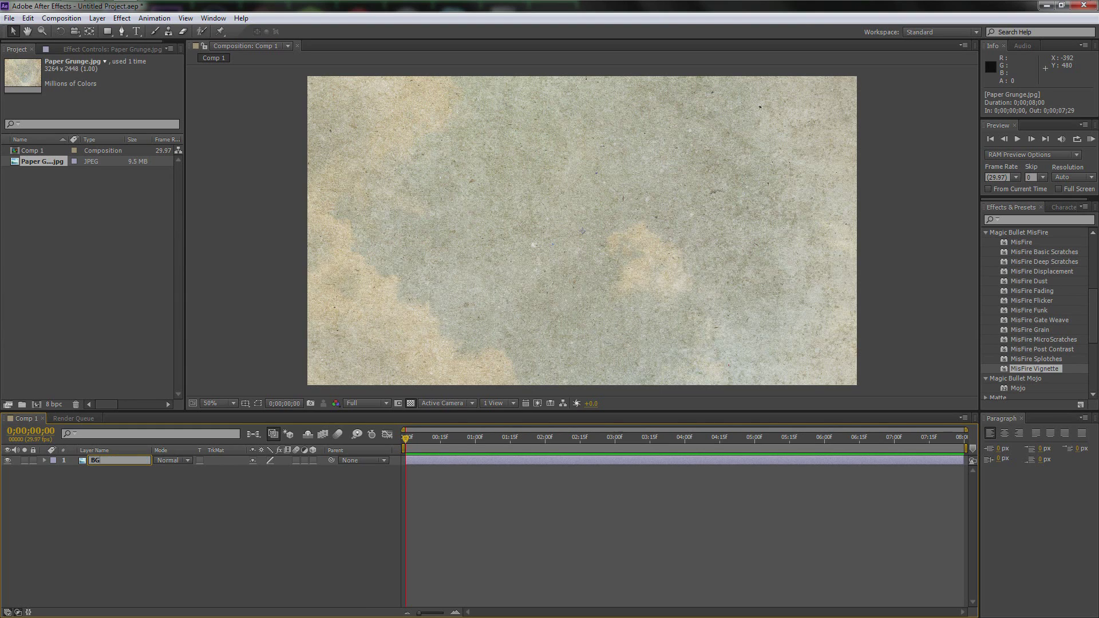
{"action": "key", "text": "Return"}
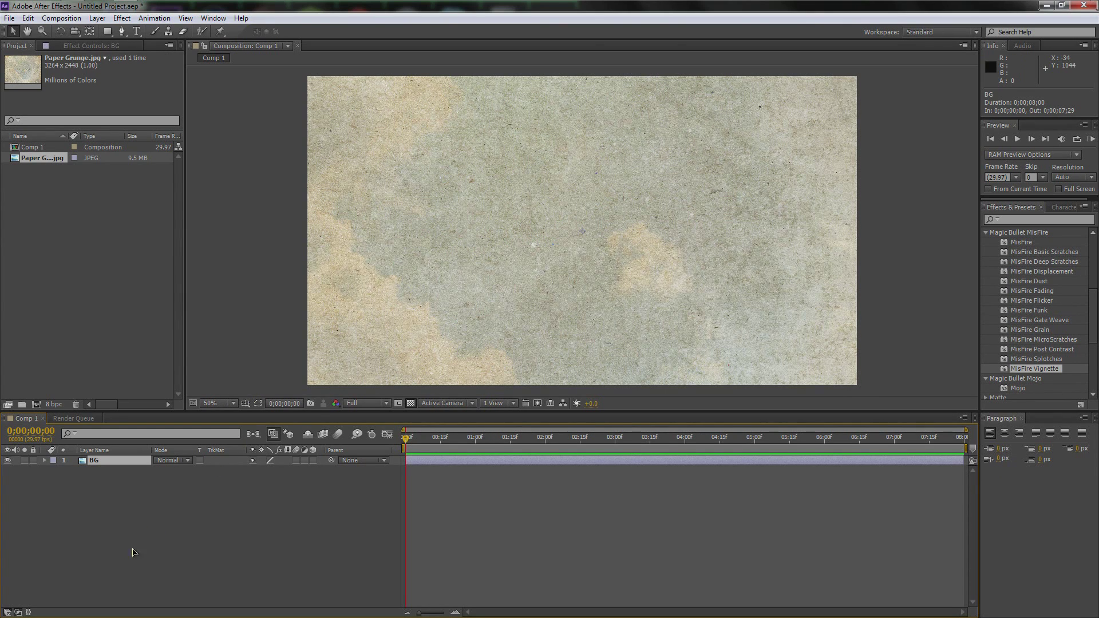
Add a text layer reading CHECK IT above the BG layer
{"action": "left_click", "coordinate": [136, 32]}
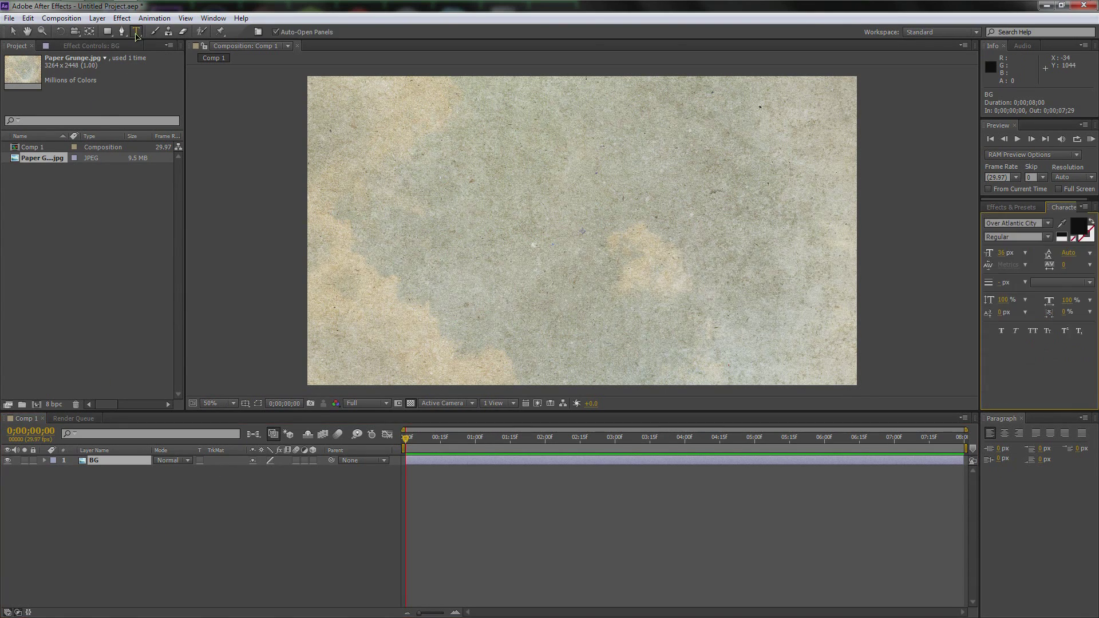
{"action": "left_click", "coordinate": [443, 235]}
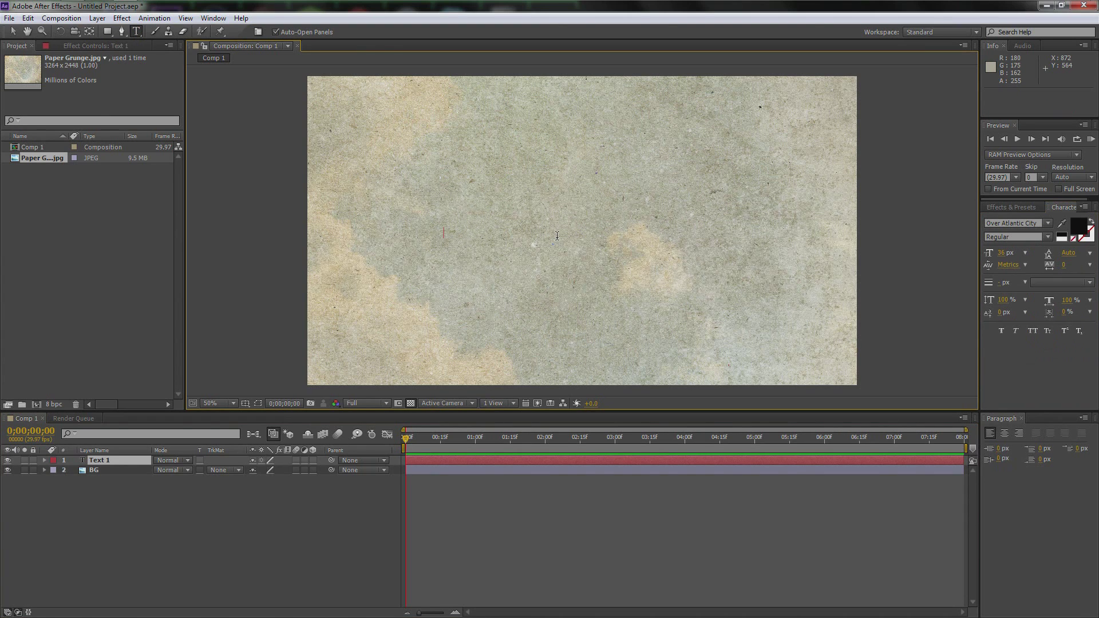
{"action": "type", "text": "text"}
{"action": "left_click", "coordinate": [172, 461]}
{"action": "left_click", "coordinate": [103, 486]}
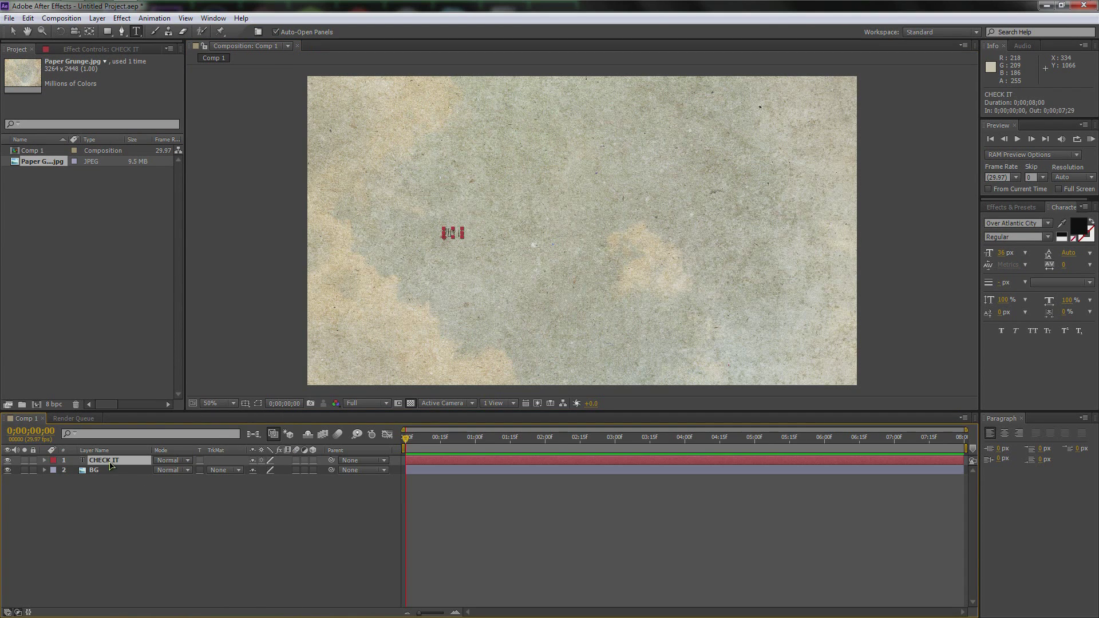
Scale the CHECK IT text layer up to 2791% so it spans the frame
{"action": "key", "text": "v"}
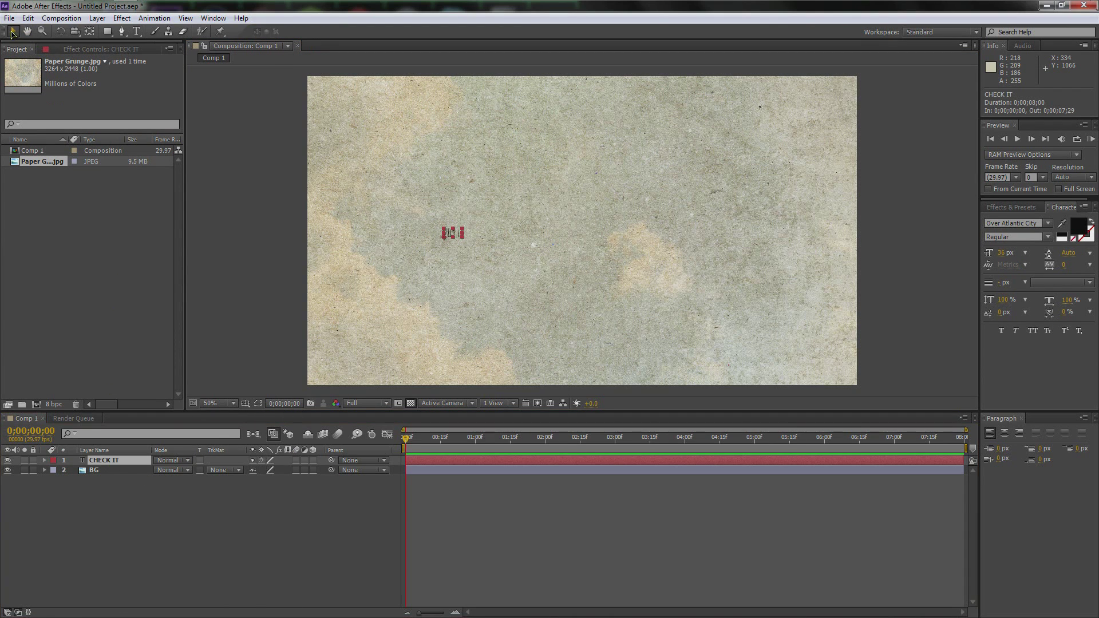
{"action": "left_click", "coordinate": [117, 461]}
{"action": "key", "text": "s"}
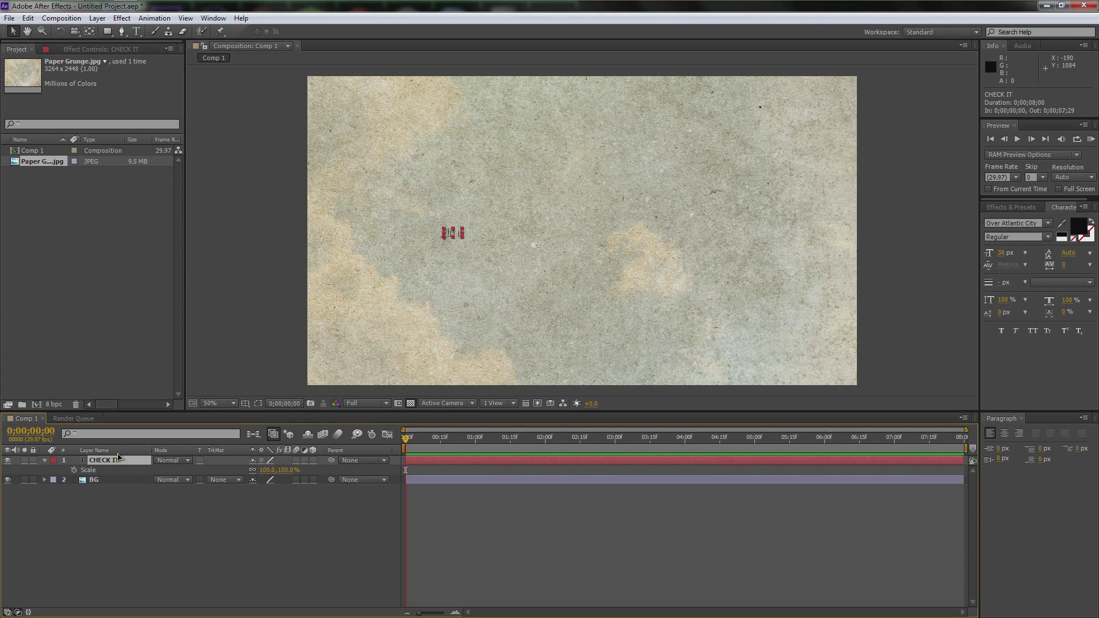
{"action": "left_click_drag", "start_coordinate": [267, 473], "coordinate": [423, 473]}
{"action": "left_click_drag", "start_coordinate": [589, 206], "coordinate": [469, 342]}
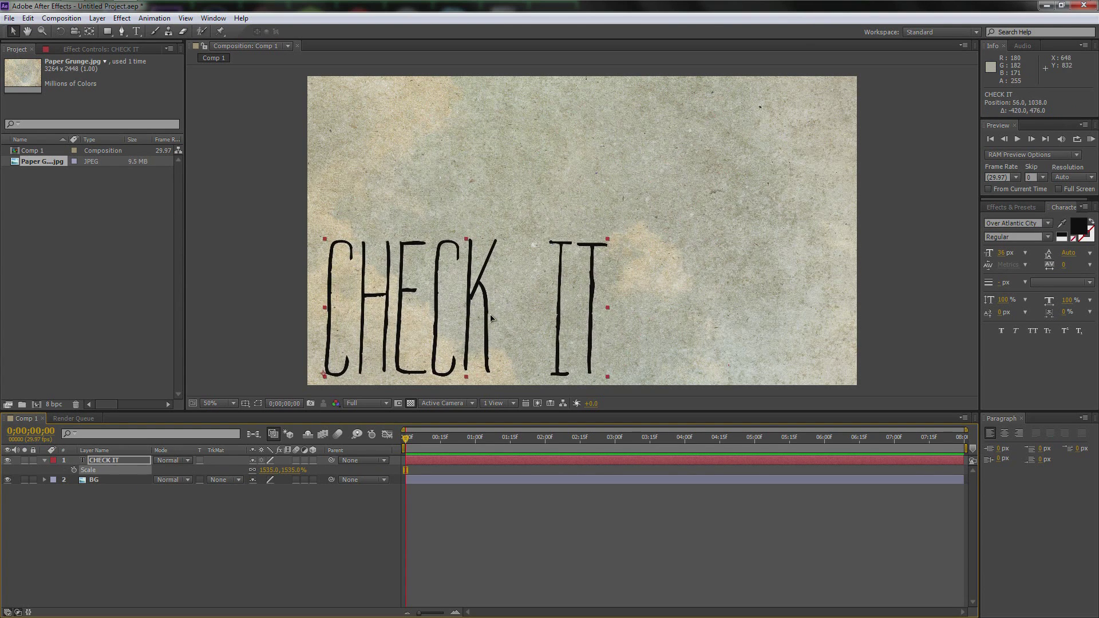
{"action": "left_click_drag", "start_coordinate": [268, 470], "coordinate": [378, 469]}
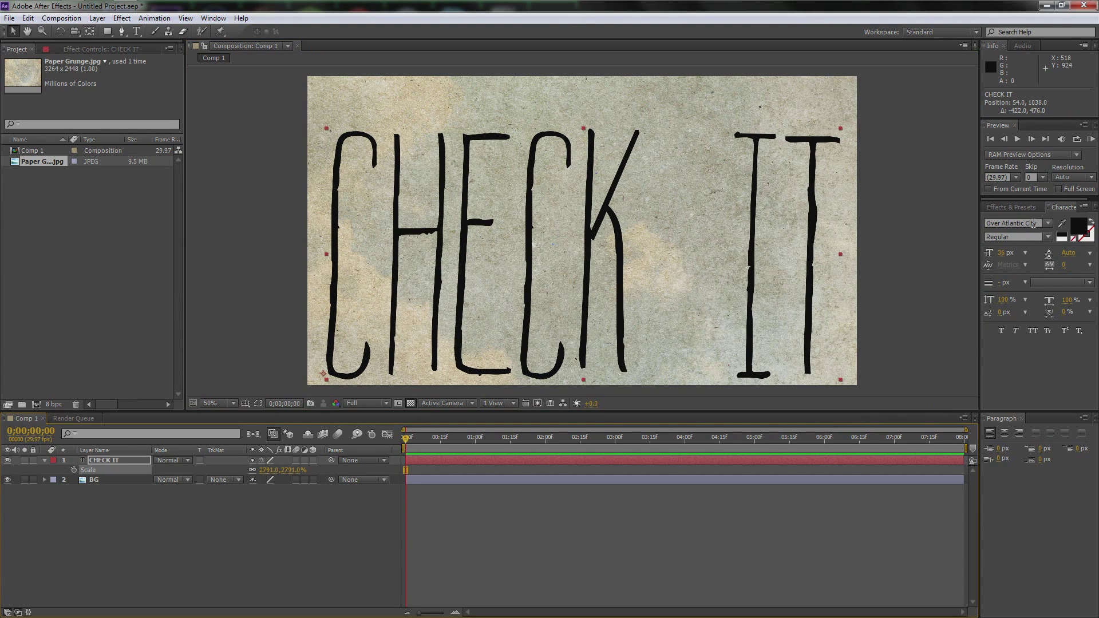
Position the enlarged CHECK IT text over the paper, nudging it down and right with arrow keys
{"action": "left_click_drag", "start_coordinate": [601, 244], "coordinate": [600, 215]}
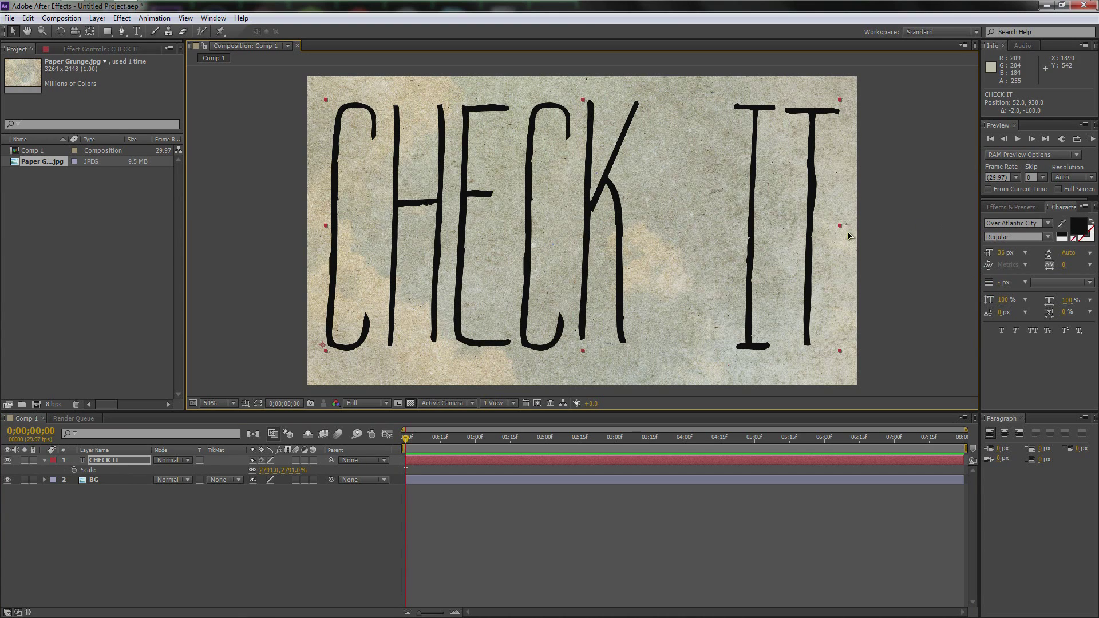
{"action": "key", "text": "Down"}
{"action": "key", "text": "Down"}
{"action": "key", "text": "Down"}
{"action": "key", "text": "Down"}
{"action": "key", "text": "Down"}
{"action": "key", "text": "Down"}
{"action": "key", "text": "Right"}
{"action": "key", "text": "Right"}
{"action": "key", "text": "Right"}
{"action": "key", "text": "Right"}
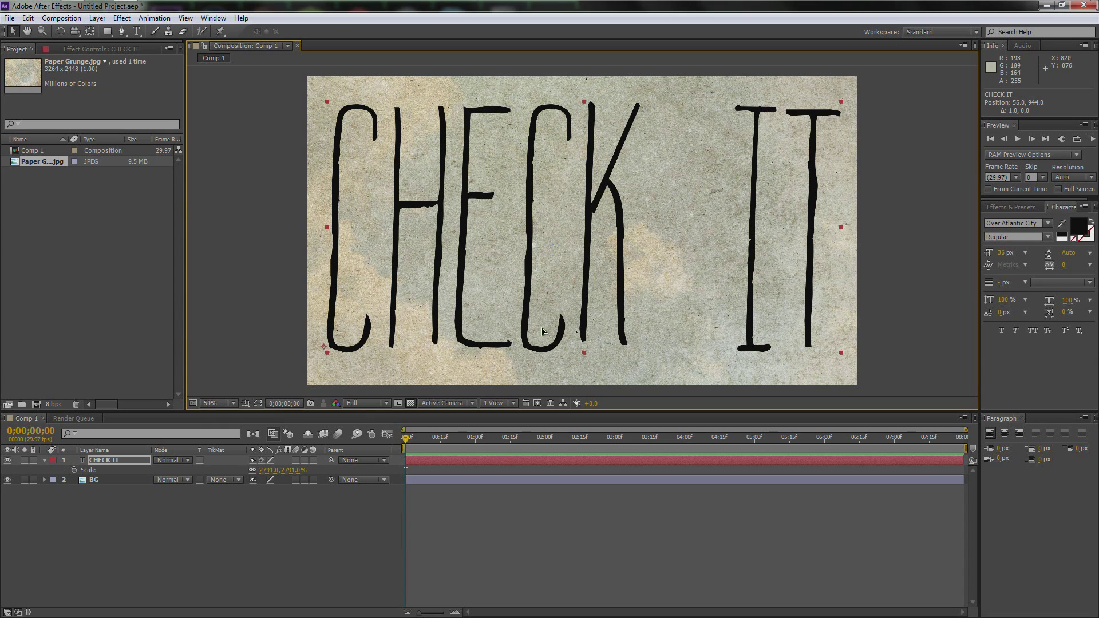
{"action": "key", "text": "Down"}
{"action": "key", "text": "Down"}
{"action": "key", "text": "Down"}
{"action": "key", "text": "Down"}
{"action": "key", "text": "Down"}
{"action": "key", "text": "Down"}
{"action": "key", "text": "Down"}
{"action": "key", "text": "Down"}
{"action": "key", "text": "Down"}
{"action": "key", "text": "Down"}
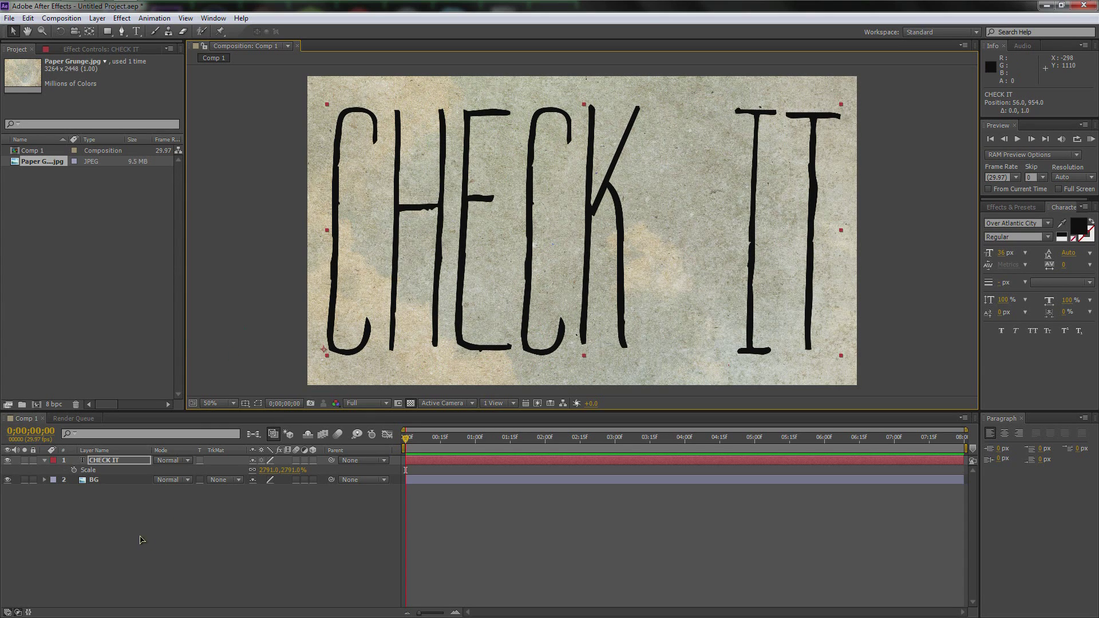
{"action": "left_click", "coordinate": [119, 529]}
{"action": "left_click", "coordinate": [106, 462]}
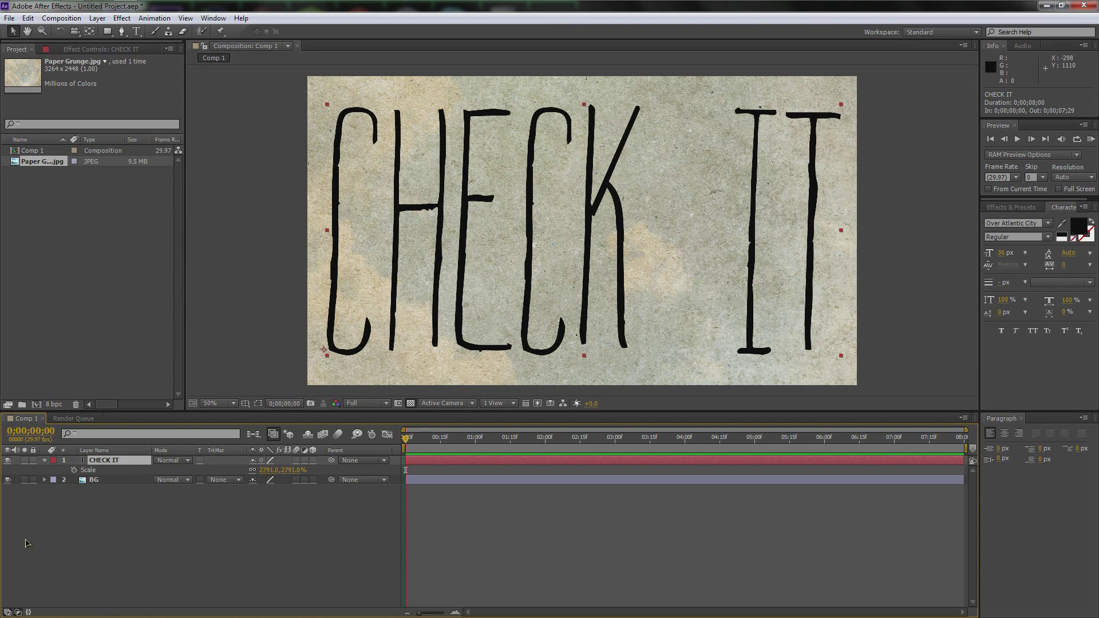
{"action": "left_click", "coordinate": [105, 510]}
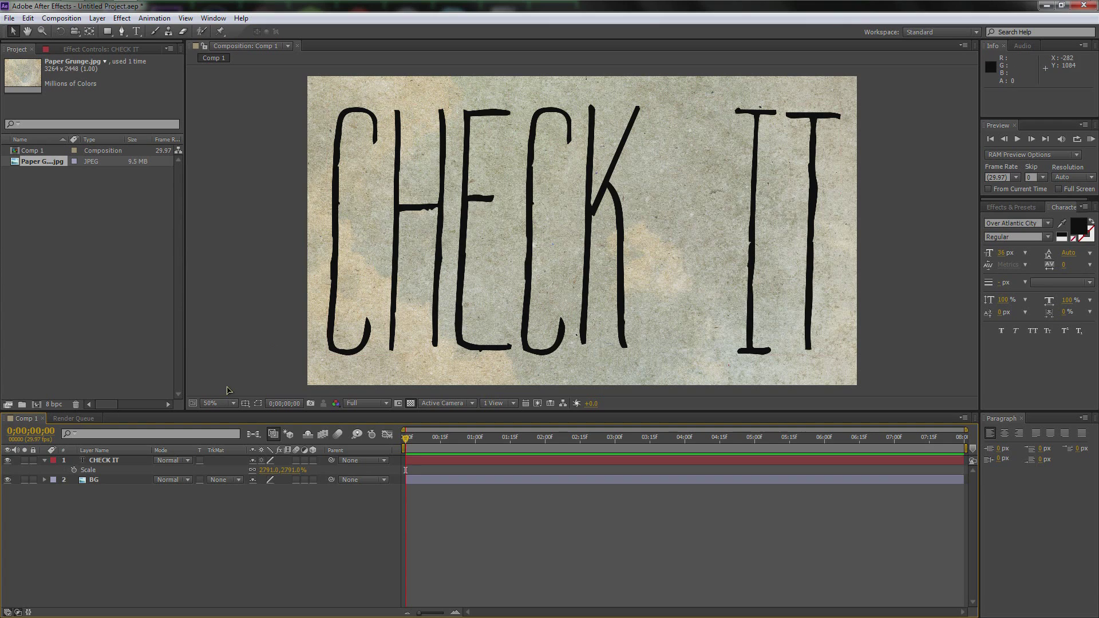
{"action": "left_click", "coordinate": [114, 462]}
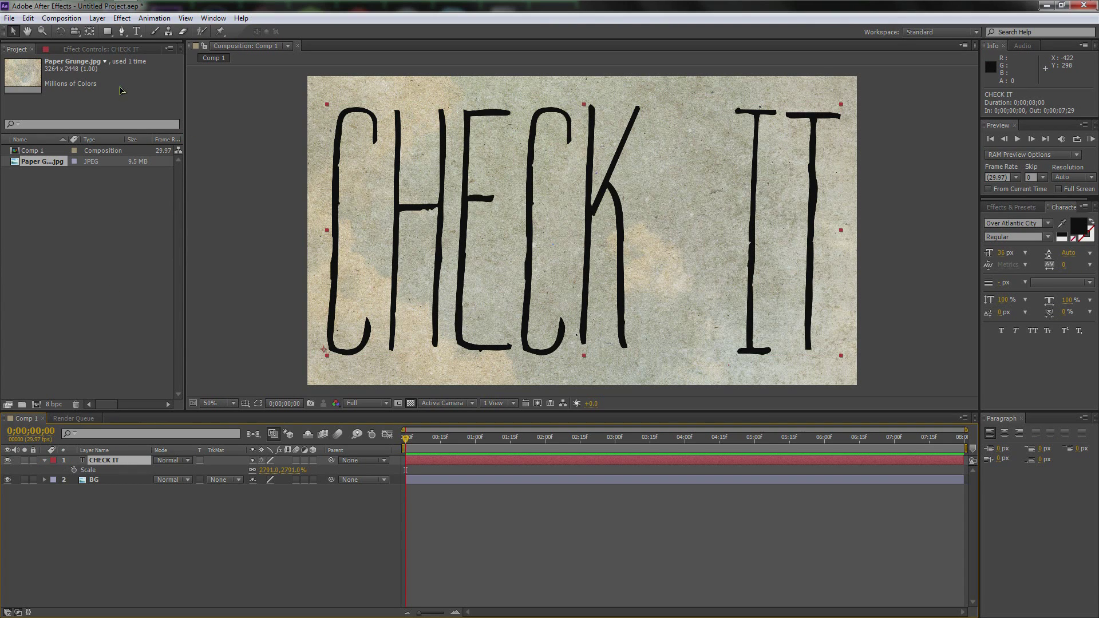
Apply Generate > Stroke to CHECK IT (brush size 2.0, hardness 79%, spacing 15%) and select the Pen tool
{"action": "left_click", "coordinate": [121, 18]}
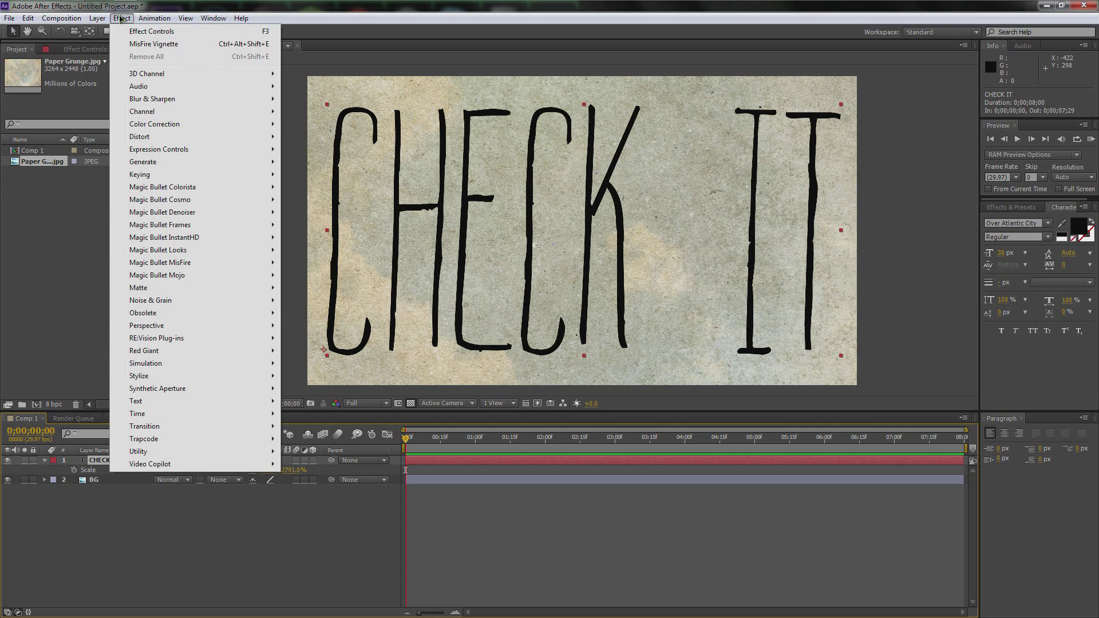
{"action": "mouse_move", "coordinate": [158, 167]}
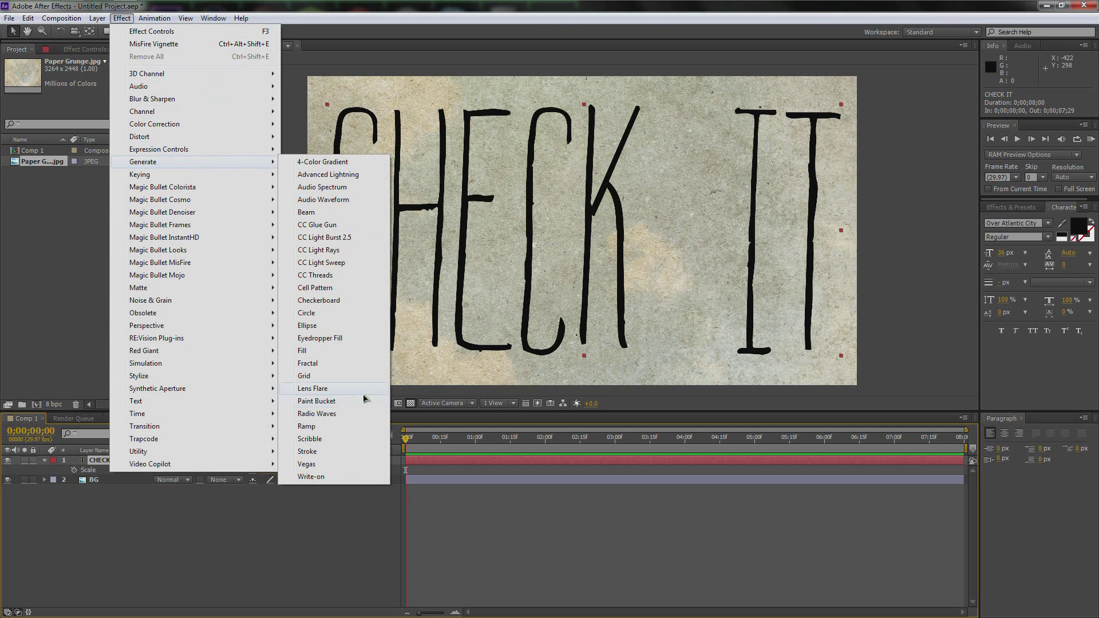
{"action": "left_click", "coordinate": [307, 452]}
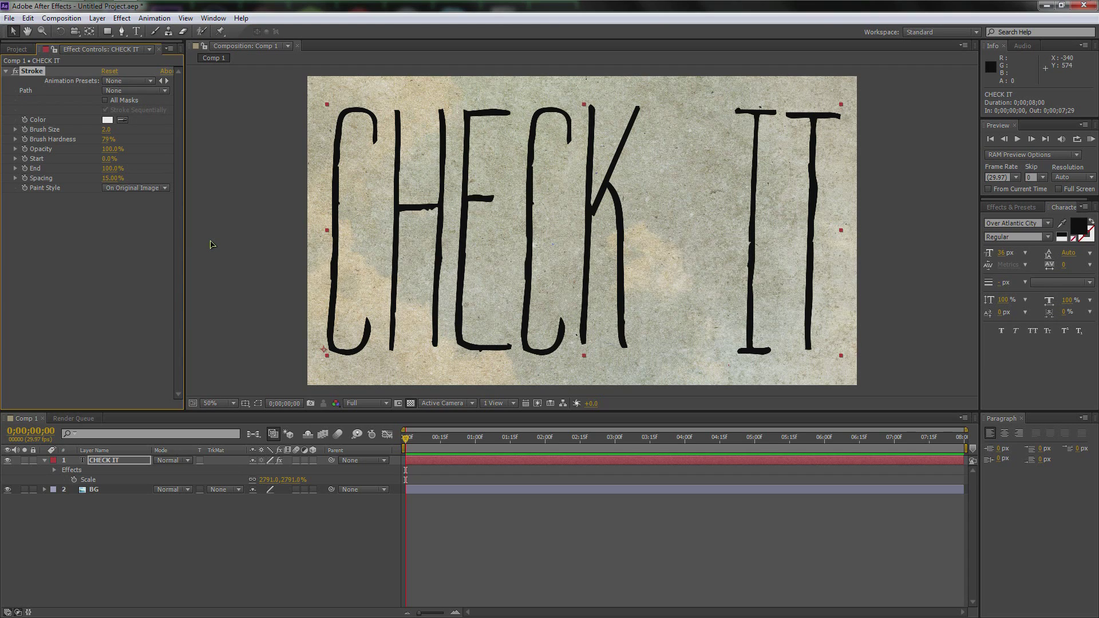
{"action": "left_click", "coordinate": [122, 32]}
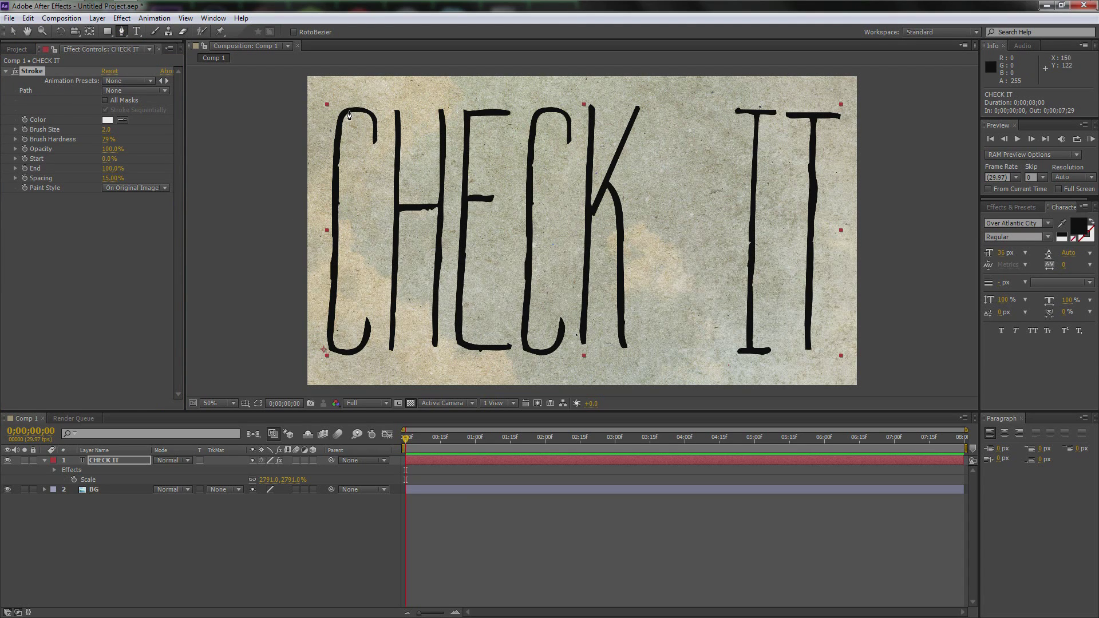
Trace the first C of CHECK with a curved mask path from top to its lower hook
{"action": "left_click", "coordinate": [375, 144]}
{"action": "left_click", "coordinate": [375, 119]}
{"action": "left_click_drag", "start_coordinate": [341, 116], "coordinate": [323, 140]}
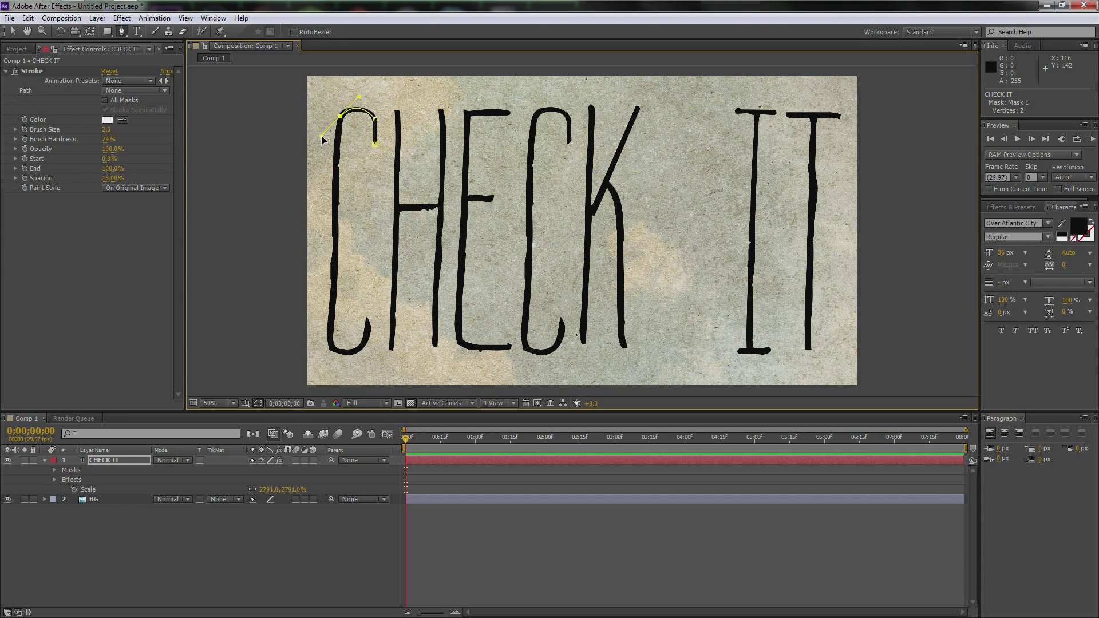
{"action": "mouse_move", "coordinate": [328, 140]}
{"action": "left_mouse_down"}
{"action": "mouse_move", "coordinate": [339, 149]}
{"action": "mouse_move", "coordinate": [327, 149]}
{"action": "left_mouse_up"}
{"action": "left_click", "coordinate": [332, 198]}
{"action": "key", "text": "ctrl+z"}
{"action": "left_click_drag", "start_coordinate": [319, 144], "coordinate": [338, 152]}
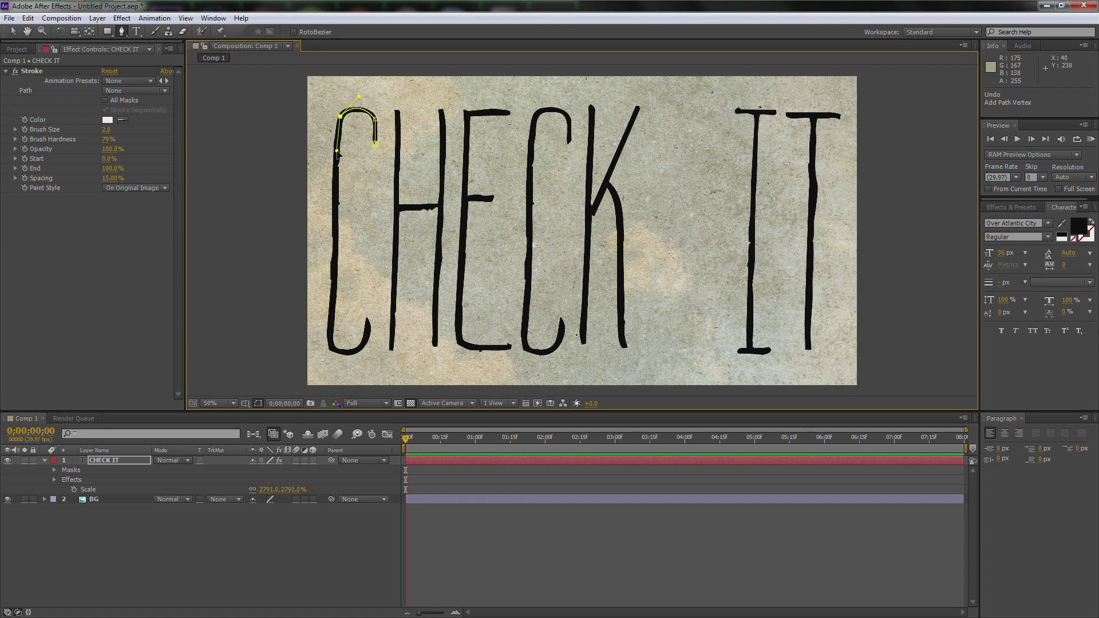
{"action": "left_click", "coordinate": [330, 338]}
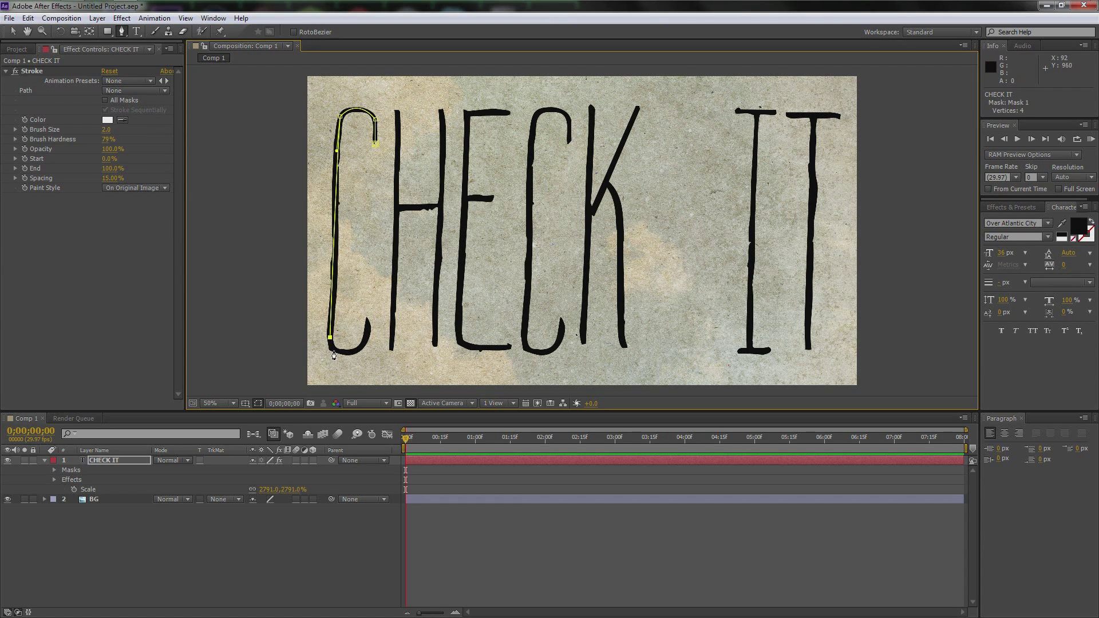
{"action": "left_click_drag", "start_coordinate": [367, 332], "coordinate": [373, 302]}
{"action": "left_click", "coordinate": [367, 333]}
{"action": "left_click", "coordinate": [367, 317]}
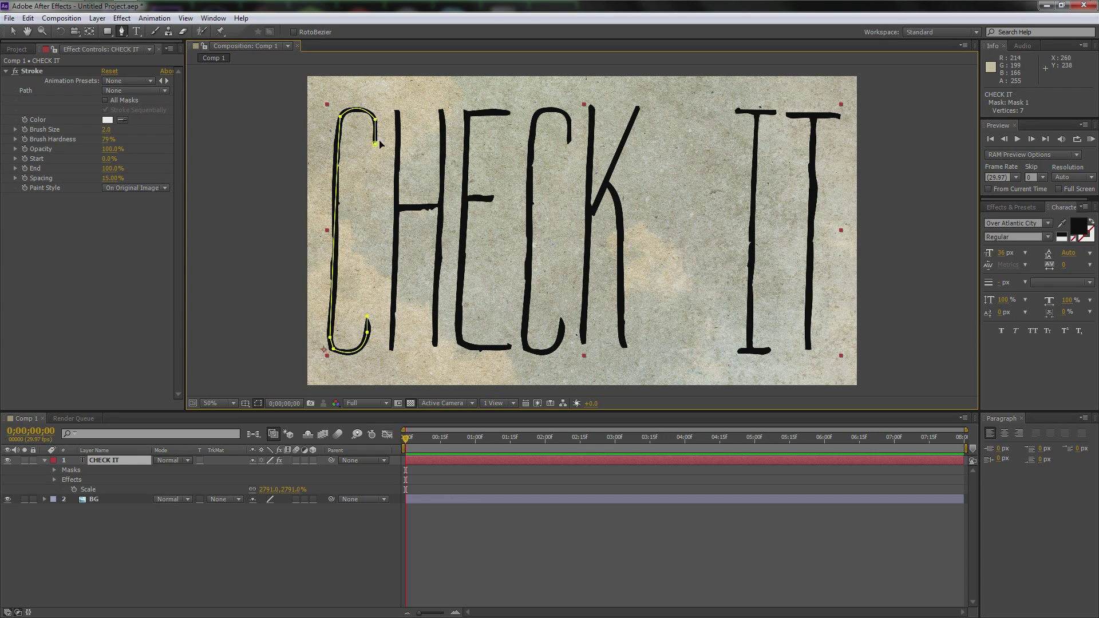
Trace the H with three mask paths: left stem, crossbar and right stroke
{"action": "left_click", "coordinate": [390, 350]}
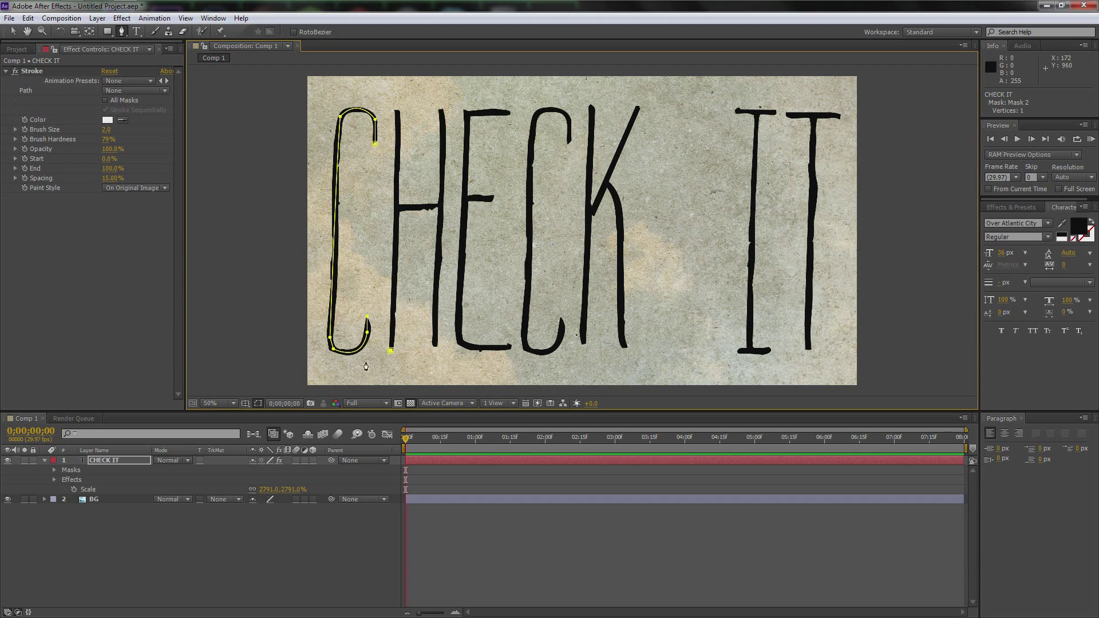
{"action": "left_click", "coordinate": [397, 108]}
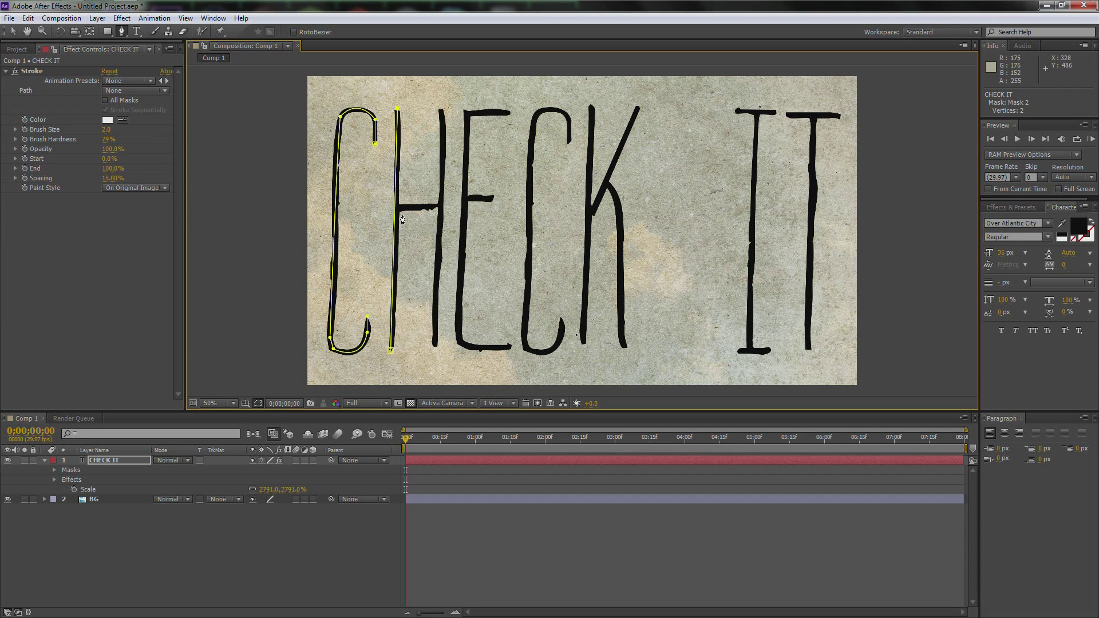
{"action": "key", "text": "F2"}
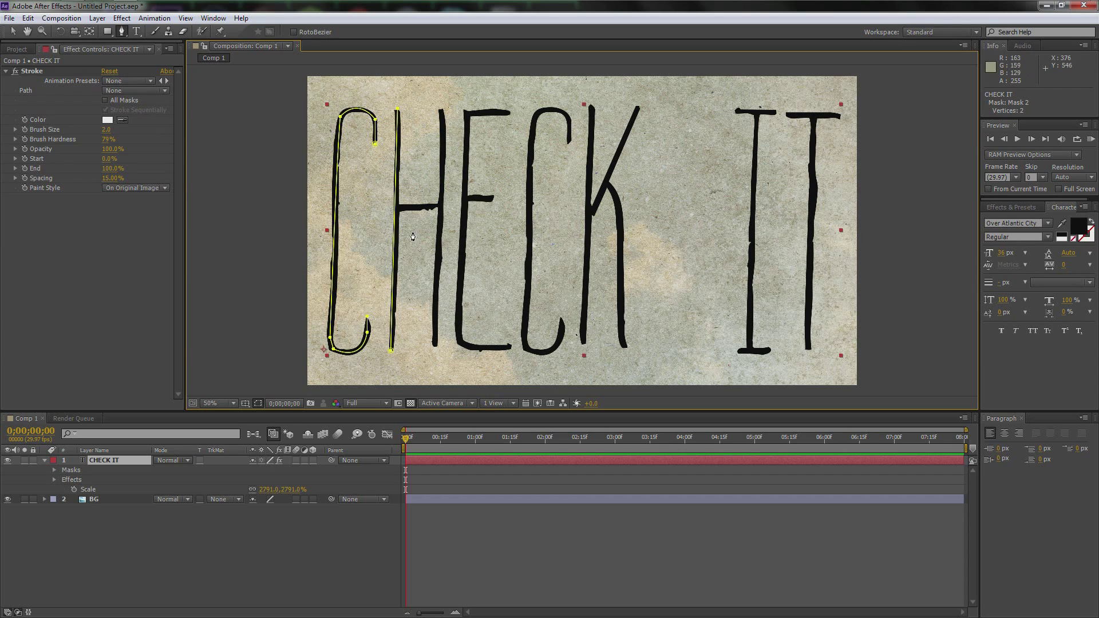
{"action": "left_click", "coordinate": [389, 207]}
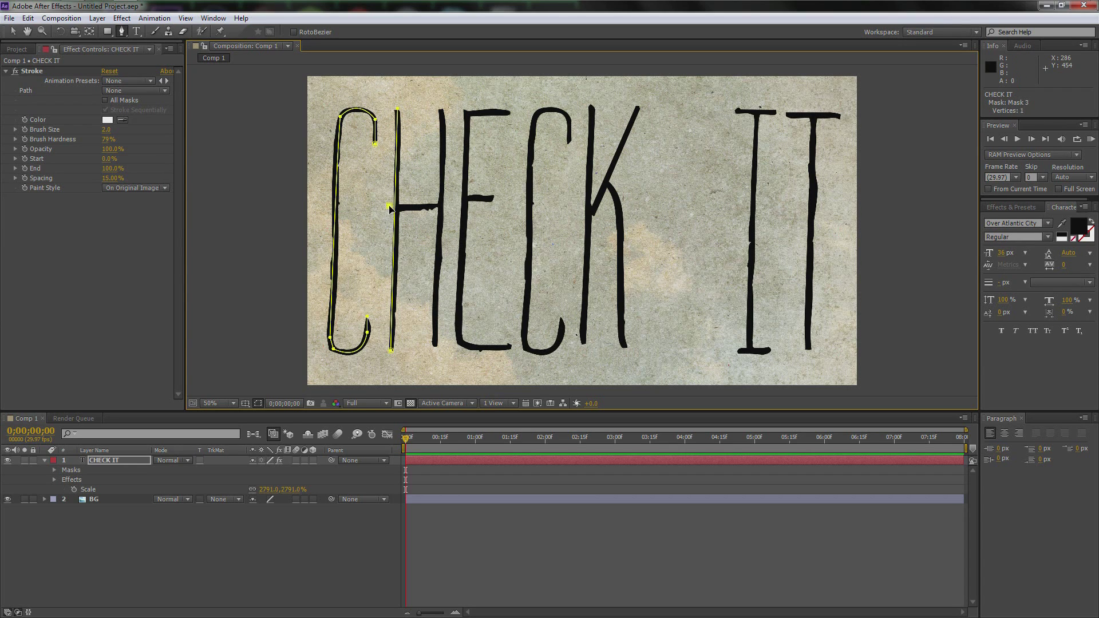
{"action": "left_click", "coordinate": [444, 206]}
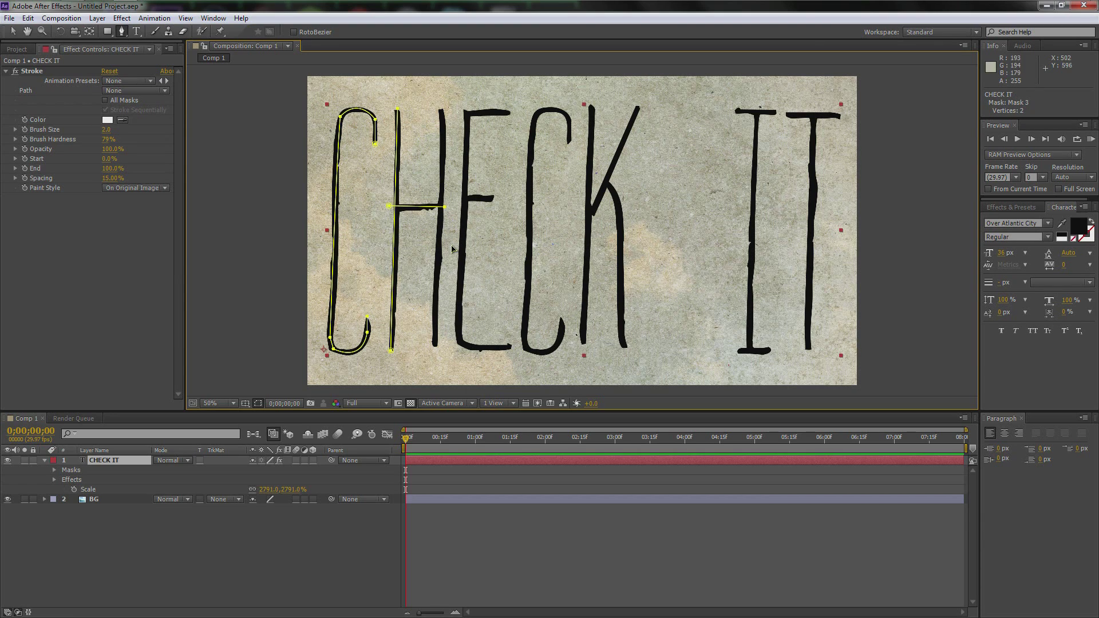
{"action": "left_click", "coordinate": [441, 107]}
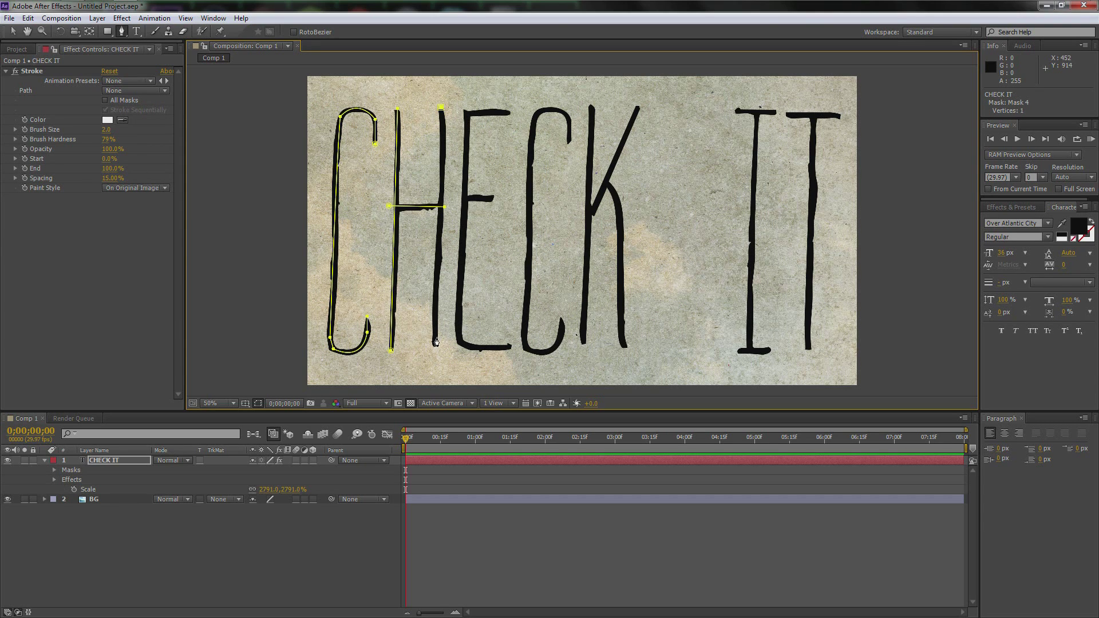
{"action": "left_click", "coordinate": [440, 264]}
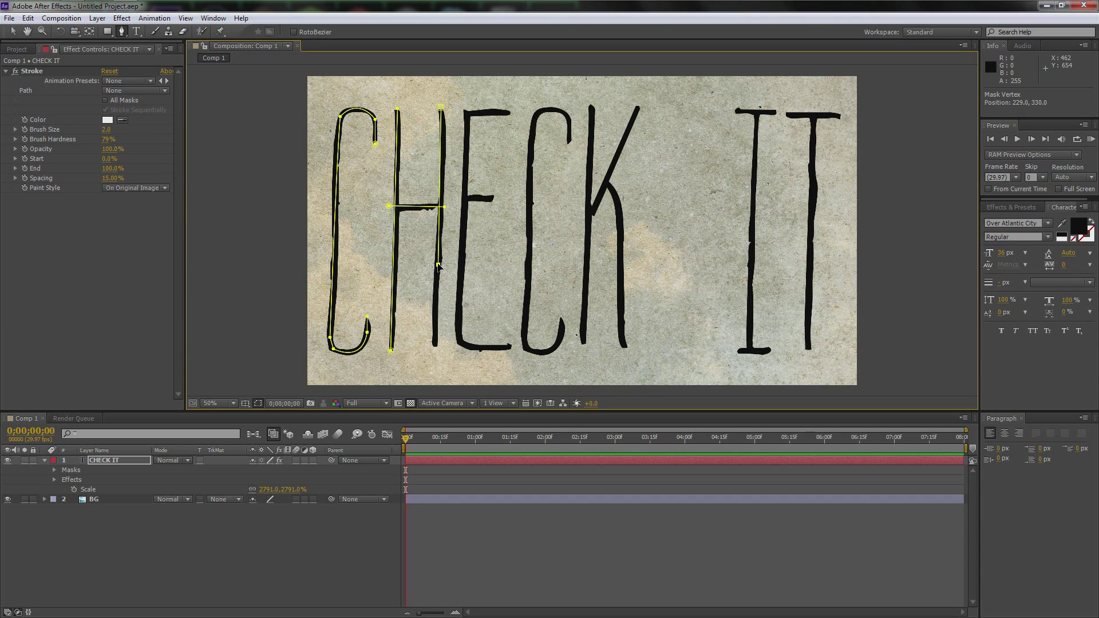
{"action": "left_click", "coordinate": [436, 349]}
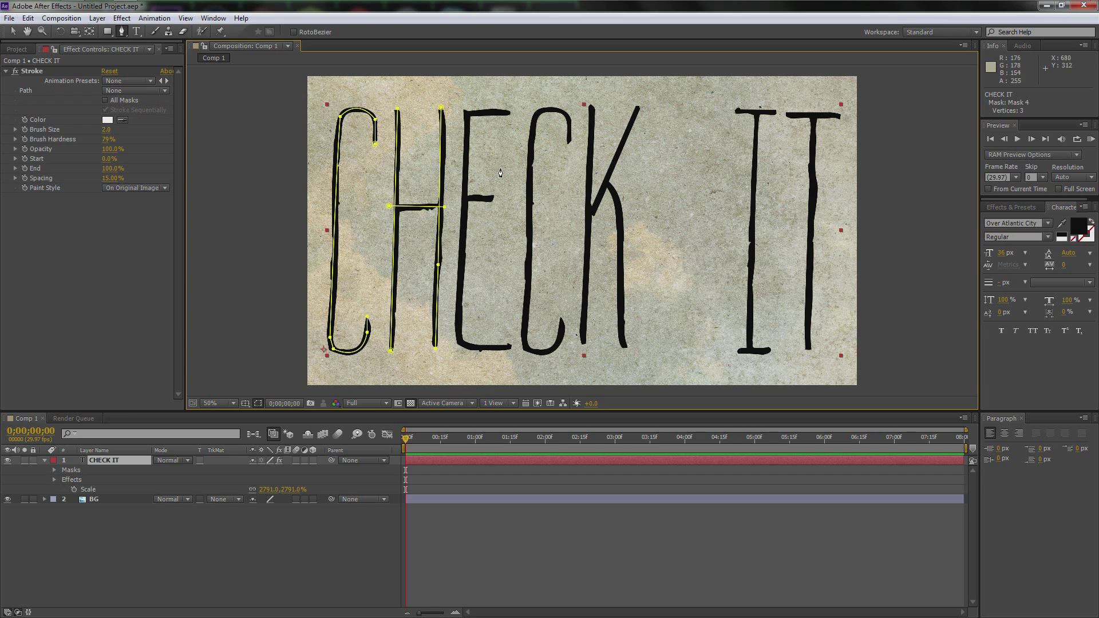
Trace the E's middle bar, top bar, and stem with bottom bar, then begin the second C
{"action": "left_click", "coordinate": [458, 199]}
{"action": "left_click", "coordinate": [494, 199]}
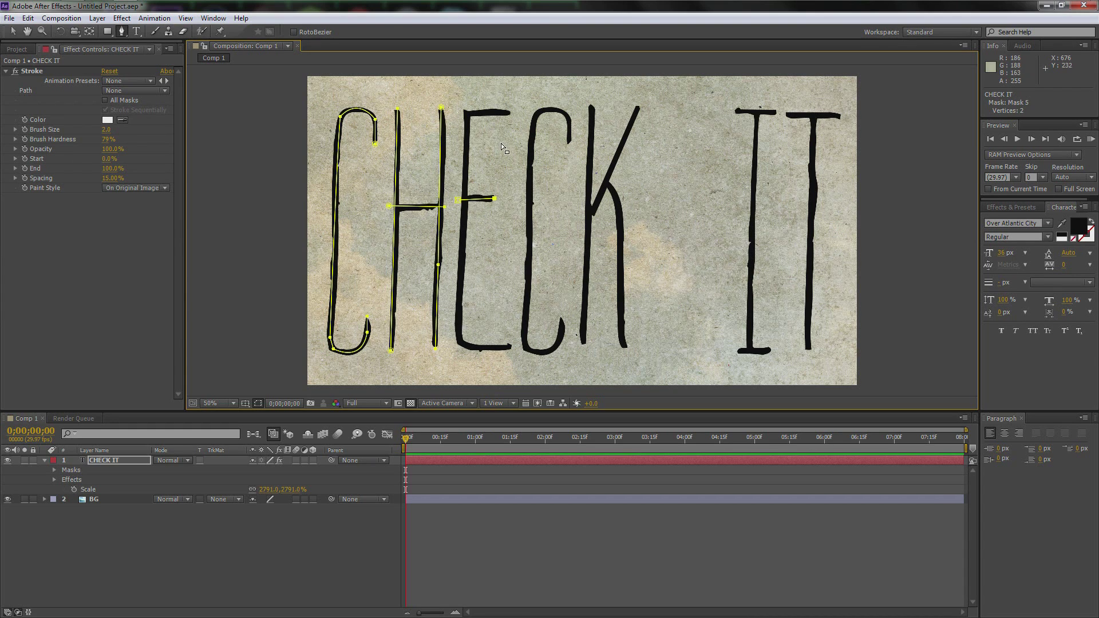
{"action": "left_click", "coordinate": [511, 112]}
{"action": "left_click", "coordinate": [462, 112]}
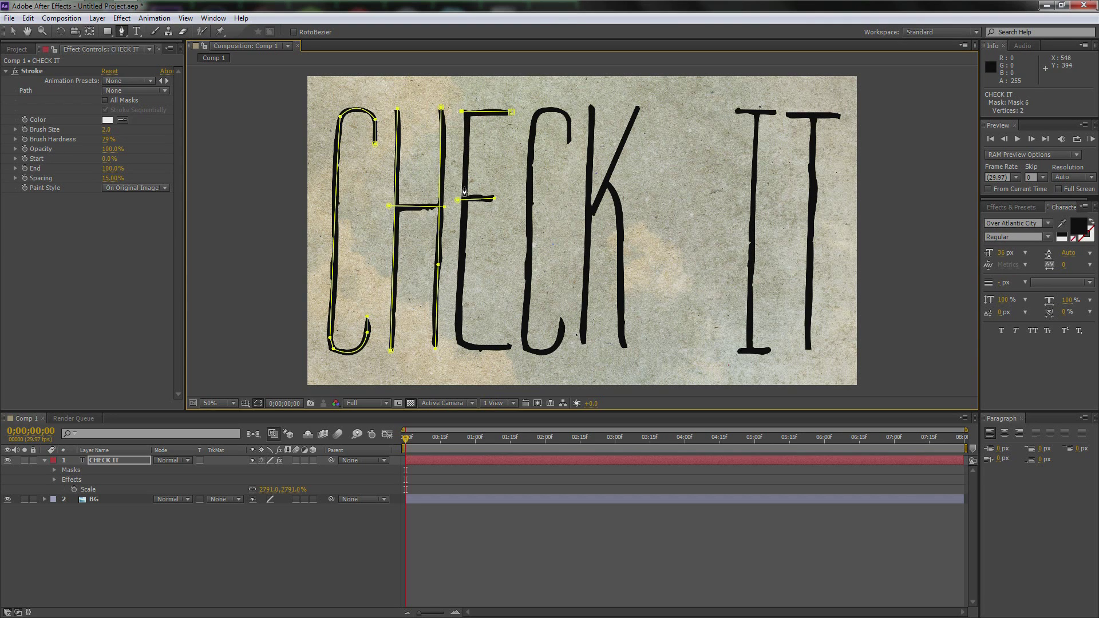
{"action": "left_click", "coordinate": [467, 105]}
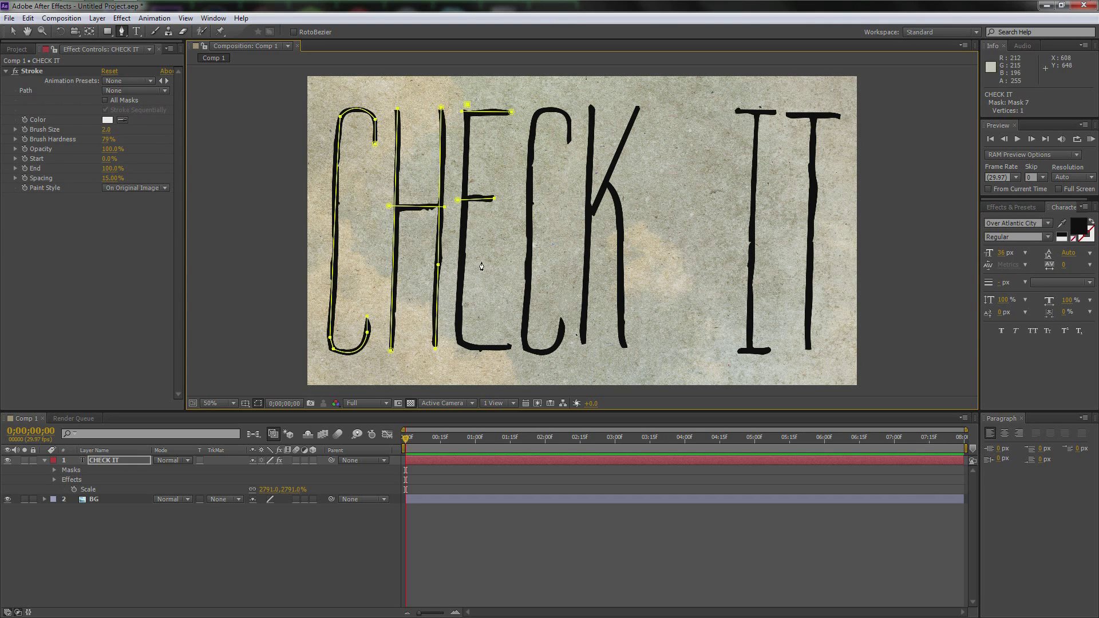
{"action": "left_click", "coordinate": [458, 344]}
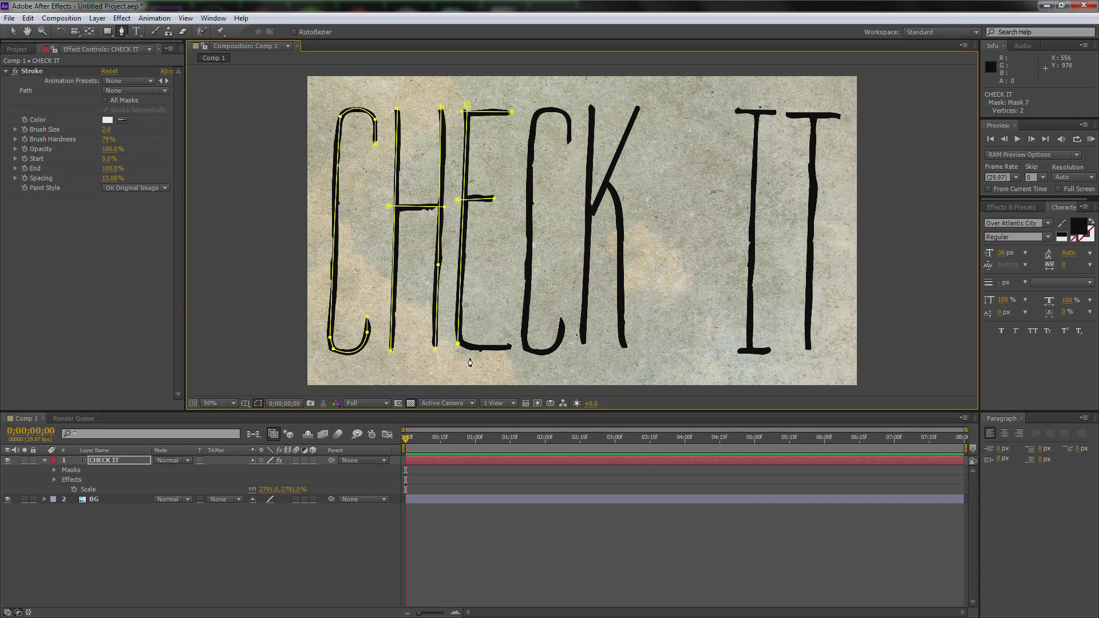
{"action": "left_click", "coordinate": [510, 346]}
{"action": "left_click", "coordinate": [563, 322]}
Finish the second C's mask path along its bottom curve, stem and top curve
{"action": "left_click", "coordinate": [556, 345]}
{"action": "left_click", "coordinate": [546, 356]}
{"action": "left_click", "coordinate": [531, 349]}
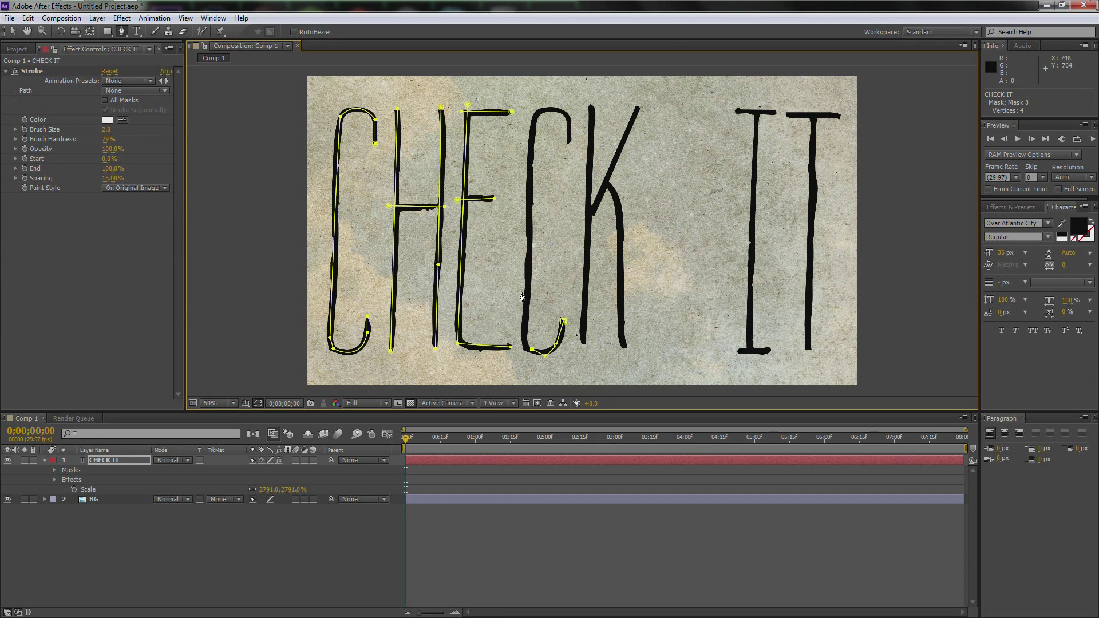
{"action": "left_click", "coordinate": [529, 266]}
{"action": "key", "text": "ctrl+z"}
{"action": "left_click", "coordinate": [523, 344]}
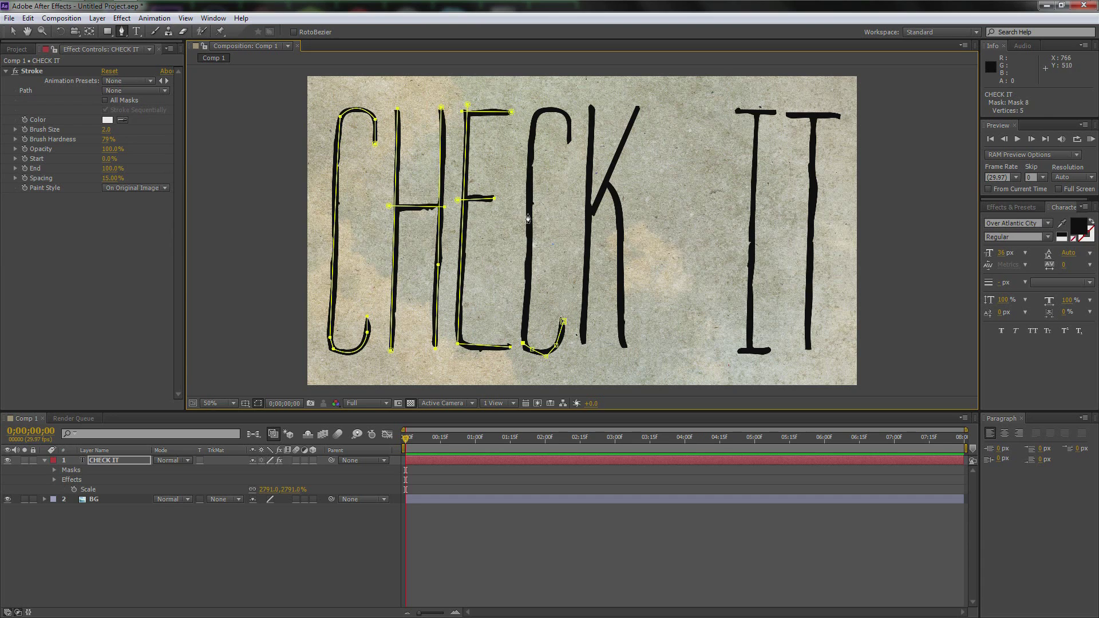
{"action": "left_click", "coordinate": [528, 191]}
{"action": "left_click", "coordinate": [545, 108]}
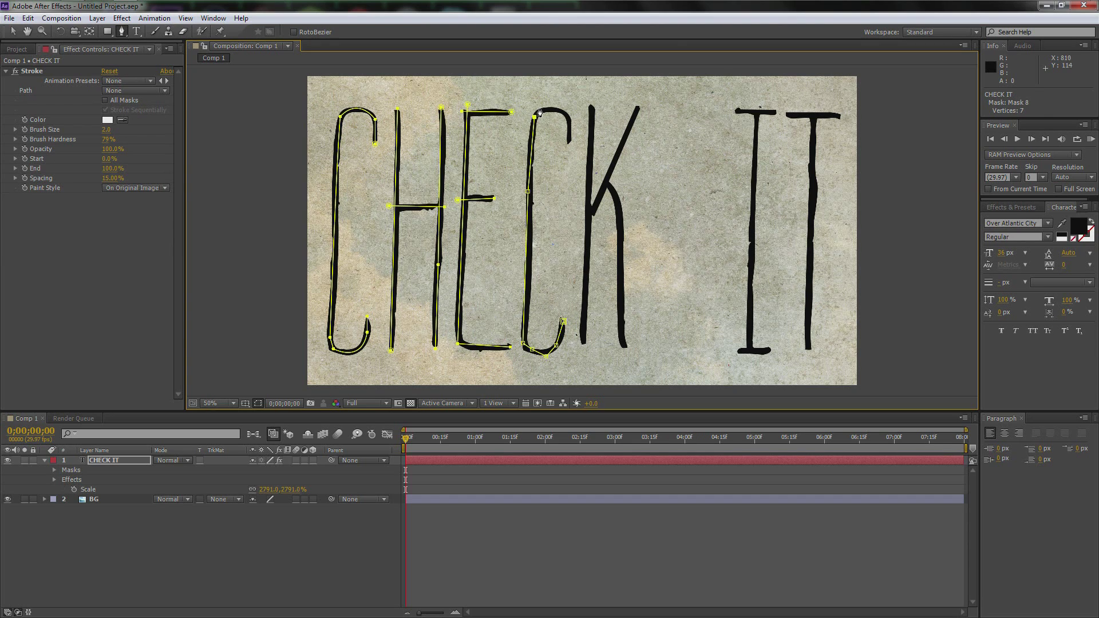
{"action": "left_click", "coordinate": [566, 116]}
{"action": "left_click", "coordinate": [568, 143]}
{"action": "key", "text": "F2"}
Trace the K with separate mask paths for its stem, arm and leg
{"action": "left_click", "coordinate": [592, 104]}
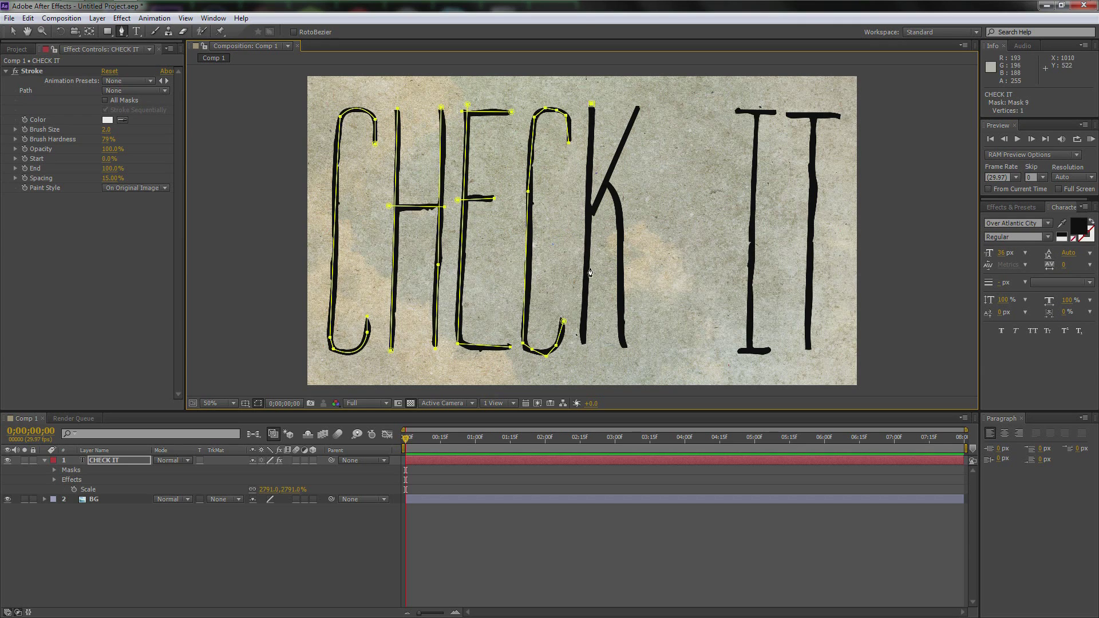
{"action": "left_click", "coordinate": [582, 347]}
{"action": "key", "text": "F2"}
{"action": "left_click", "coordinate": [582, 226]}
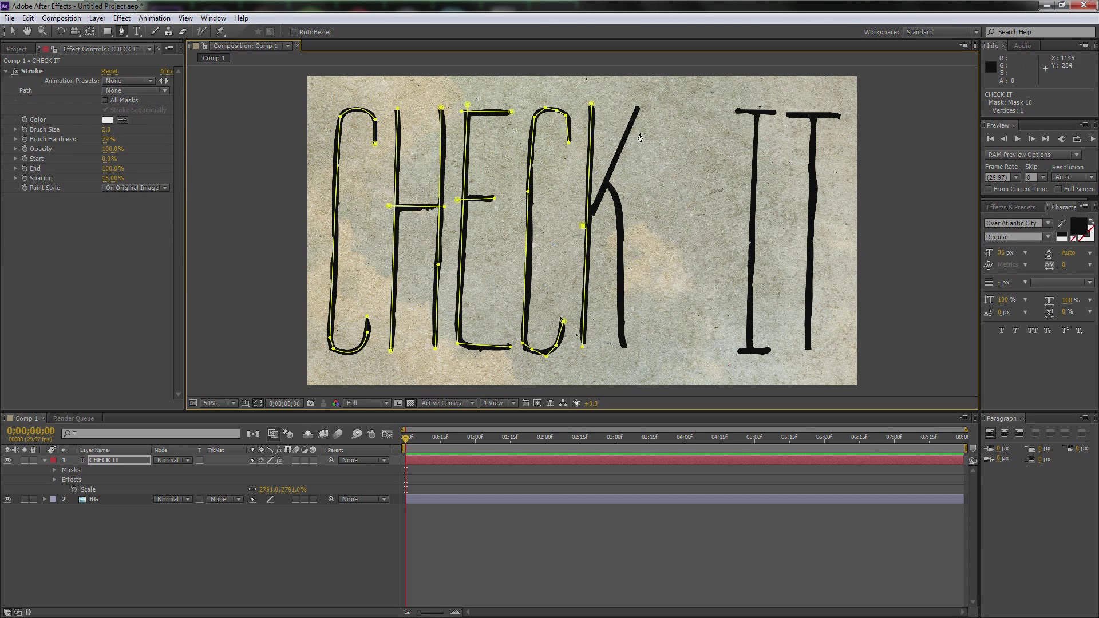
{"action": "left_click", "coordinate": [639, 106]}
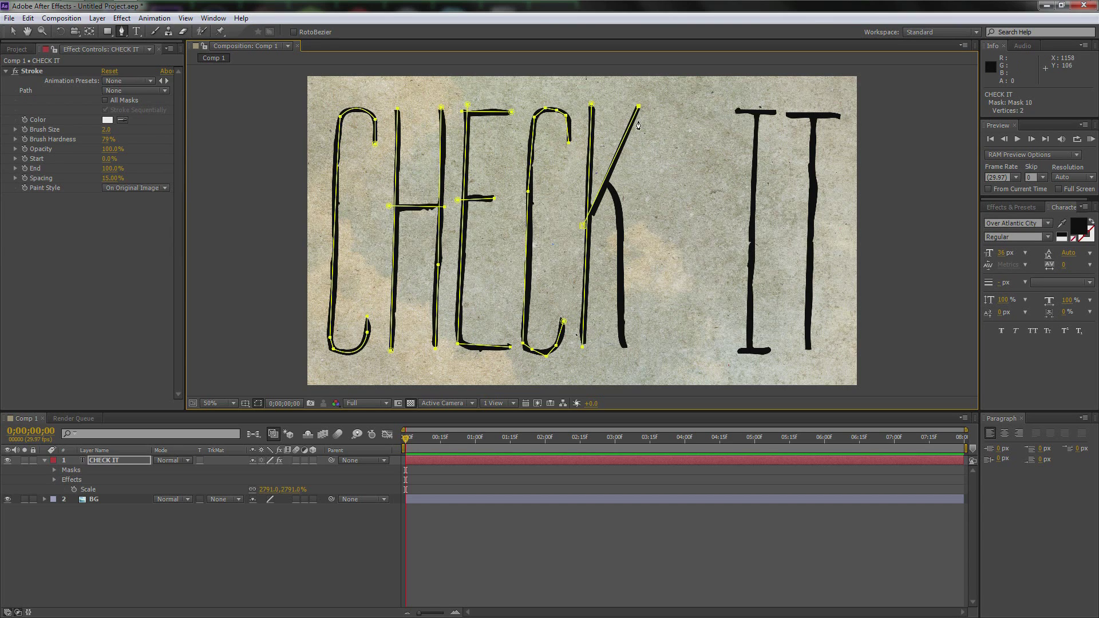
{"action": "key", "text": "F2"}
{"action": "left_click", "coordinate": [601, 176]}
{"action": "left_click", "coordinate": [618, 201]}
{"action": "left_click", "coordinate": [623, 350]}
{"action": "key", "text": "F2"}
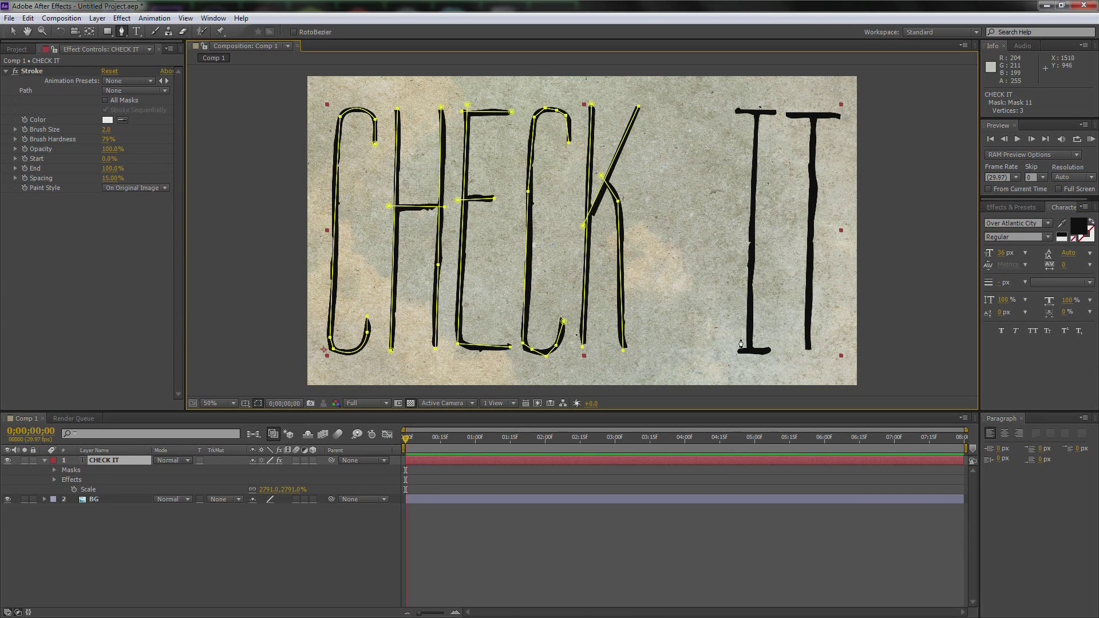
Trace the I with mask paths for its stem, bottom serif and top serif
{"action": "left_click", "coordinate": [755, 107]}
{"action": "left_click", "coordinate": [751, 352]}
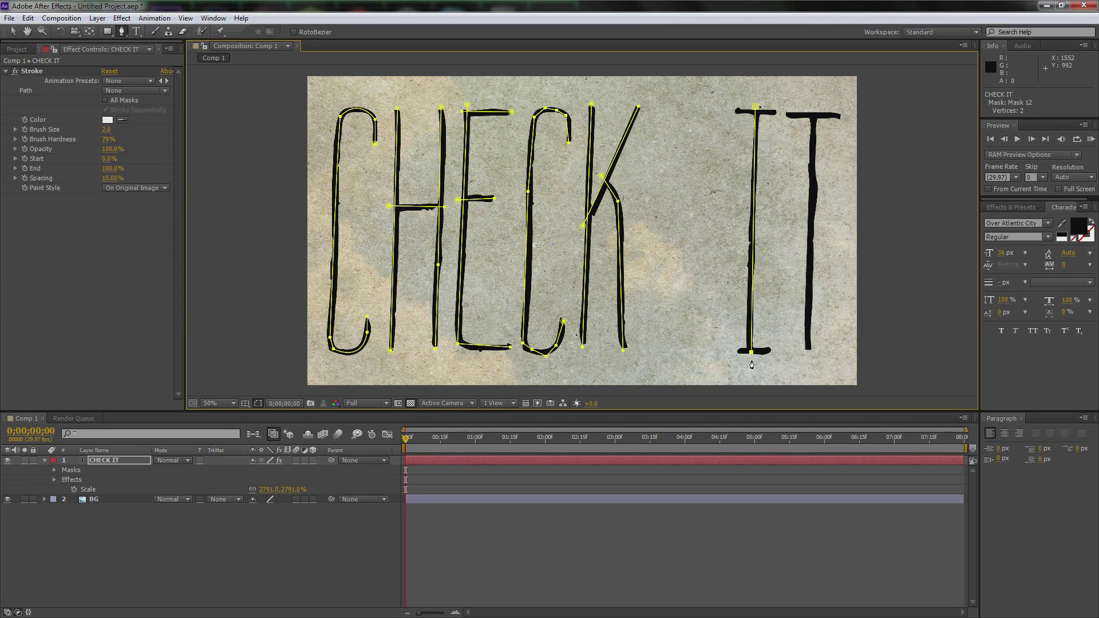
{"action": "key", "text": "F2"}
{"action": "left_click", "coordinate": [735, 349]}
{"action": "left_click", "coordinate": [770, 349]}
{"action": "key", "text": "F2"}
{"action": "left_click", "coordinate": [777, 113]}
{"action": "left_click", "coordinate": [732, 113]}
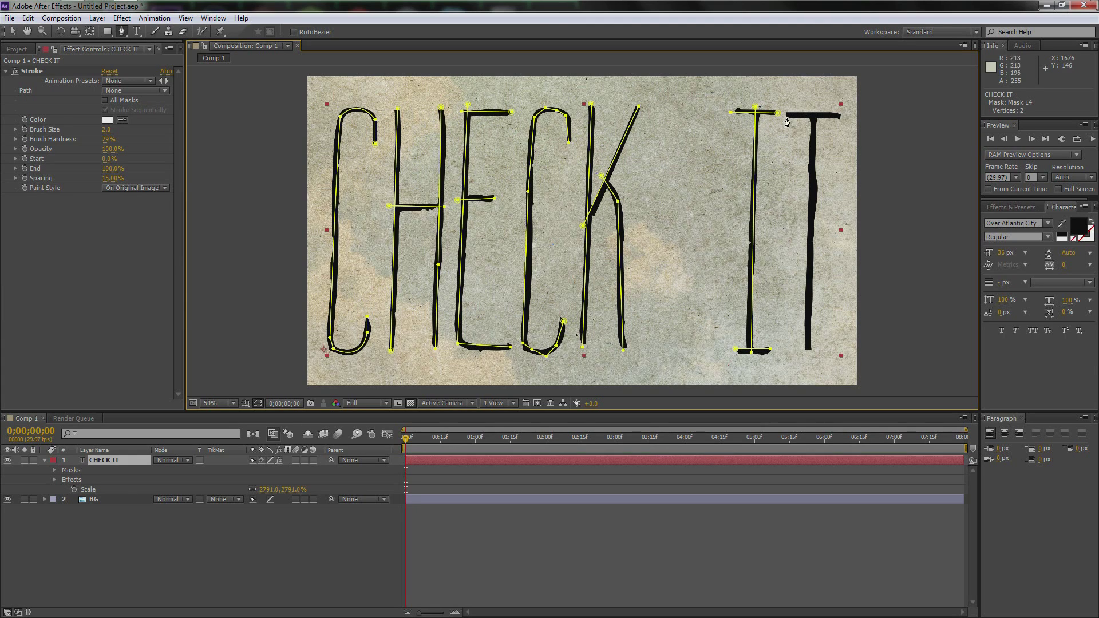
{"action": "key", "text": "F2"}
Trace the T's top bar and stem with two mask paths
{"action": "left_click", "coordinate": [846, 115]}
{"action": "left_click", "coordinate": [781, 114]}
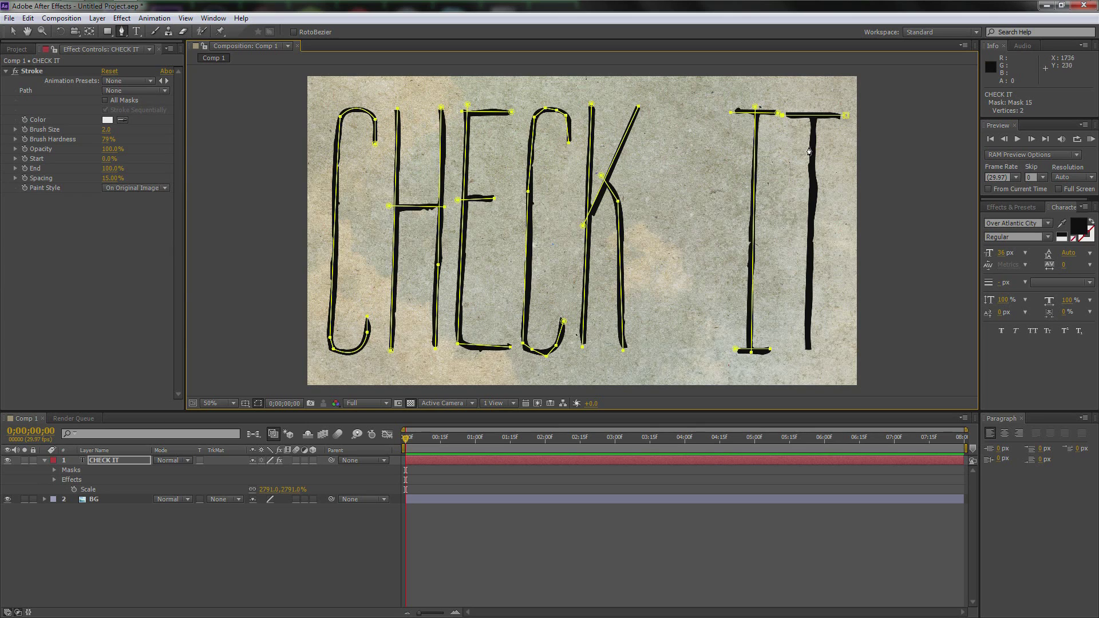
{"action": "key", "text": "F2"}
{"action": "left_click", "coordinate": [813, 106]}
{"action": "left_click", "coordinate": [807, 351]}
{"action": "key", "text": "F2"}
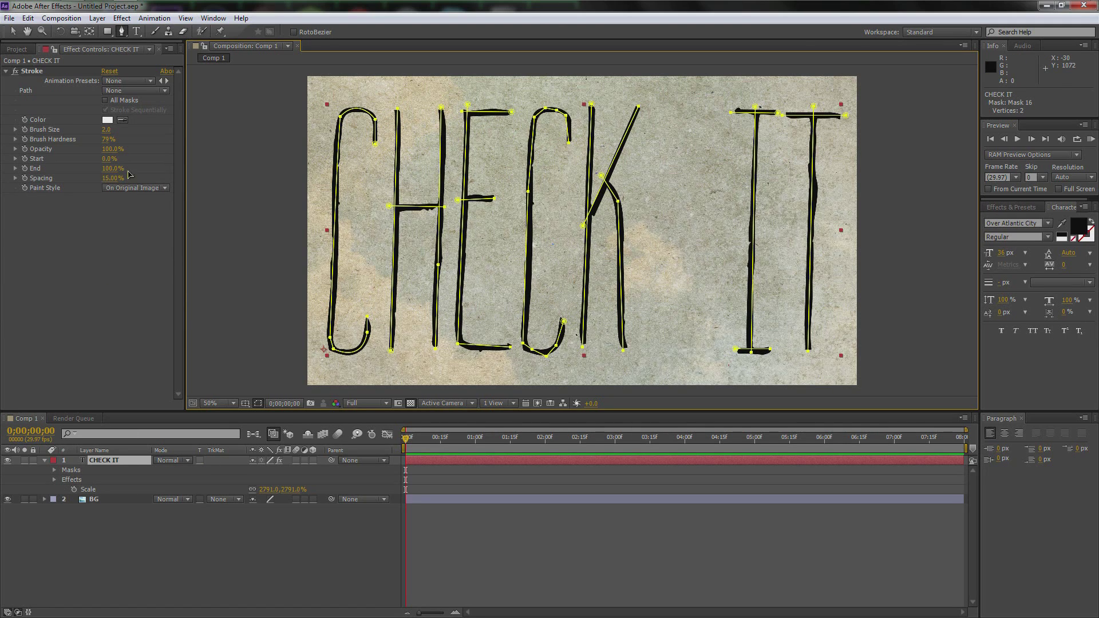
Set the Stroke path to Mask 1 and enable All Masks with Stroke Sequentially
{"action": "left_click", "coordinate": [12, 32]}
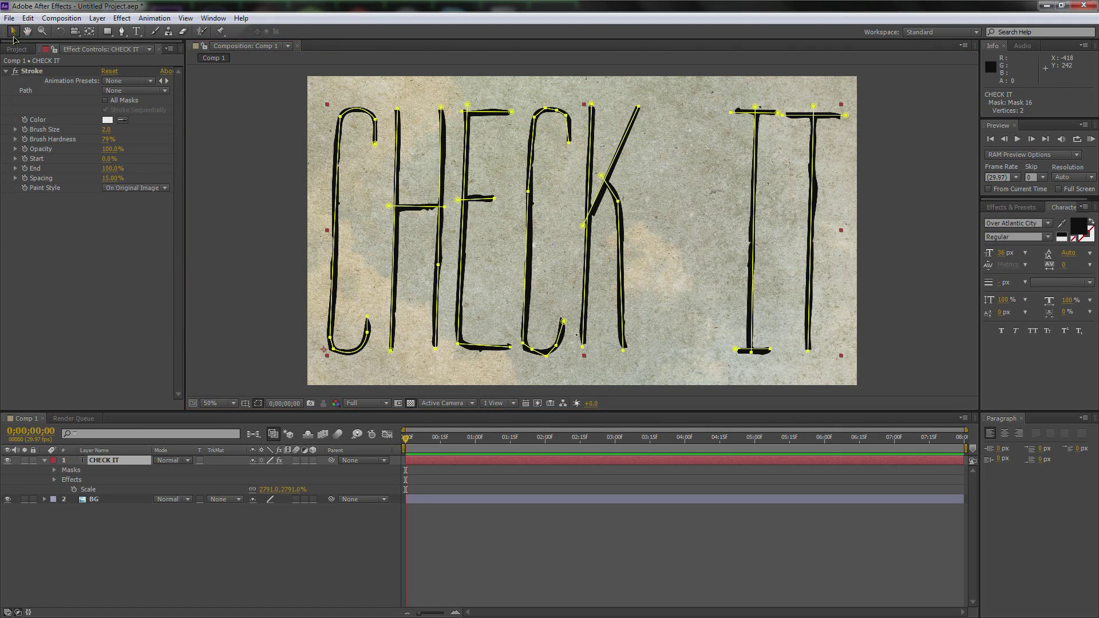
{"action": "left_click", "coordinate": [124, 92]}
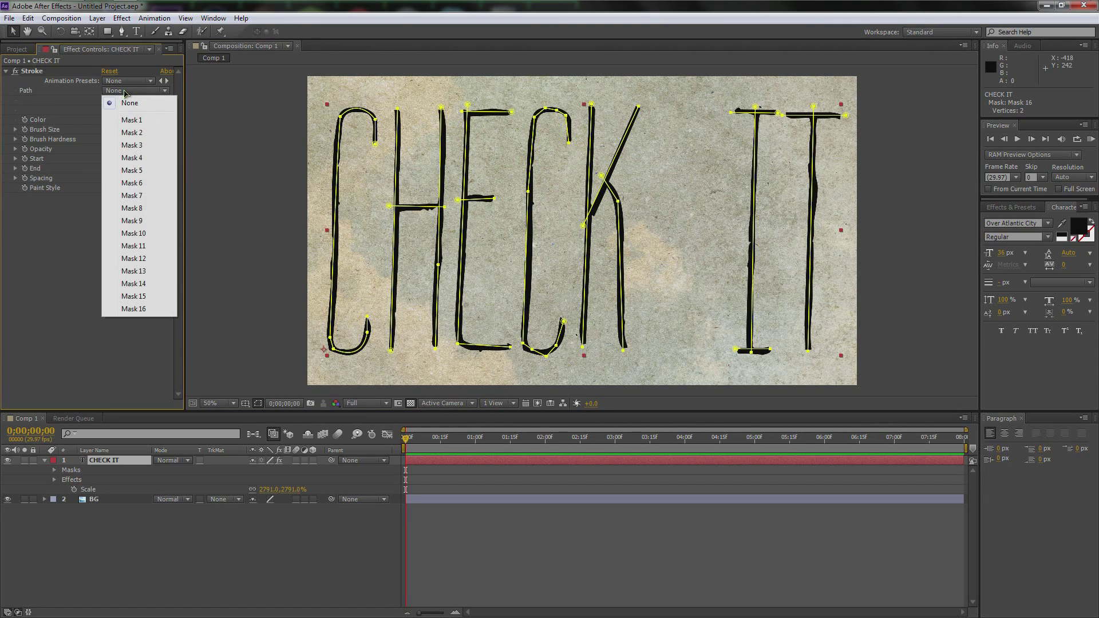
{"action": "left_click", "coordinate": [130, 120]}
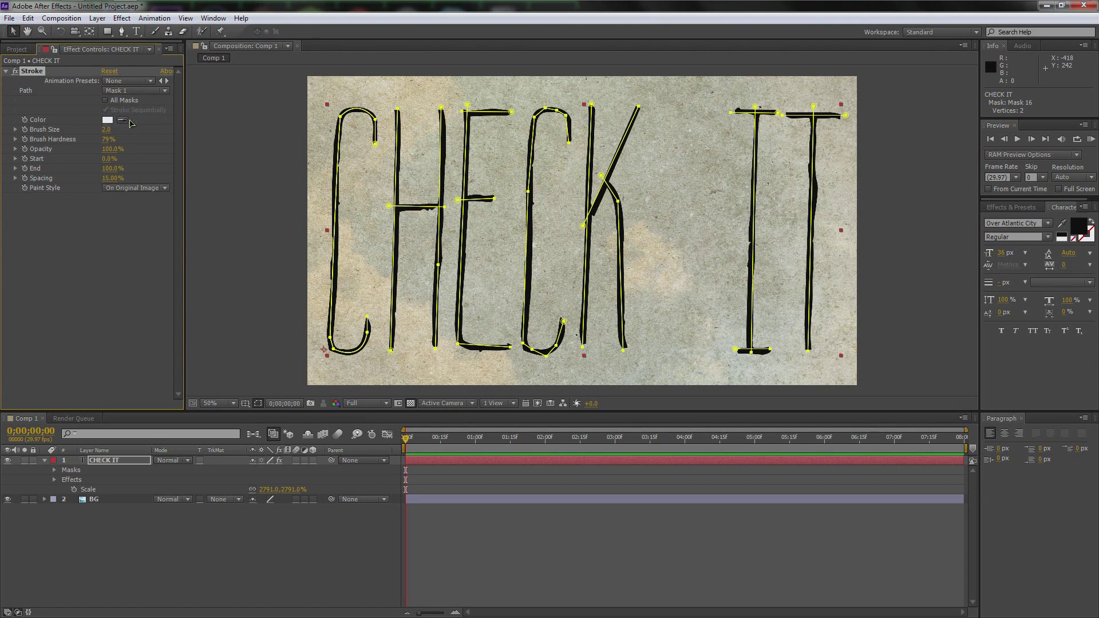
{"action": "left_click", "coordinate": [106, 101]}
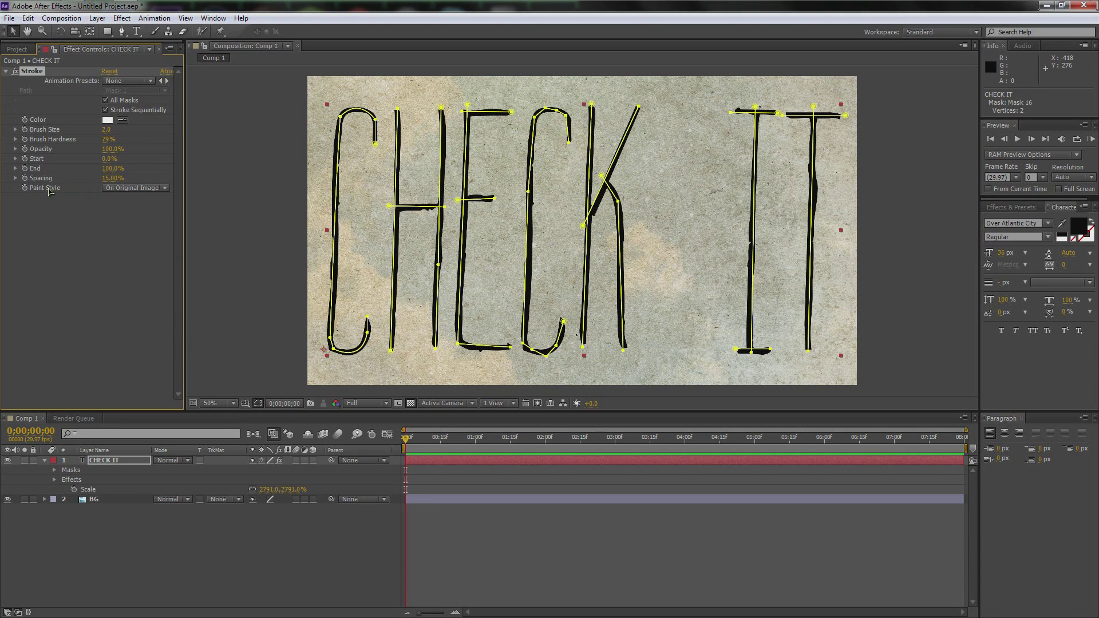
{"action": "left_click", "coordinate": [115, 190]}
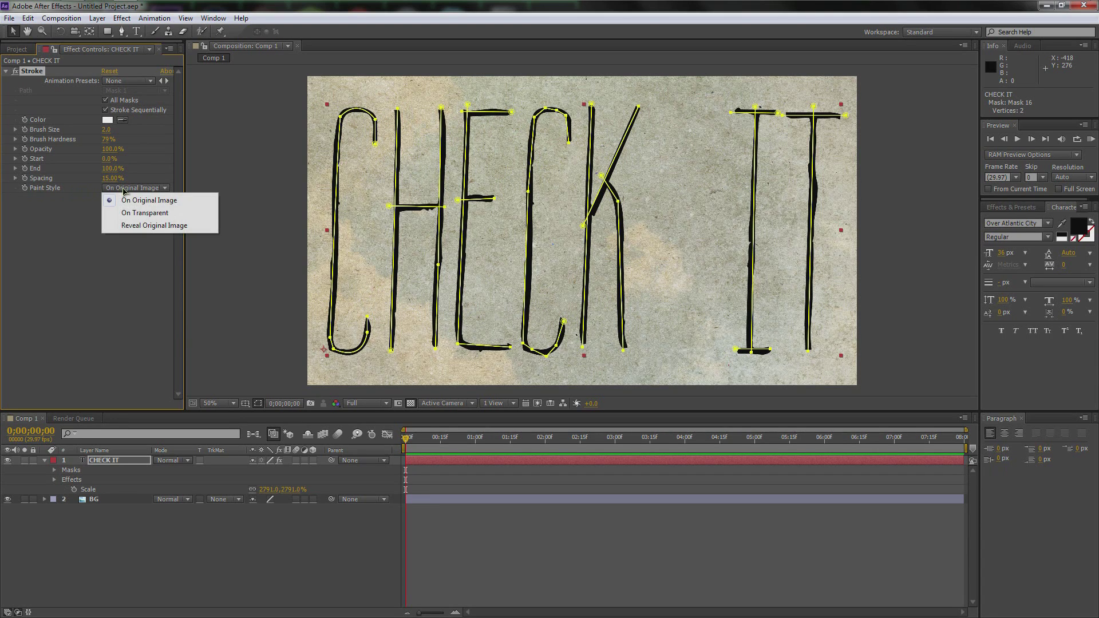
Set Paint Style to Reveal Original Image, Brush Size 6.6, and keyframe End at 0% at the start
{"action": "left_click", "coordinate": [132, 226]}
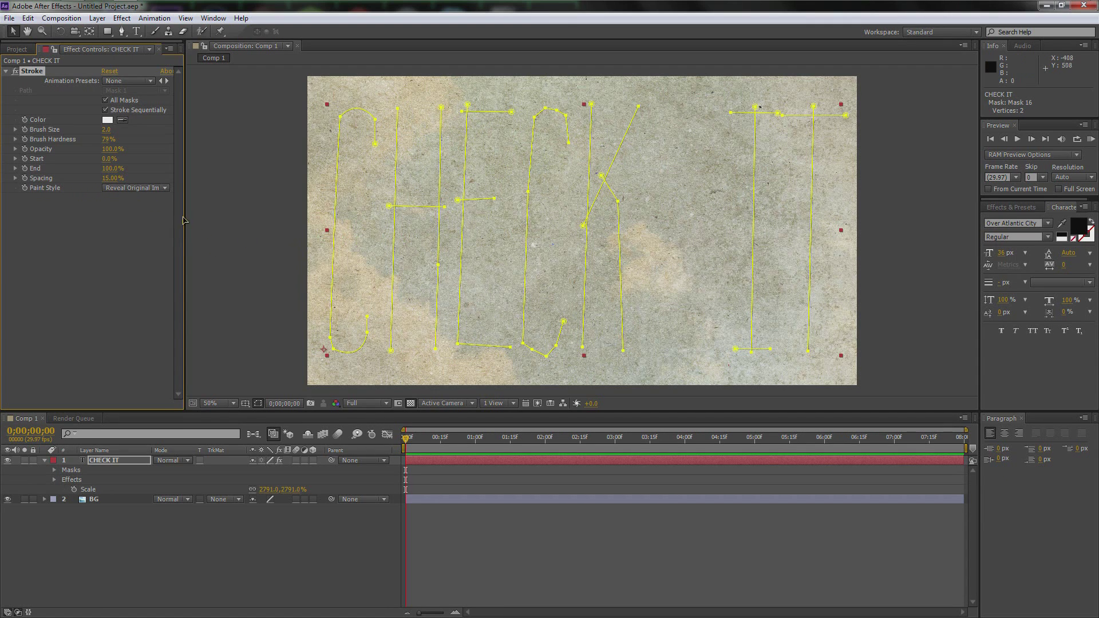
{"action": "mouse_move", "coordinate": [104, 131]}
{"action": "left_mouse_down"}
{"action": "mouse_move", "coordinate": [139, 138]}
{"action": "mouse_move", "coordinate": [112, 132]}
{"action": "left_mouse_up"}
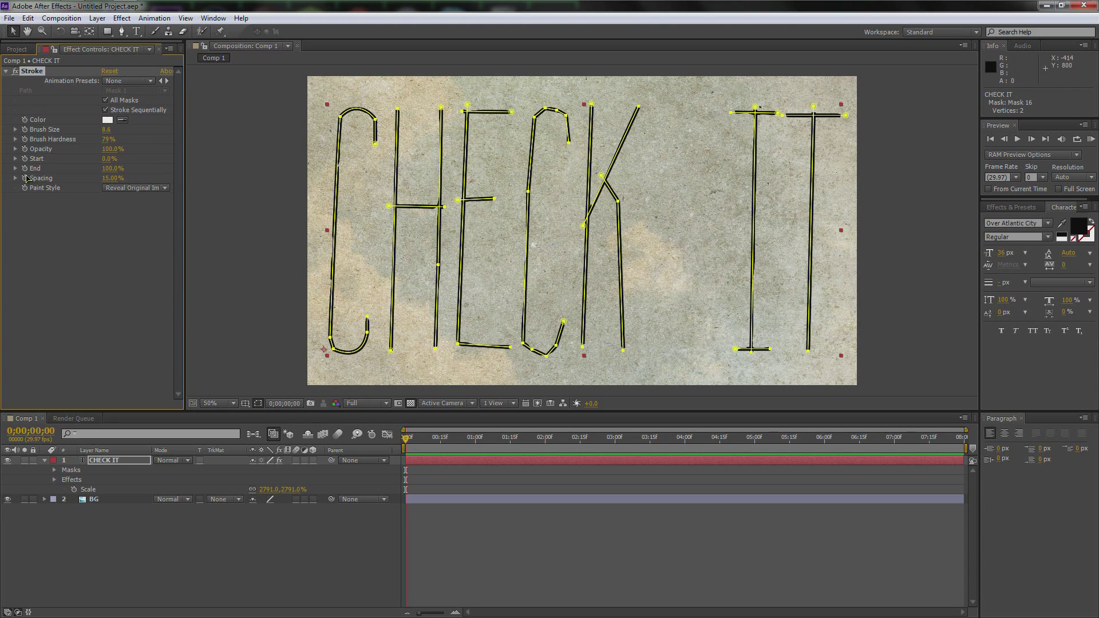
{"action": "left_click", "coordinate": [406, 440]}
{"action": "left_click_drag", "start_coordinate": [109, 168], "coordinate": [4, 172]}
{"action": "left_click_drag", "start_coordinate": [411, 445], "coordinate": [862, 449]}
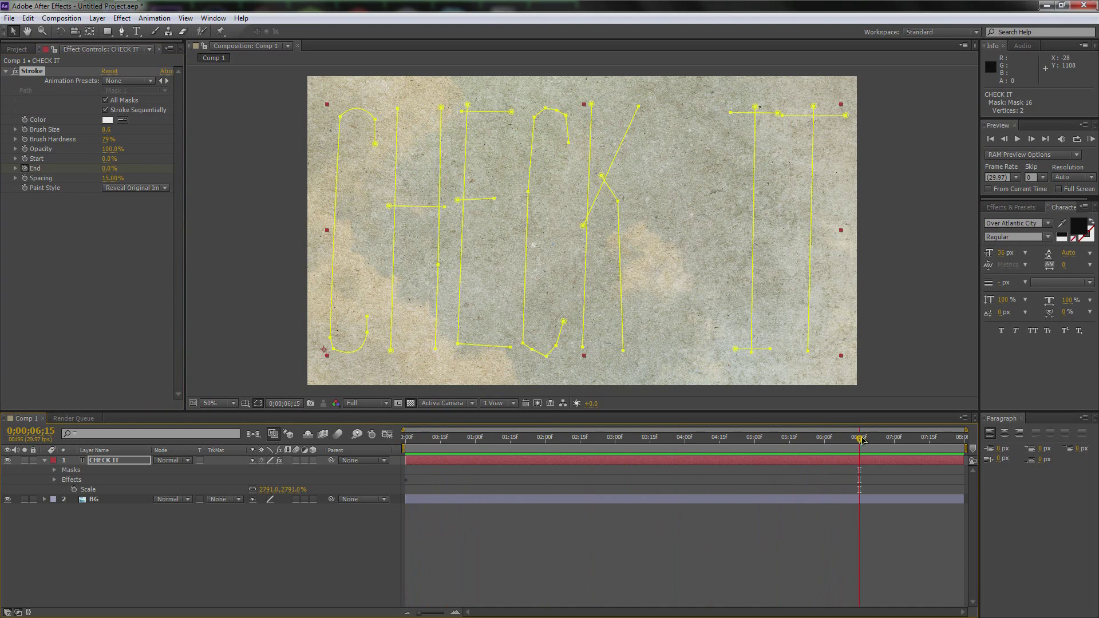
Keyframe End at 100% near 6;15, hide the mask outlines, and scrub to preview the write-on
{"action": "left_click_drag", "start_coordinate": [109, 170], "coordinate": [176, 171]}
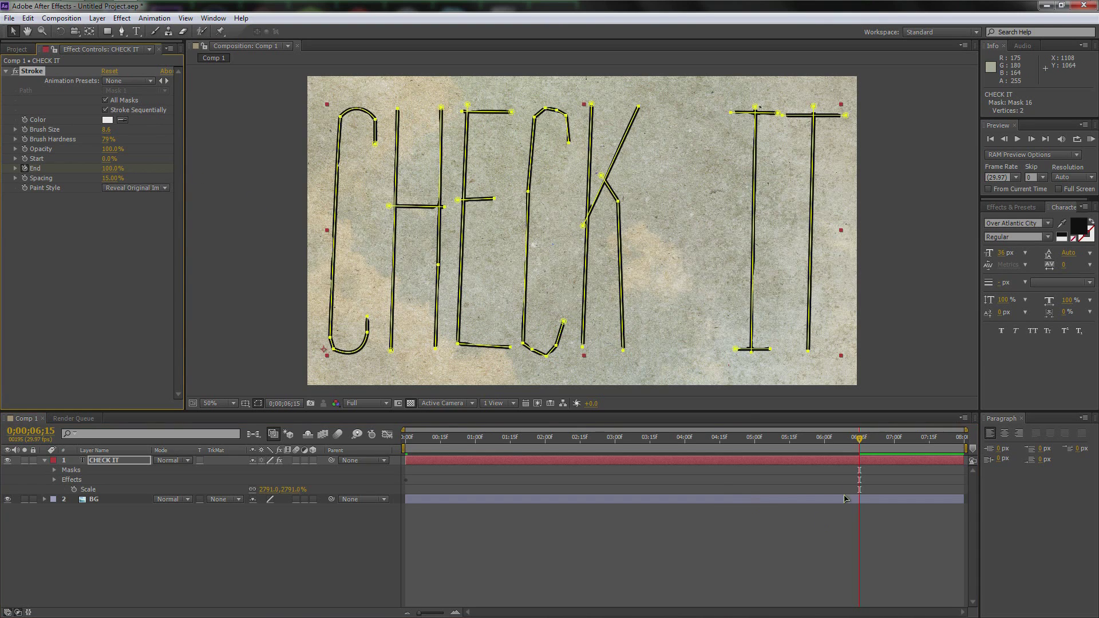
{"action": "mouse_move", "coordinate": [863, 446]}
{"action": "left_mouse_down"}
{"action": "mouse_move", "coordinate": [410, 447]}
{"action": "mouse_move", "coordinate": [261, 418]}
{"action": "left_mouse_up"}
{"action": "left_click", "coordinate": [258, 403]}
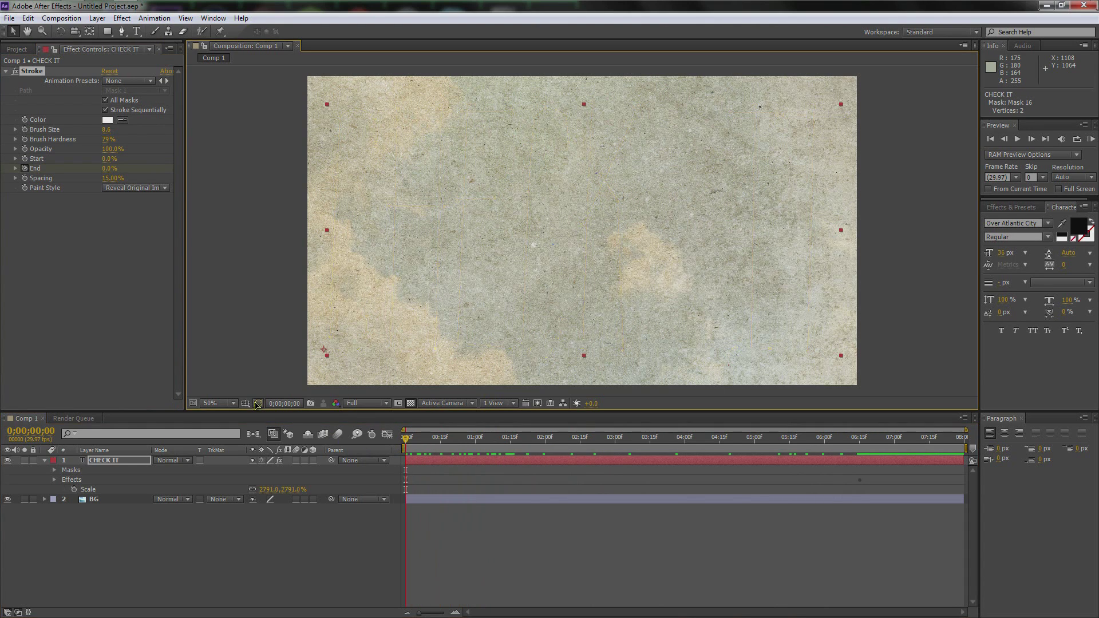
{"action": "left_click_drag", "start_coordinate": [410, 437], "coordinate": [785, 444]}
At 100% zoom, try Brush Sizes from 36.4 down to 14.8 while scrubbing the reveal
{"action": "key", "text": "period"}
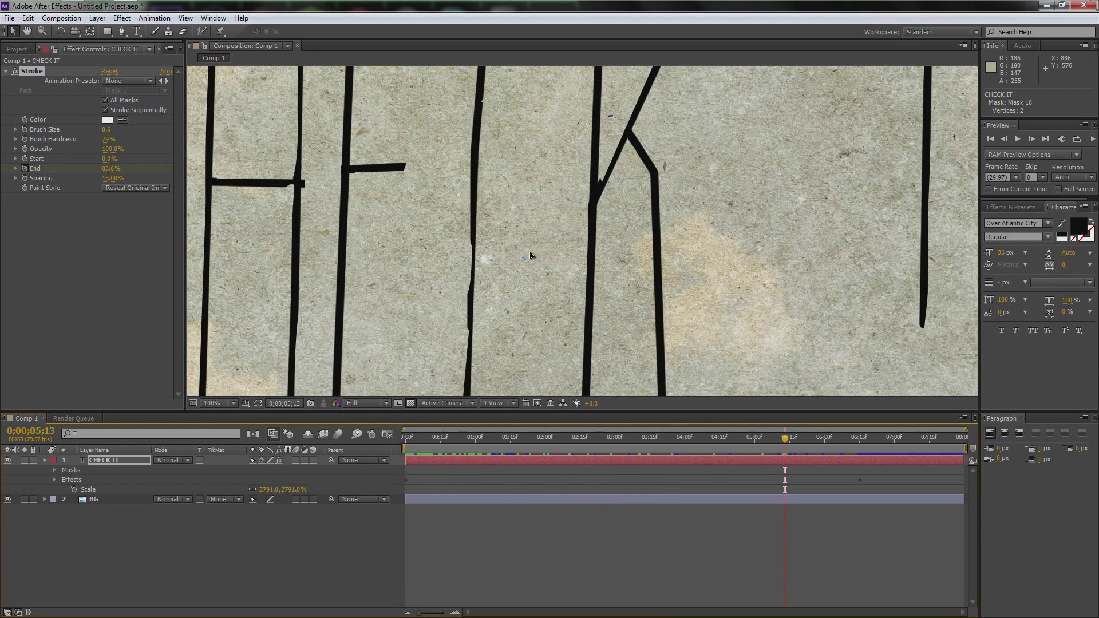
{"action": "mouse_move", "coordinate": [106, 130]}
{"action": "left_mouse_down"}
{"action": "mouse_move", "coordinate": [258, 133]}
{"action": "mouse_move", "coordinate": [128, 139]}
{"action": "mouse_move", "coordinate": [140, 138]}
{"action": "left_mouse_up"}
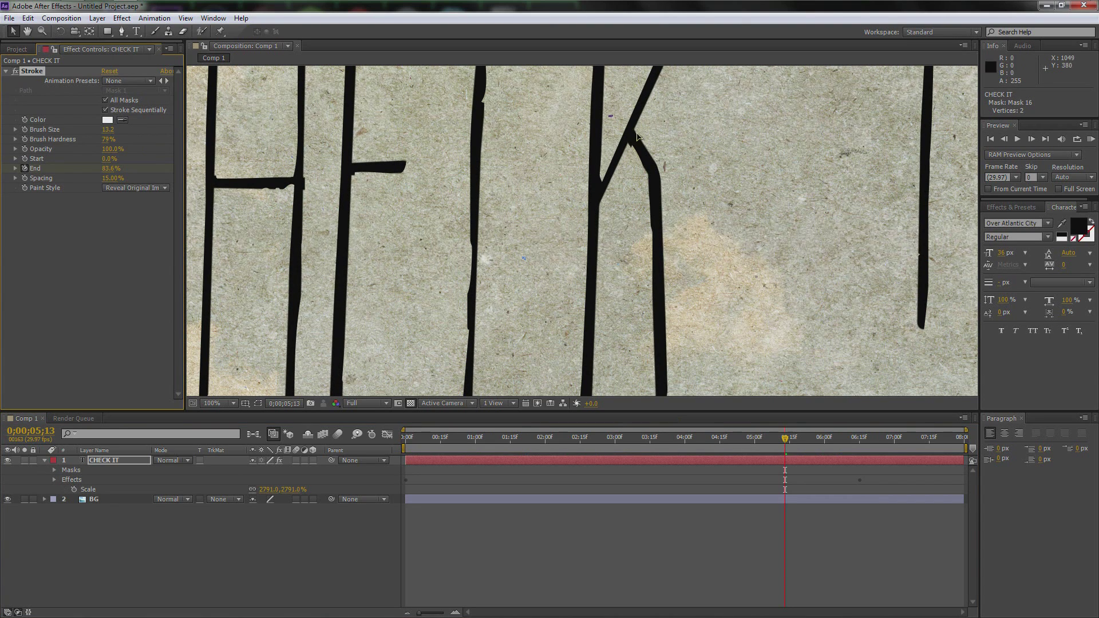
{"action": "mouse_move", "coordinate": [788, 444]}
{"action": "left_mouse_down"}
{"action": "mouse_move", "coordinate": [701, 453]}
{"action": "mouse_move", "coordinate": [724, 452]}
{"action": "left_mouse_up"}
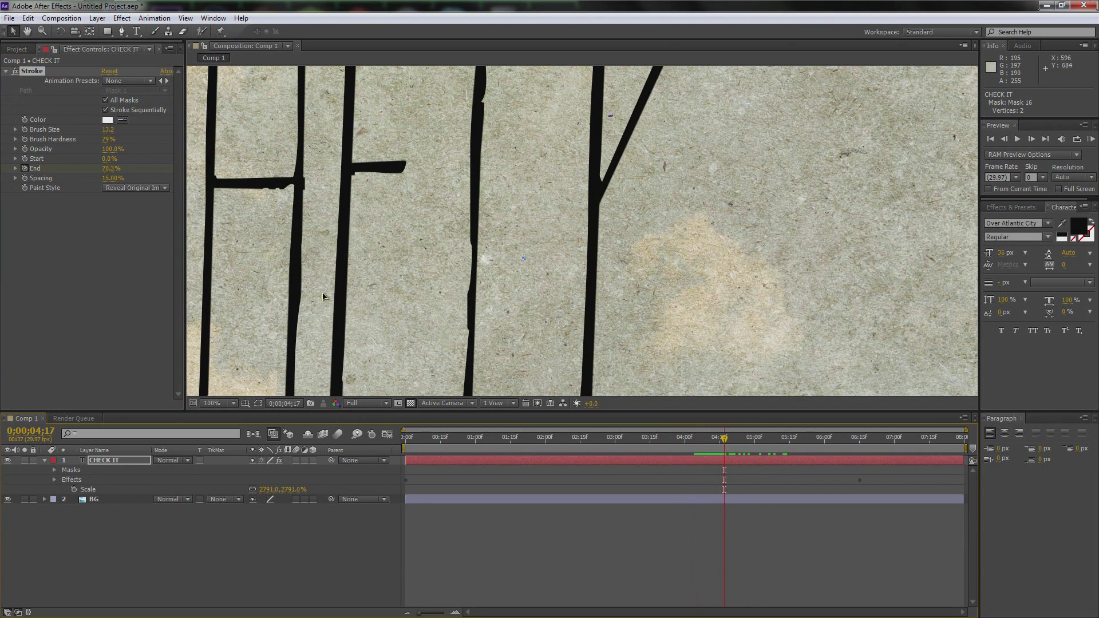
{"action": "left_click_drag", "start_coordinate": [108, 129], "coordinate": [200, 139]}
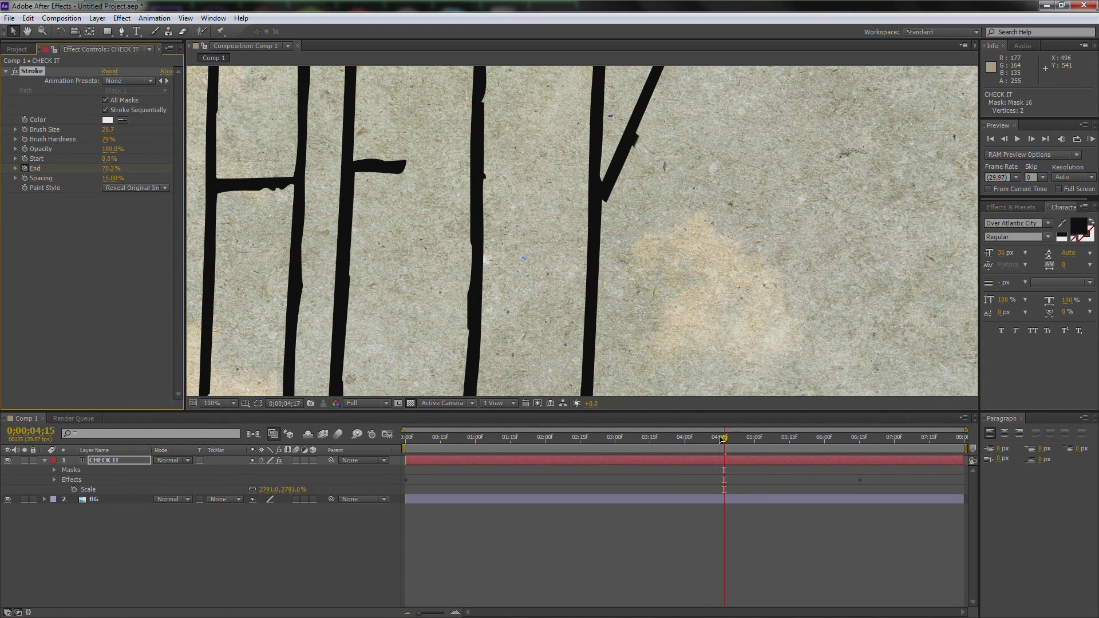
{"action": "mouse_move", "coordinate": [721, 439]}
{"action": "left_mouse_down"}
{"action": "mouse_move", "coordinate": [681, 438]}
{"action": "mouse_move", "coordinate": [712, 439]}
{"action": "mouse_move", "coordinate": [691, 446]}
{"action": "left_mouse_up"}
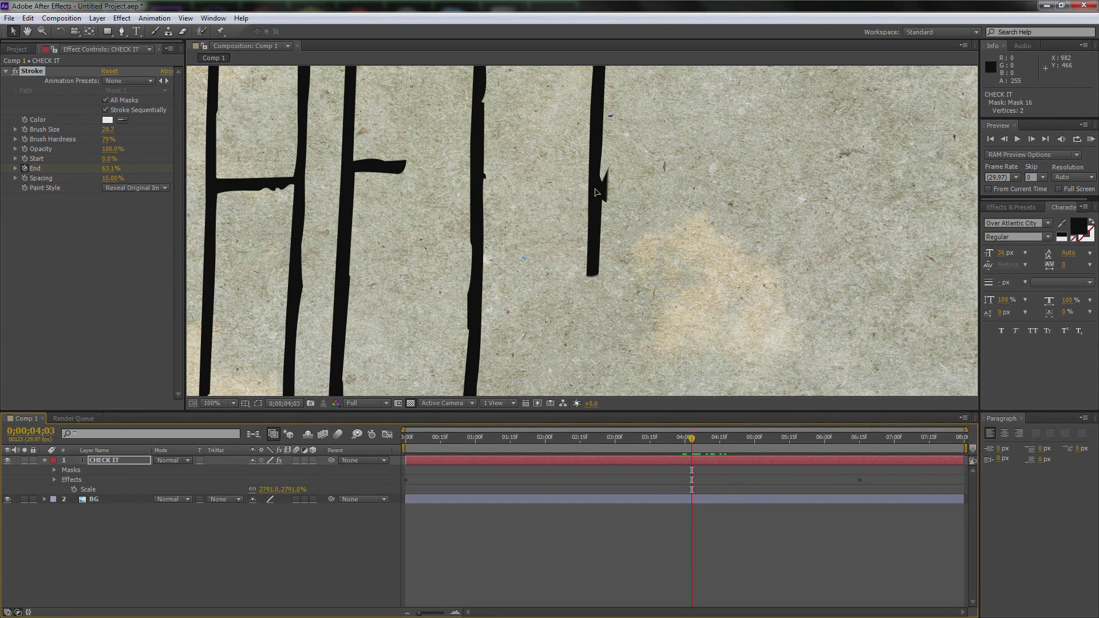
{"action": "left_click_drag", "start_coordinate": [98, 130], "coordinate": [35, 136]}
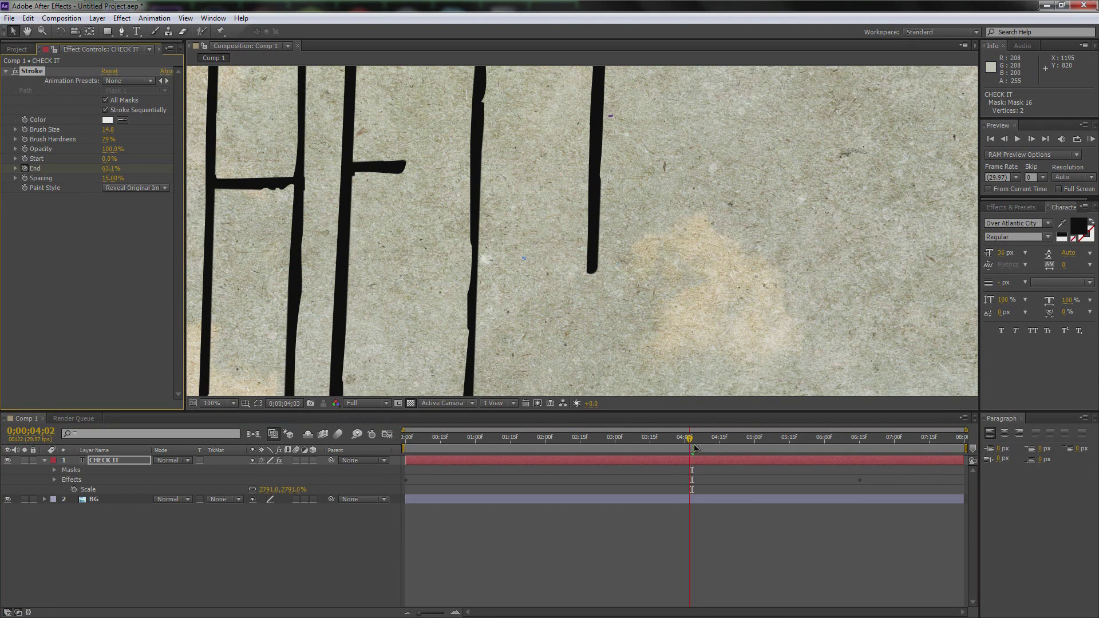
{"action": "left_click_drag", "start_coordinate": [691, 447], "coordinate": [716, 441]}
Back at 50% zoom, settle Brush Size at 9.2 and scrub to preview the letters drawing on
{"action": "key", "text": "comma"}
{"action": "key", "text": "comma"}
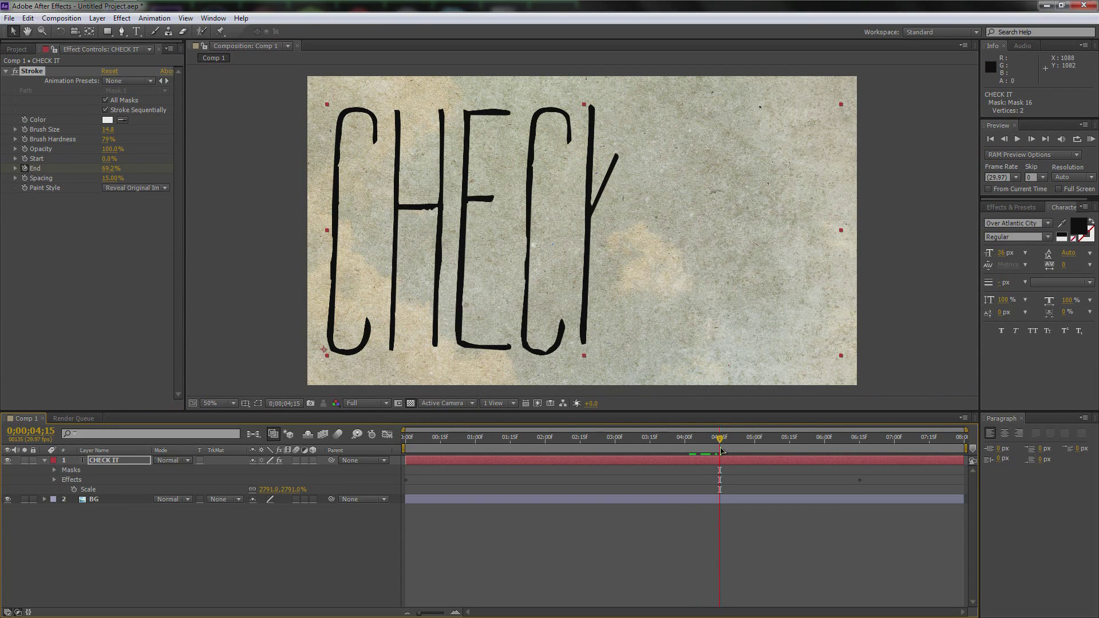
{"action": "mouse_move", "coordinate": [723, 444]}
{"action": "left_mouse_down"}
{"action": "mouse_move", "coordinate": [827, 452]}
{"action": "mouse_move", "coordinate": [794, 452]}
{"action": "left_mouse_up"}
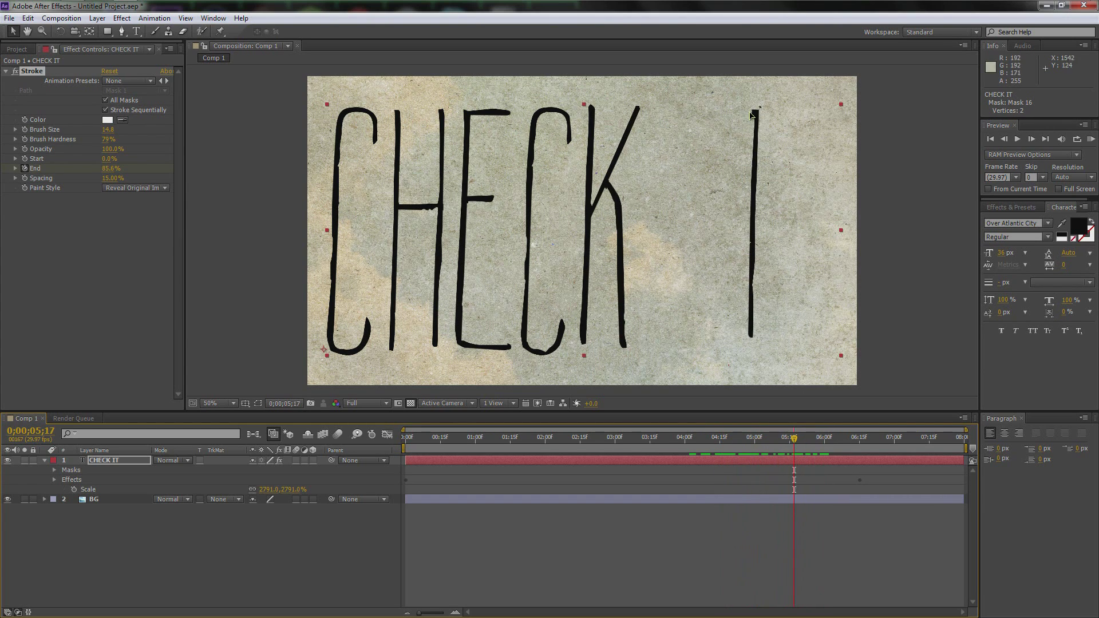
{"action": "left_click_drag", "start_coordinate": [105, 127], "coordinate": [73, 127]}
{"action": "mouse_move", "coordinate": [804, 438]}
{"action": "left_mouse_down"}
{"action": "mouse_move", "coordinate": [614, 441]}
{"action": "mouse_move", "coordinate": [887, 451]}
{"action": "left_mouse_up"}
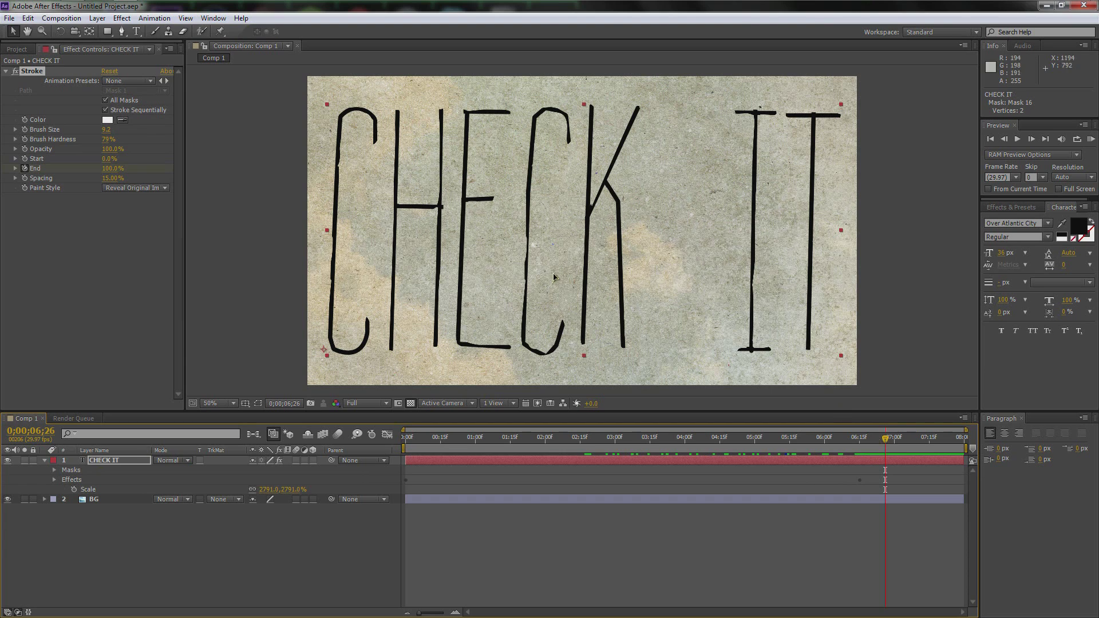
{"action": "mouse_move", "coordinate": [889, 444]}
{"action": "left_mouse_down"}
{"action": "mouse_move", "coordinate": [534, 445]}
{"action": "mouse_move", "coordinate": [859, 445]}
{"action": "left_mouse_up"}
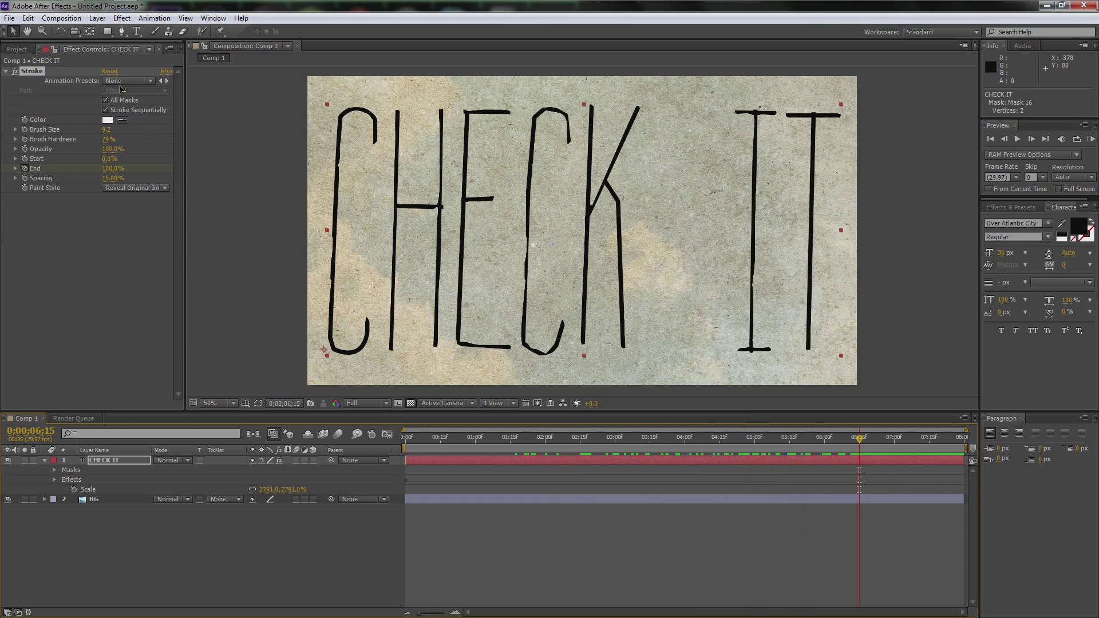
Switch the CHECK IT layer's blend mode from Normal to Overlay and scrub to preview the reveal
{"action": "left_click", "coordinate": [107, 461]}
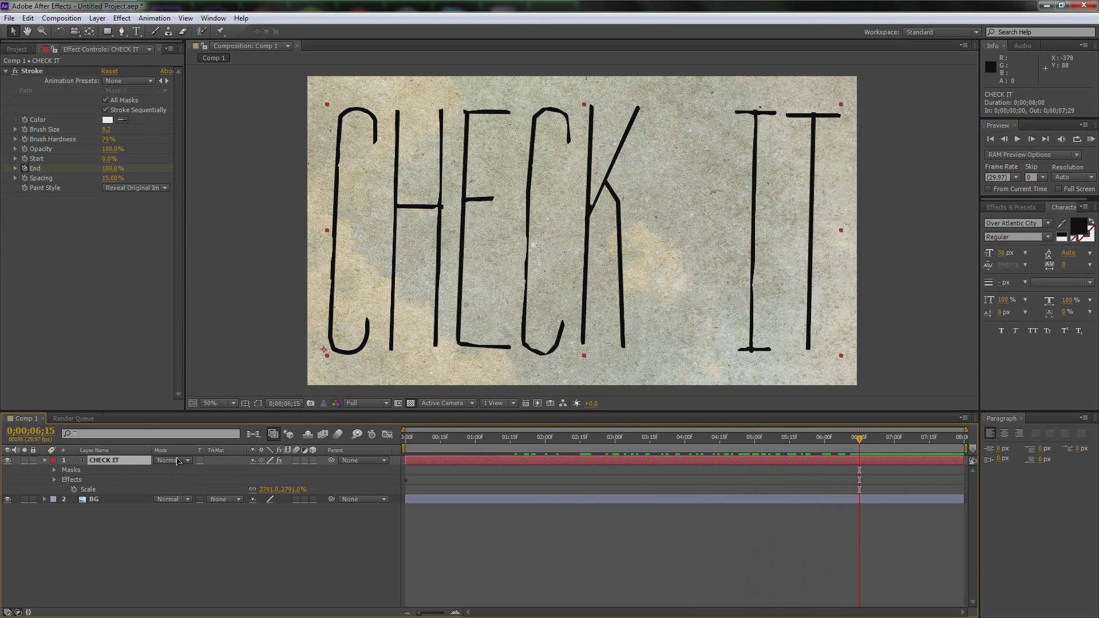
{"action": "left_click", "coordinate": [167, 461]}
{"action": "left_click", "coordinate": [220, 331]}
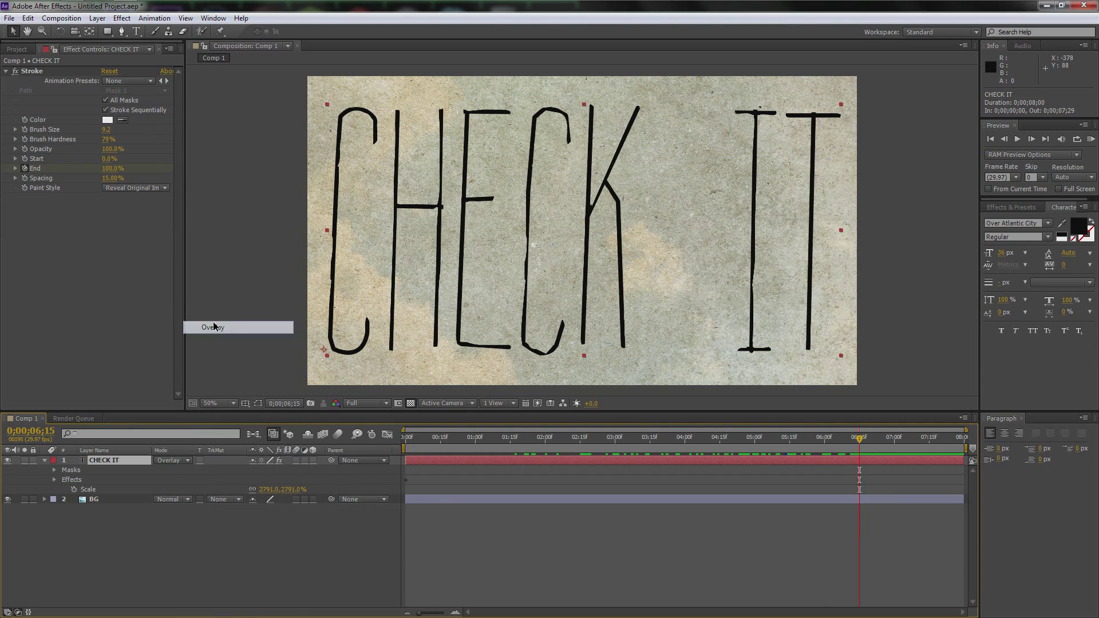
{"action": "key", "text": "period"}
{"action": "key", "text": "comma"}
{"action": "mouse_move", "coordinate": [852, 446]}
{"action": "left_mouse_down"}
{"action": "mouse_move", "coordinate": [515, 446]}
{"action": "mouse_move", "coordinate": [661, 450]}
{"action": "left_mouse_up"}
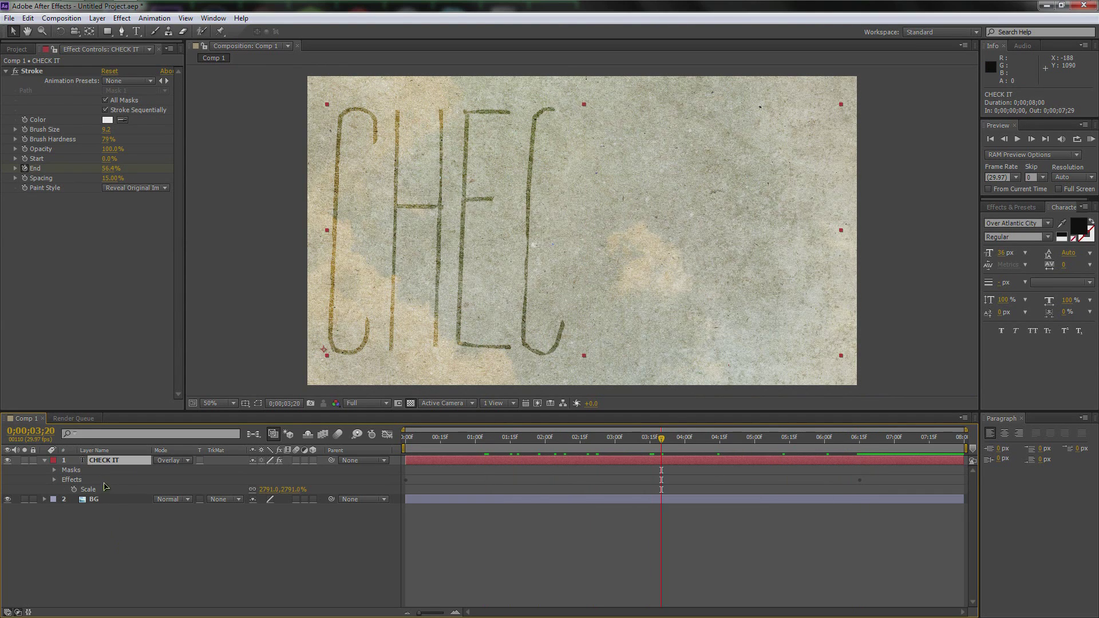
{"action": "left_click", "coordinate": [113, 523]}
{"action": "left_click", "coordinate": [125, 461]}
Add a new adjustment layer and rename it Colorzzz
{"action": "right_click", "coordinate": [153, 527]}
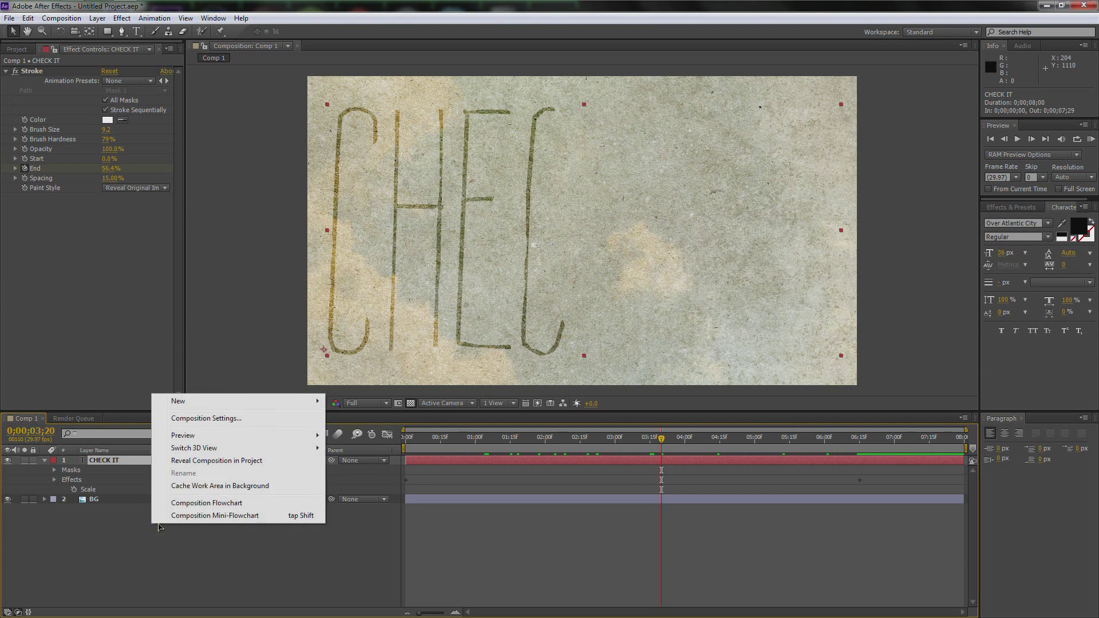
{"action": "mouse_move", "coordinate": [201, 402]}
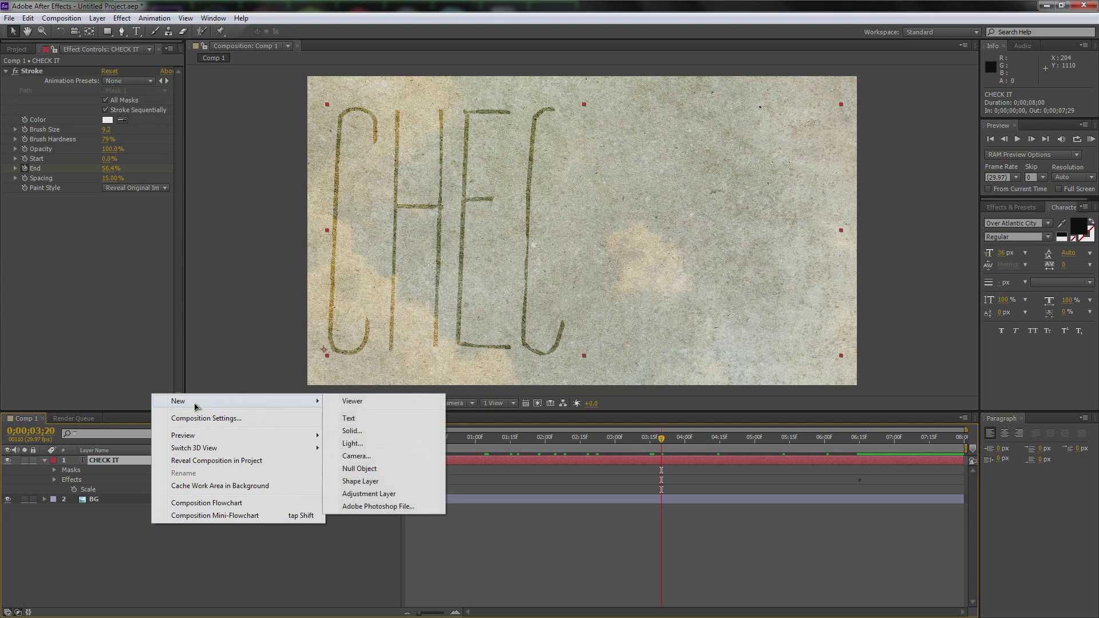
{"action": "left_click", "coordinate": [381, 493]}
{"action": "key", "text": "Return"}
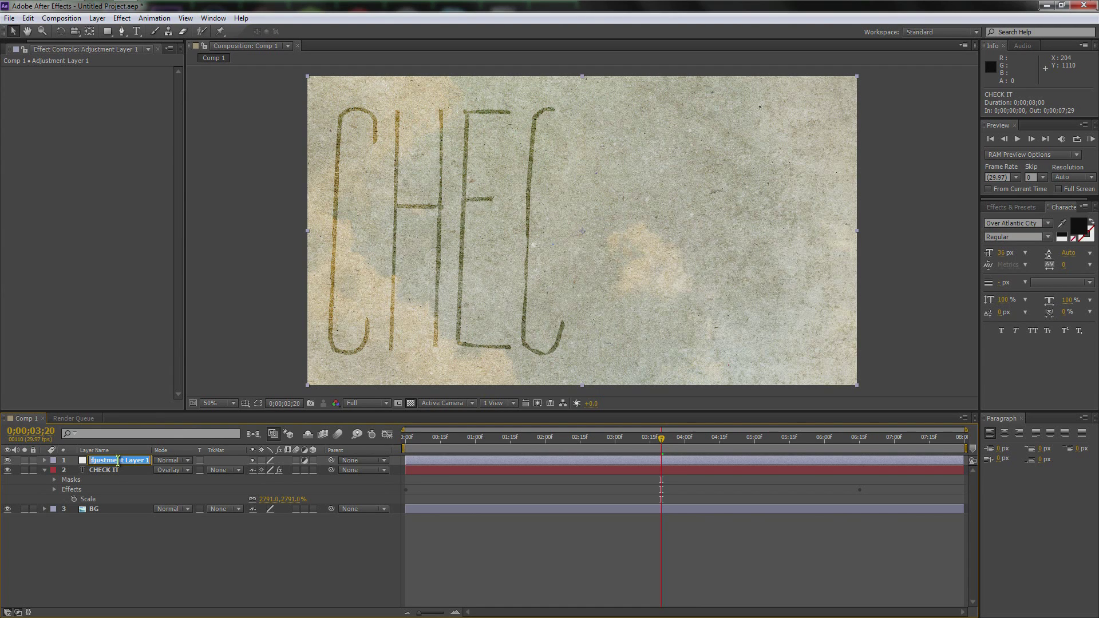
{"action": "type", "text": "Colorzzz"}
{"action": "key", "text": "Return"}
Select the Colorzzz layer and bring up the Effects & Presets list
{"action": "left_click", "coordinate": [110, 450]}
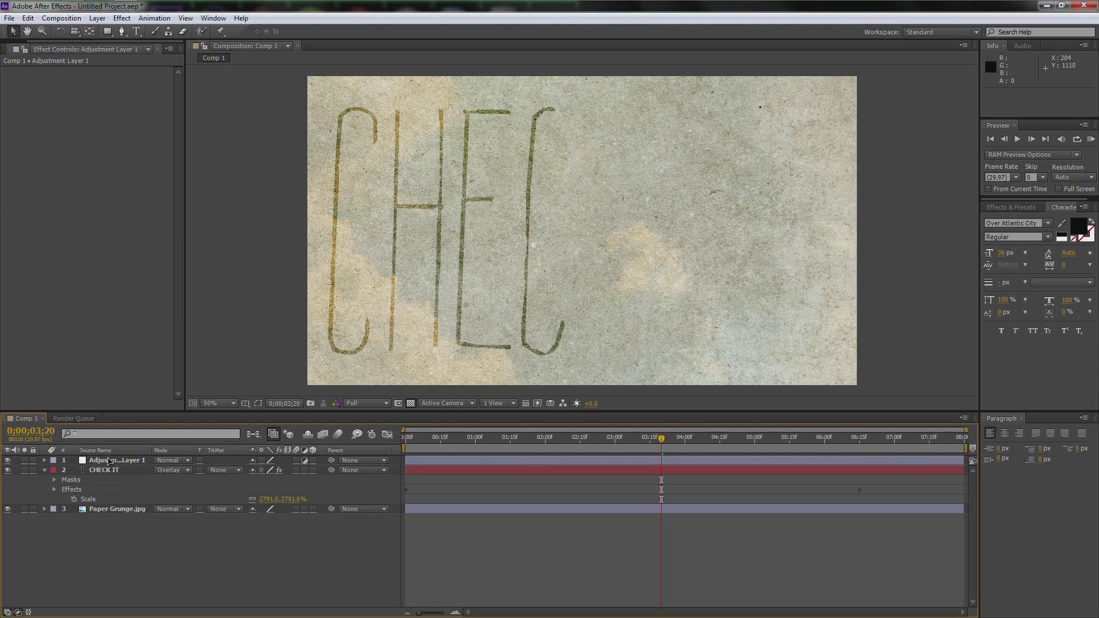
{"action": "left_click", "coordinate": [110, 450]}
{"action": "left_click", "coordinate": [108, 460]}
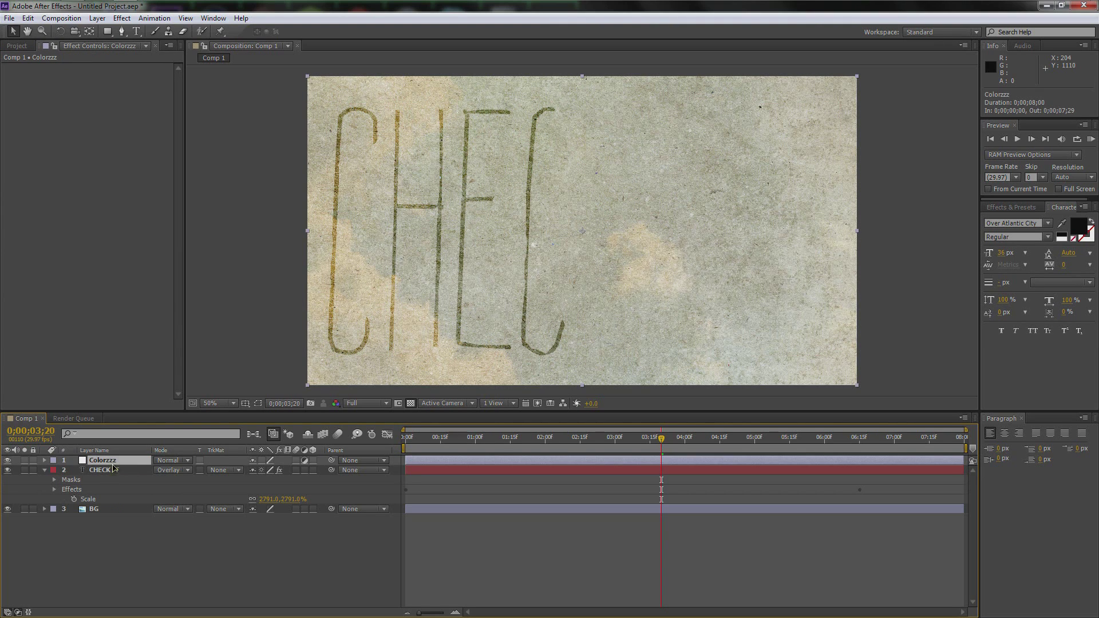
{"action": "left_click", "coordinate": [1009, 208]}
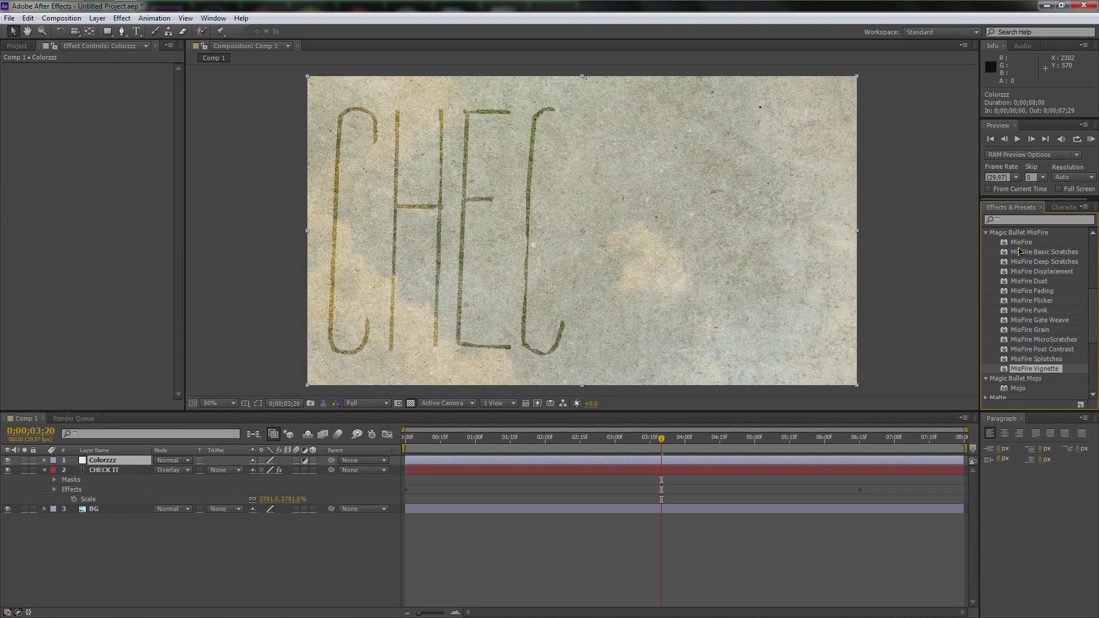
Expand Magic Bullet MisFire and apply MisFire Vignette (Size 40, Intensity 70%) to Colorzzz
{"action": "left_click", "coordinate": [987, 233]}
{"action": "left_click", "coordinate": [986, 243]}
{"action": "scroll", "coordinate": [1006, 261], "scroll_direction": "up", "scroll_amount": 3}
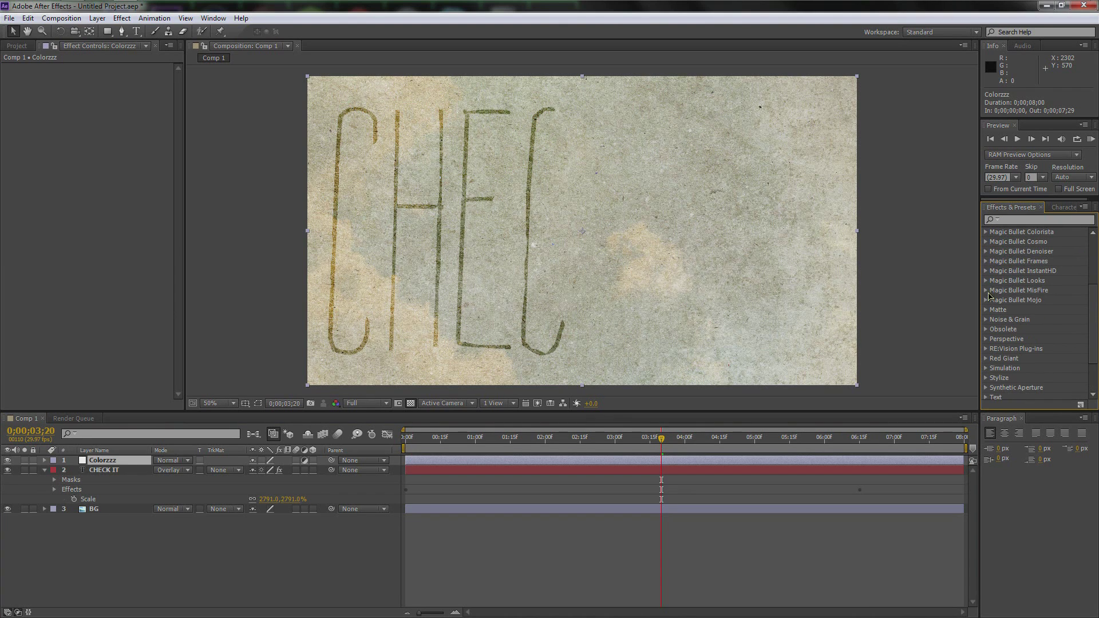
{"action": "left_click", "coordinate": [987, 291]}
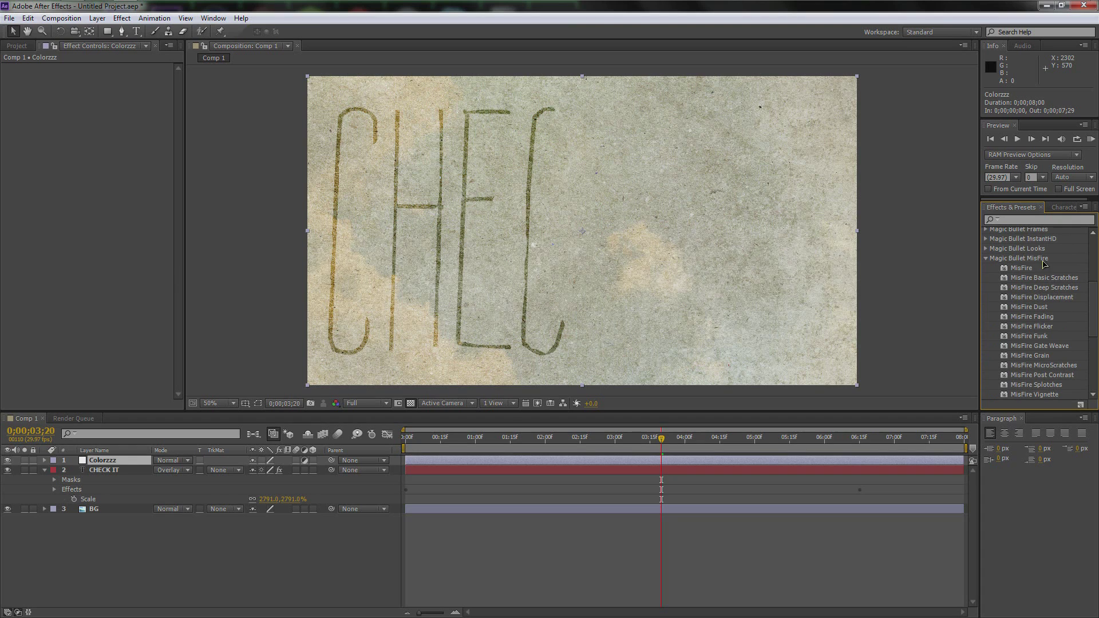
{"action": "scroll", "coordinate": [1027, 292], "scroll_direction": "down", "scroll_amount": 3}
{"action": "left_click_drag", "start_coordinate": [1031, 346], "coordinate": [113, 464]}
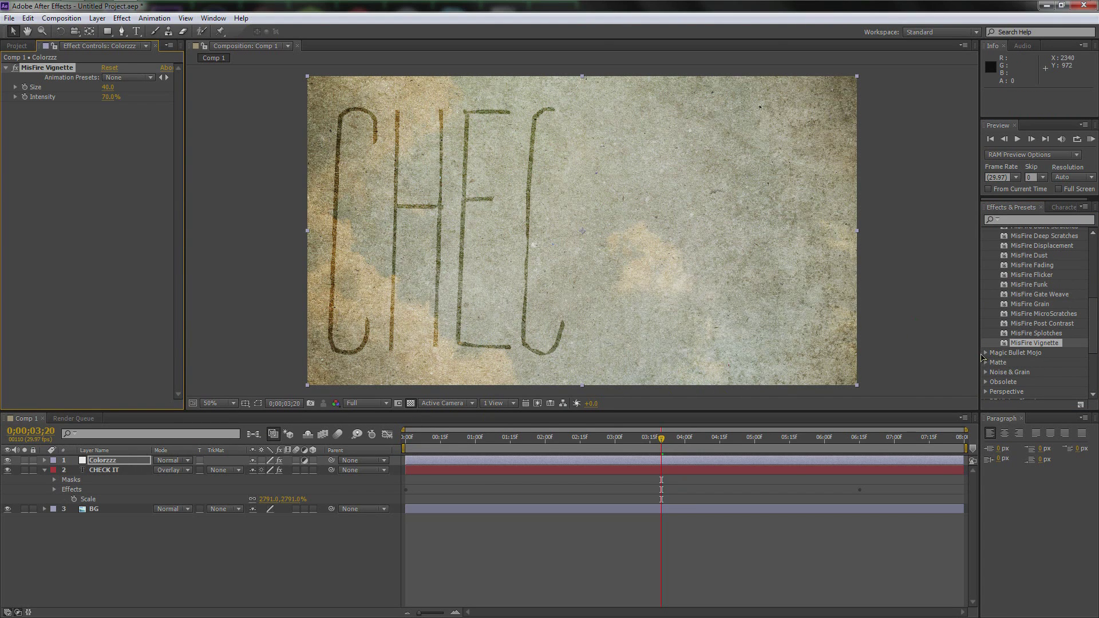
Apply Magic Bullet Mojo to Colorzzz with Mojo 87.22, Tint 100, Balance 85.90, Punch It 74.89
{"action": "left_click", "coordinate": [985, 353]}
{"action": "left_click_drag", "start_coordinate": [1019, 365], "coordinate": [120, 462]}
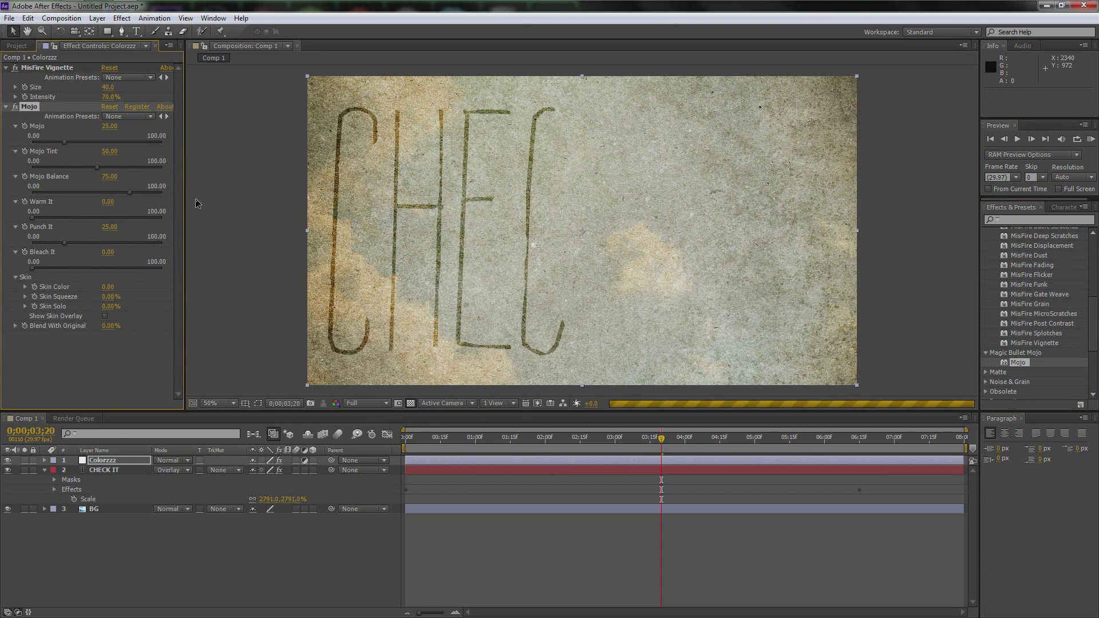
{"action": "left_click_drag", "start_coordinate": [67, 143], "coordinate": [146, 150]}
{"action": "left_click", "coordinate": [158, 167]}
{"action": "left_click_drag", "start_coordinate": [158, 170], "coordinate": [166, 171]}
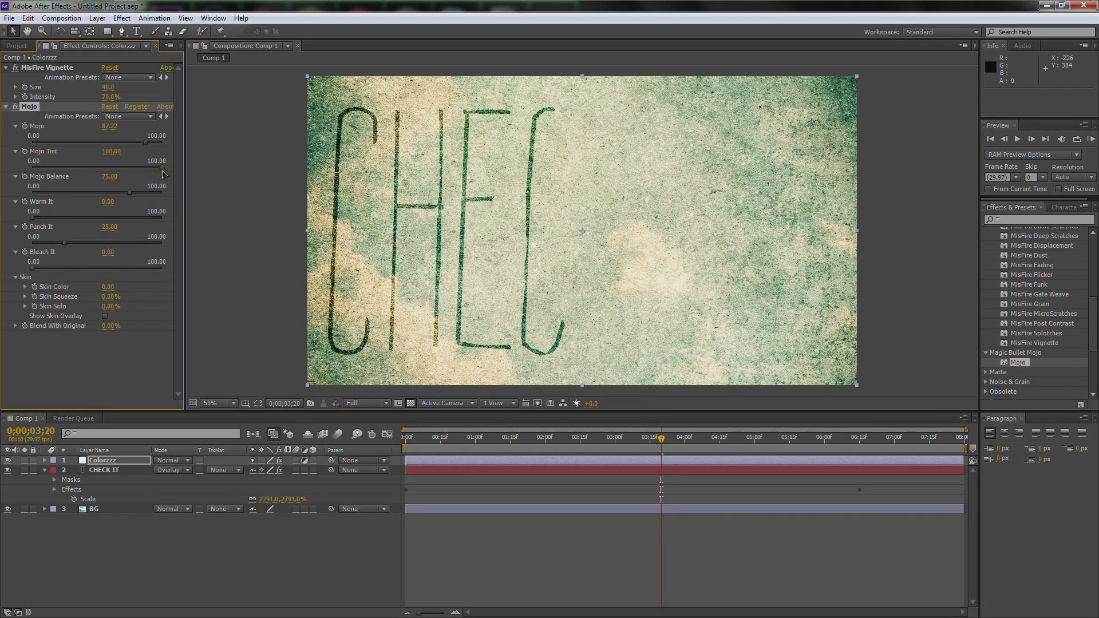
{"action": "left_click_drag", "start_coordinate": [131, 196], "coordinate": [146, 195]}
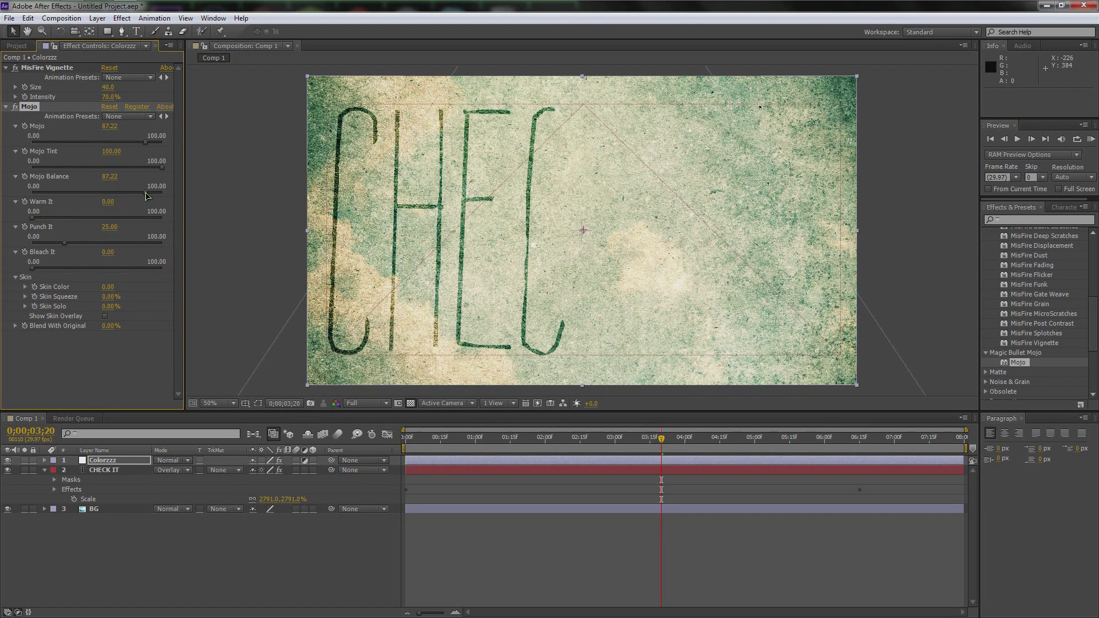
{"action": "left_click_drag", "start_coordinate": [145, 196], "coordinate": [145, 196]}
{"action": "left_click", "coordinate": [129, 245]}
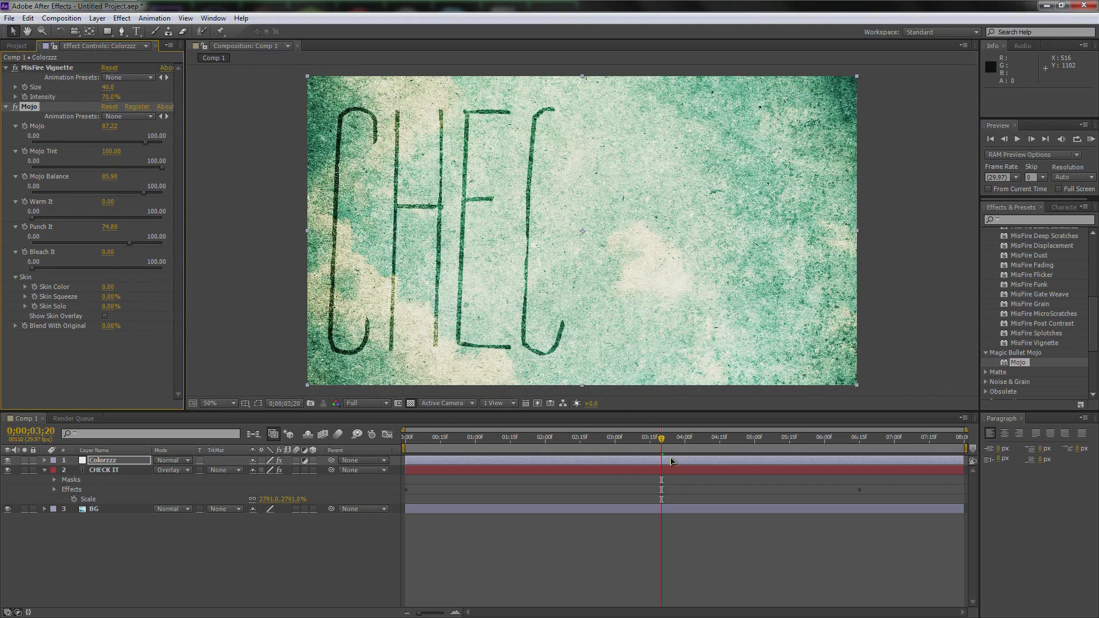
{"action": "left_click", "coordinate": [44, 474]}
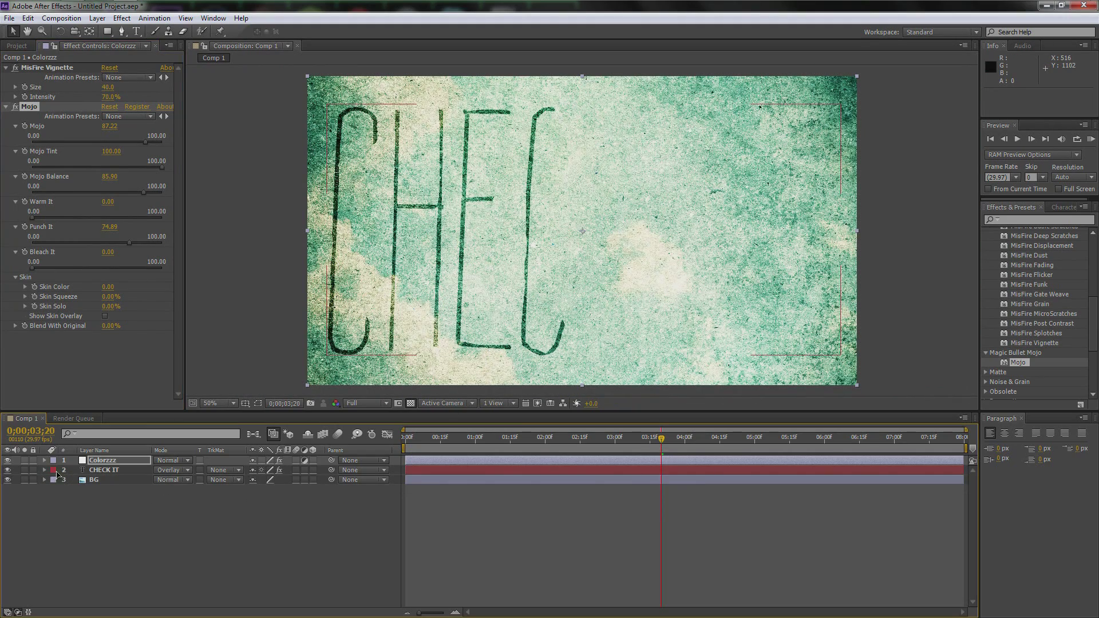
Scrub the time indicator to 0;00;05;24, where CHECK I is drawn on the graded paper
{"action": "mouse_move", "coordinate": [661, 440]}
{"action": "left_mouse_down"}
{"action": "mouse_move", "coordinate": [407, 444]}
{"action": "mouse_move", "coordinate": [680, 445]}
{"action": "left_mouse_up"}
{"action": "left_click_drag", "start_coordinate": [783, 446], "coordinate": [810, 447]}
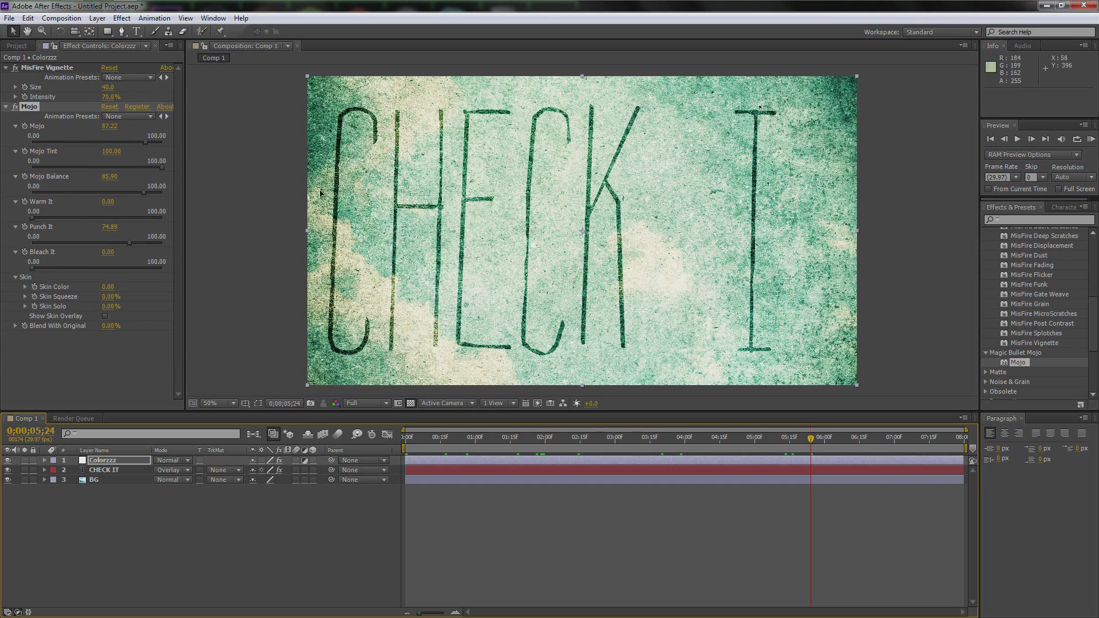
Create Camera 1 through New > Camera, keeping the 50mm lens preset
{"action": "right_click", "coordinate": [135, 502]}
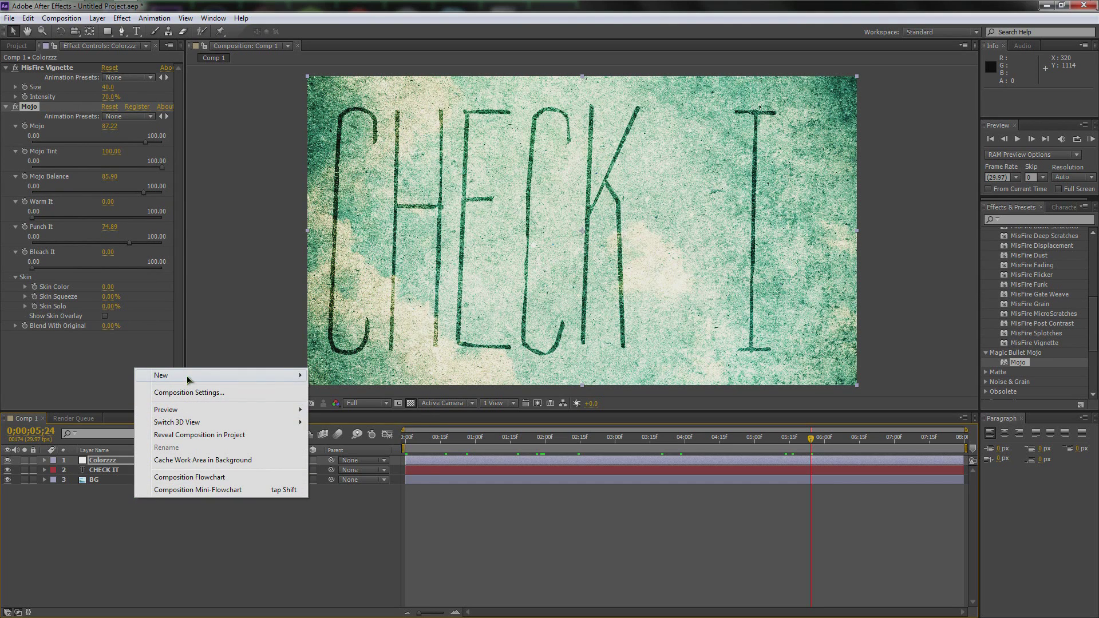
{"action": "mouse_move", "coordinate": [189, 376]}
{"action": "left_click", "coordinate": [348, 430]}
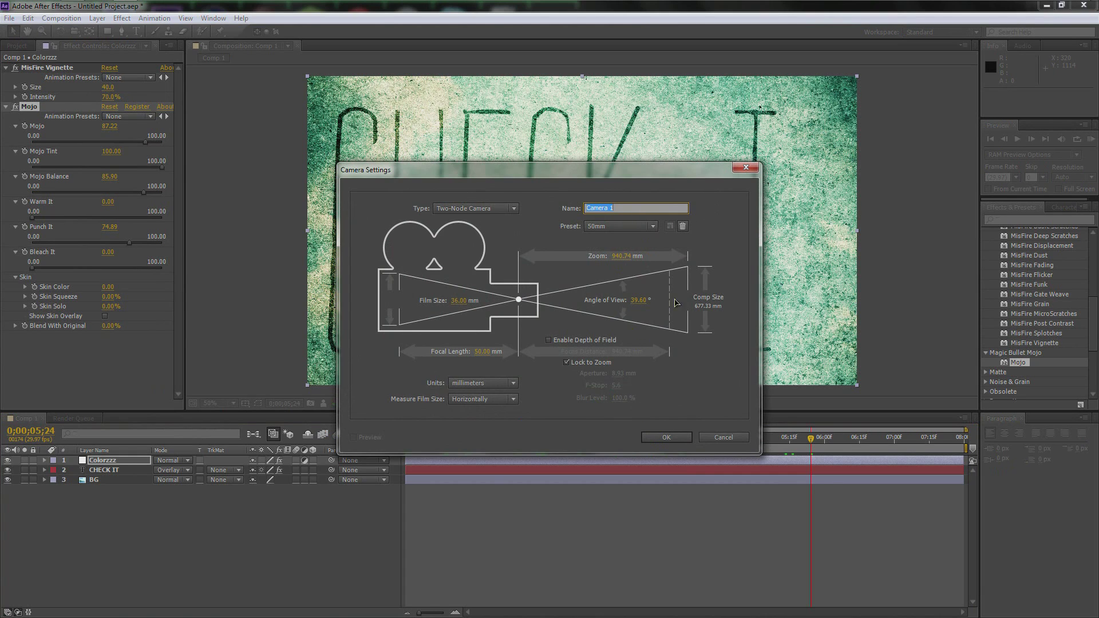
{"action": "left_click", "coordinate": [616, 228]}
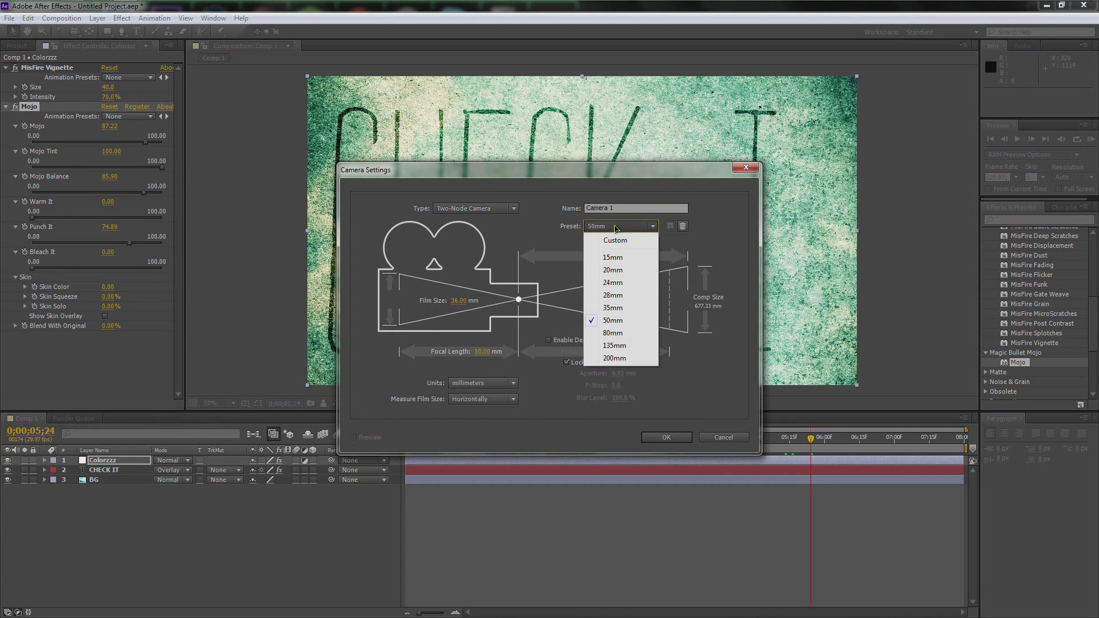
{"action": "left_click", "coordinate": [617, 295]}
{"action": "left_click", "coordinate": [612, 226]}
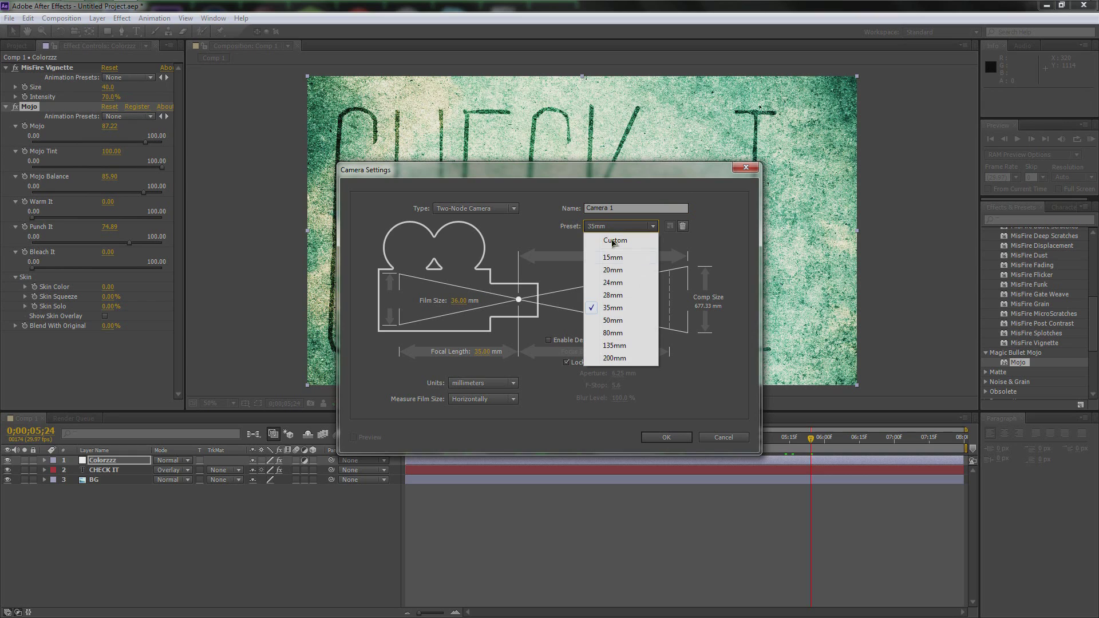
{"action": "left_click", "coordinate": [616, 319]}
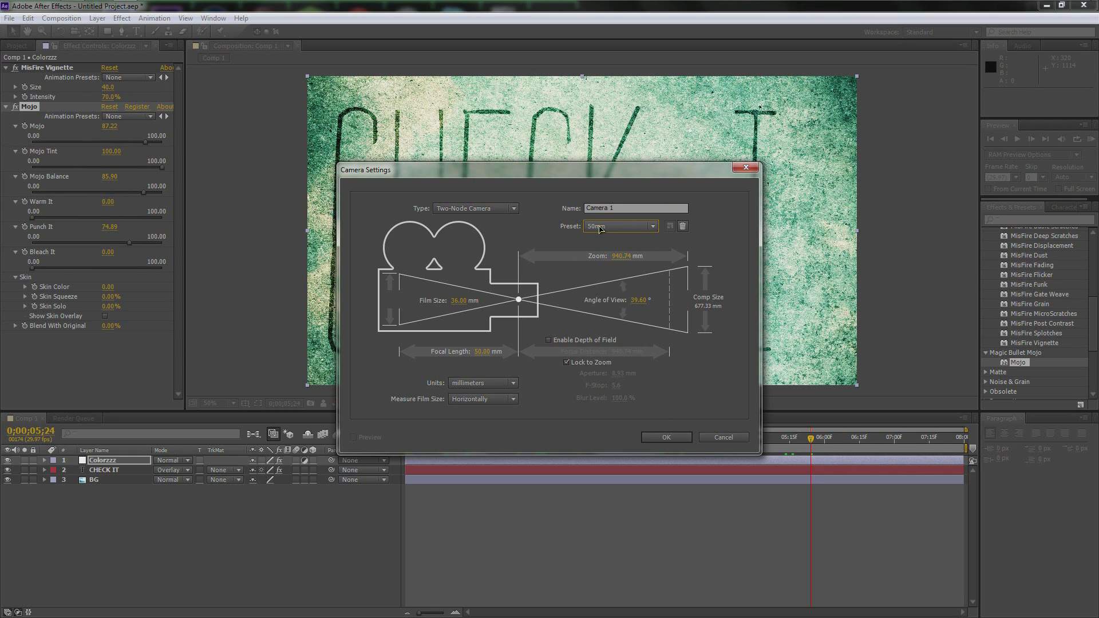
{"action": "left_click", "coordinate": [655, 438]}
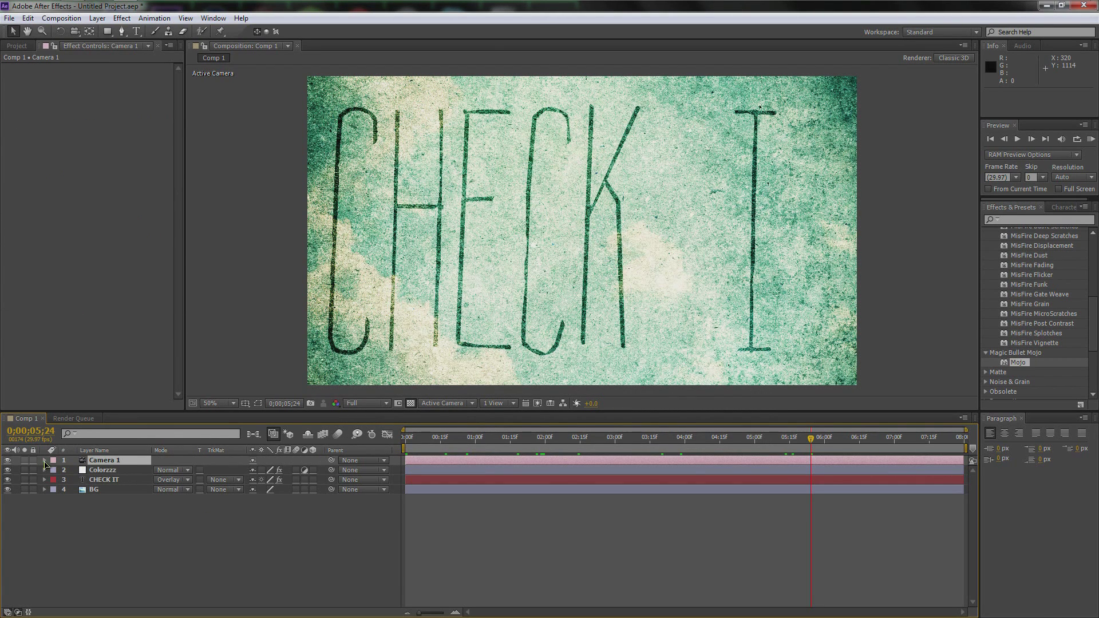
Expand Camera 1's Transform and turn on 3D for Colorzzz, CHECK IT and BG
{"action": "left_click", "coordinate": [45, 461]}
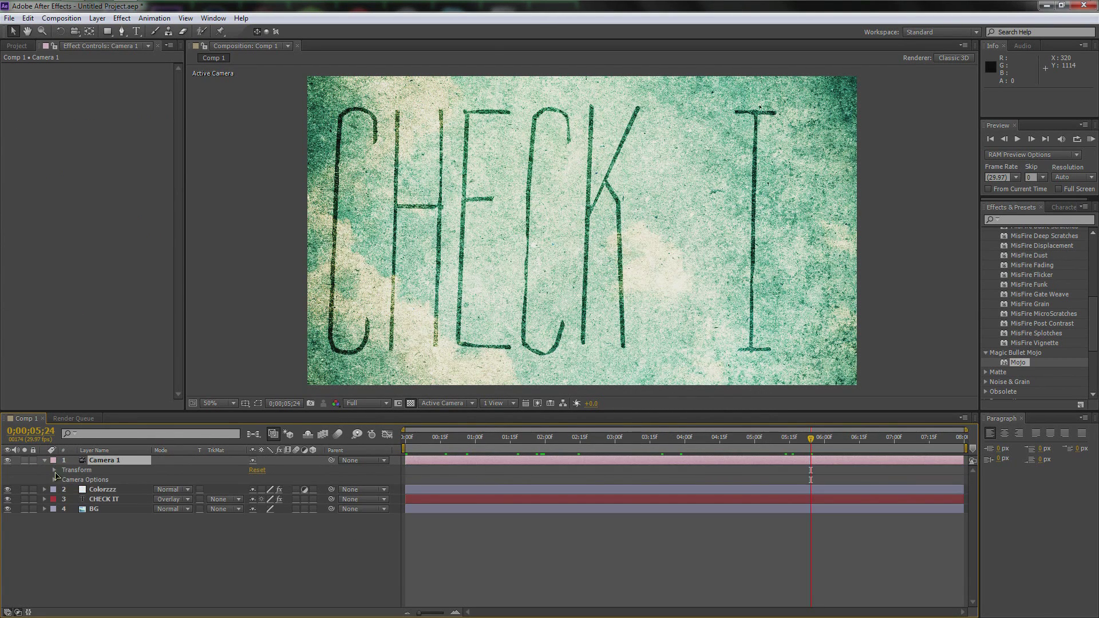
{"action": "left_click", "coordinate": [54, 471]}
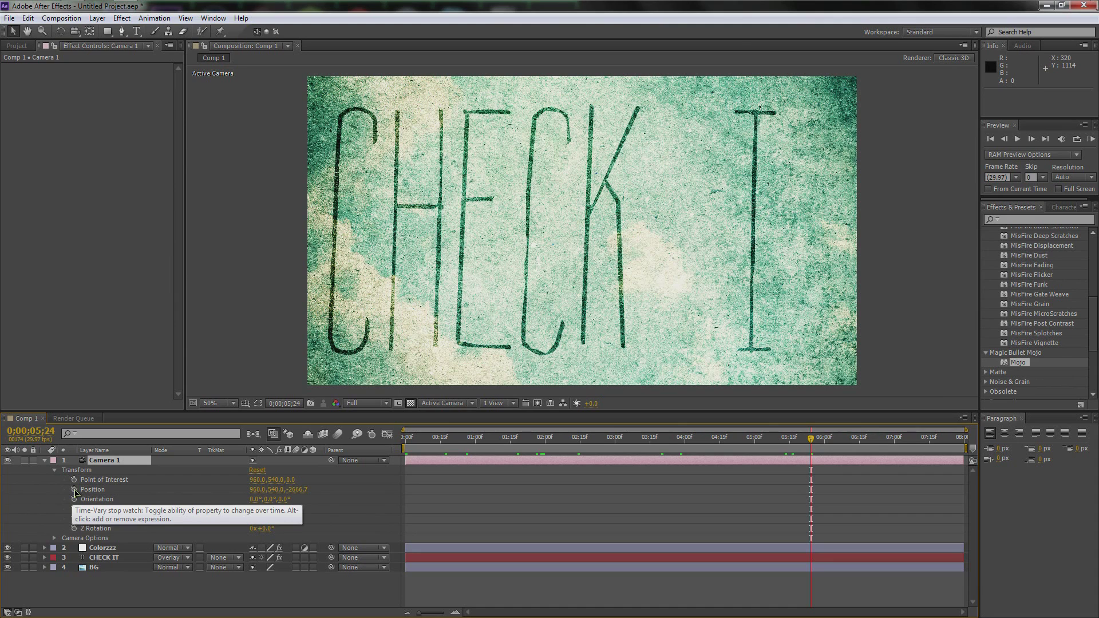
{"action": "left_click_drag", "start_coordinate": [314, 549], "coordinate": [315, 571]}
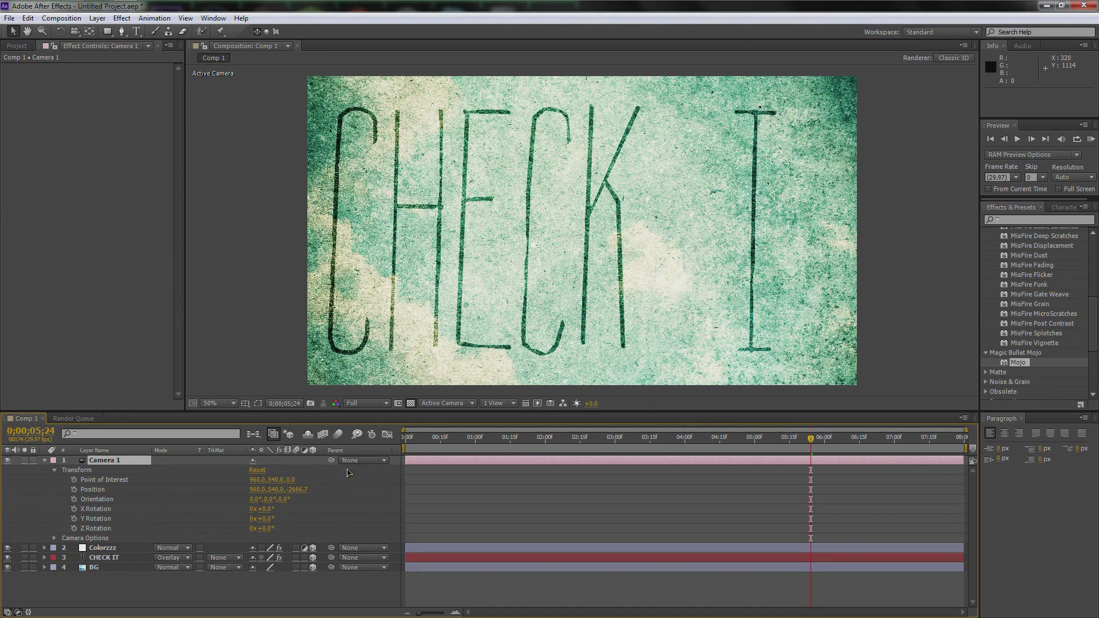
Shift Camera 1 sideways to Position 1434, 540, -2666.7
{"action": "key", "text": "comma"}
{"action": "key", "text": "comma"}
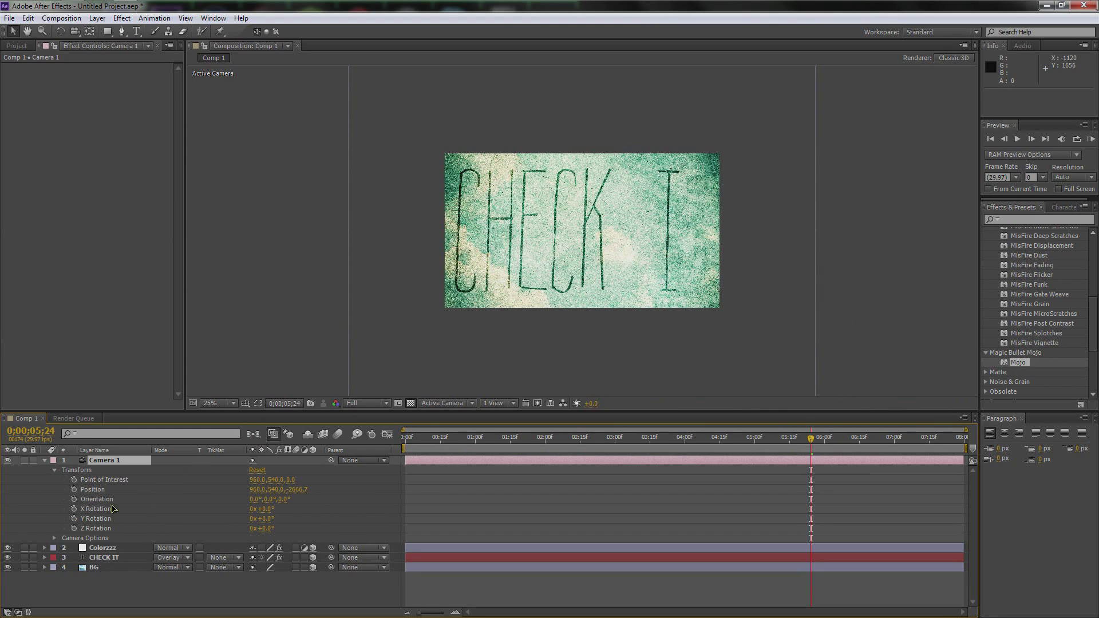
{"action": "left_click", "coordinate": [103, 548]}
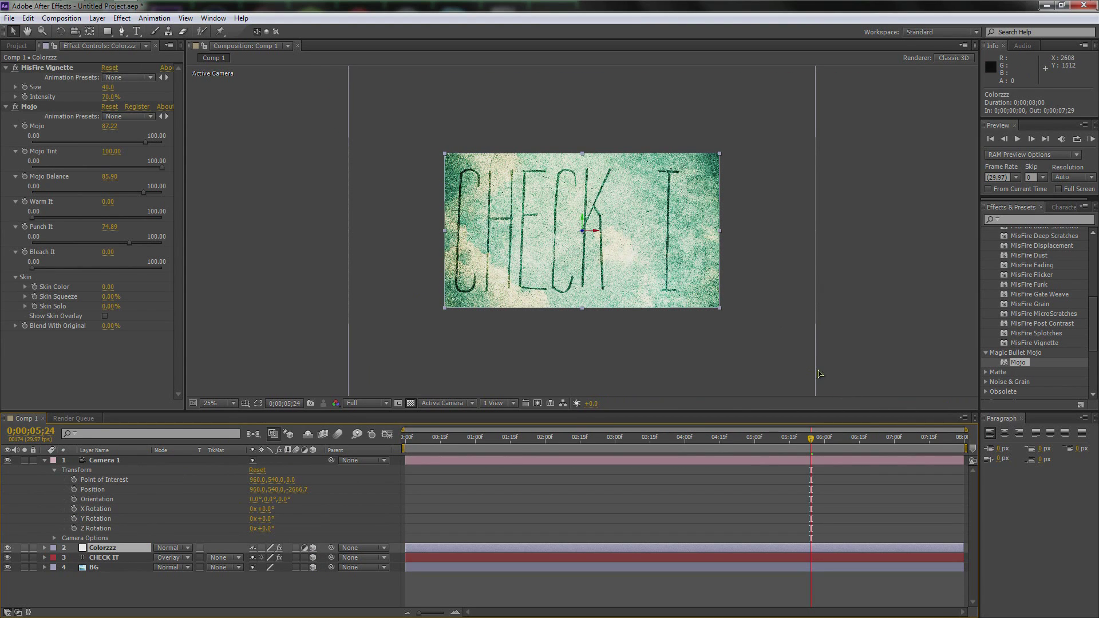
{"action": "left_click_drag", "start_coordinate": [255, 490], "coordinate": [510, 322]}
{"action": "key", "text": "period"}
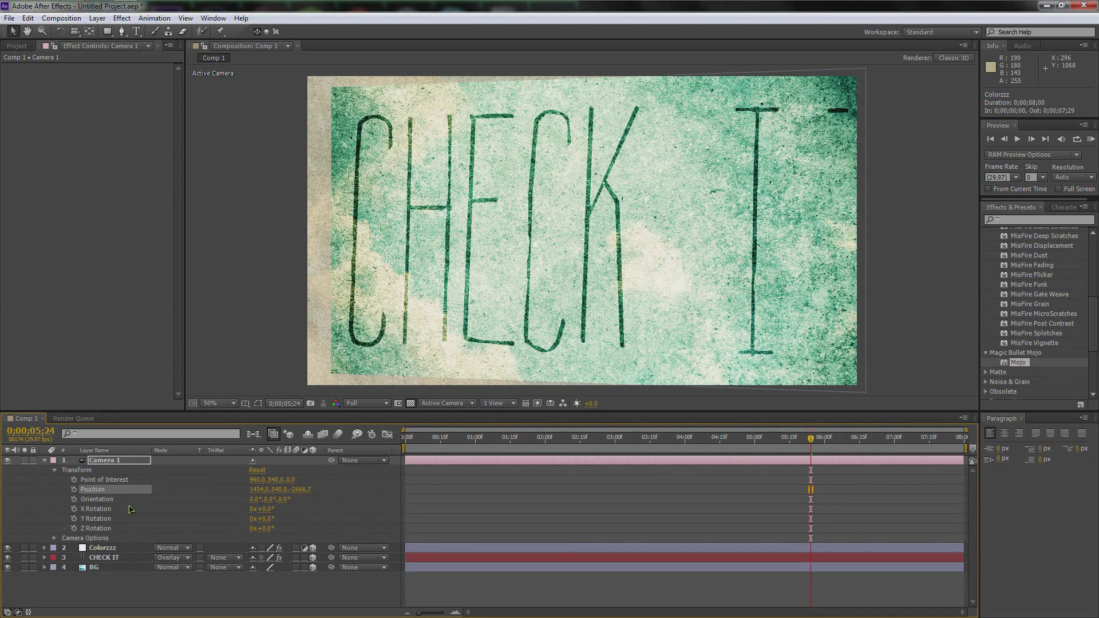
{"action": "key", "text": "comma"}
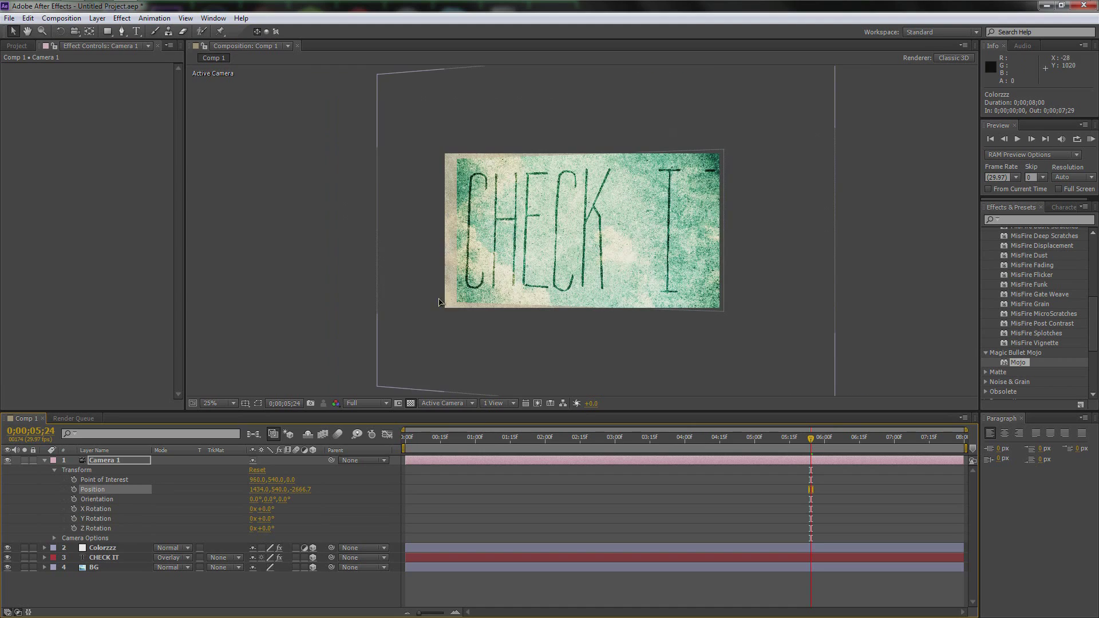
{"action": "left_click", "coordinate": [104, 549]}
Scale the Colorzzz adjustment layer up to 169% on all axes and collapse its Scale property
{"action": "key", "text": "s"}
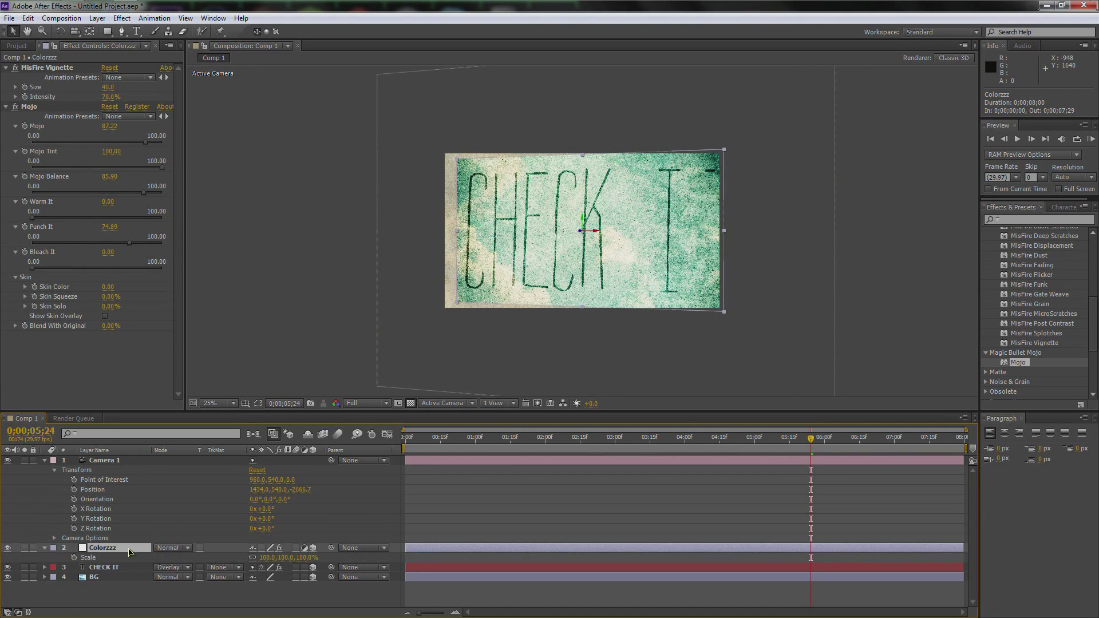
{"action": "left_click_drag", "start_coordinate": [268, 558], "coordinate": [306, 558]}
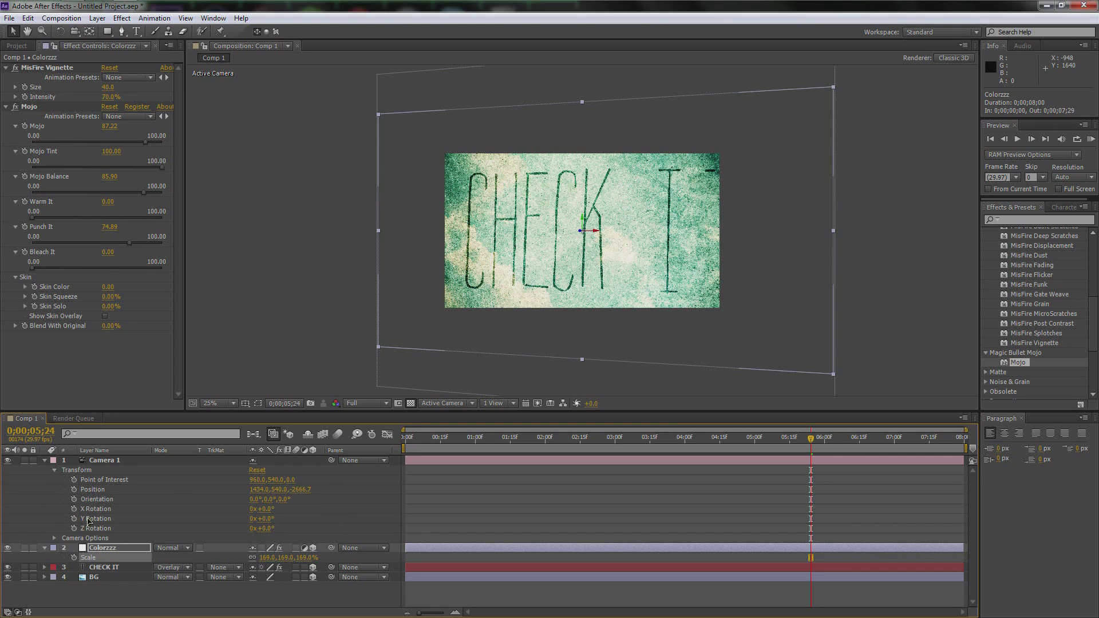
{"action": "left_click", "coordinate": [44, 461]}
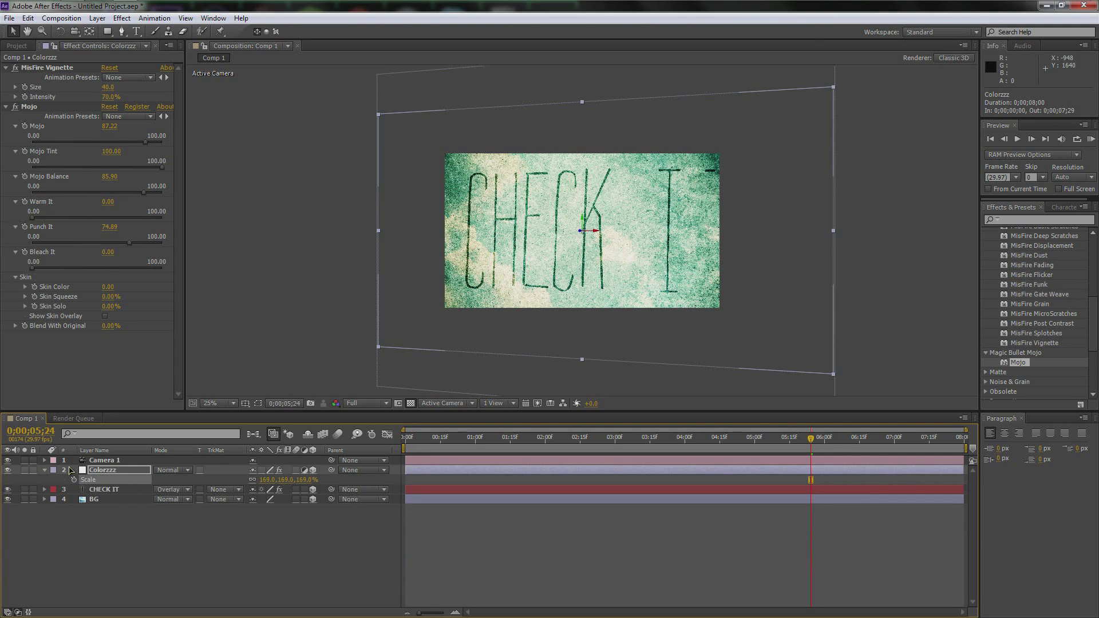
{"action": "left_click", "coordinate": [44, 461]}
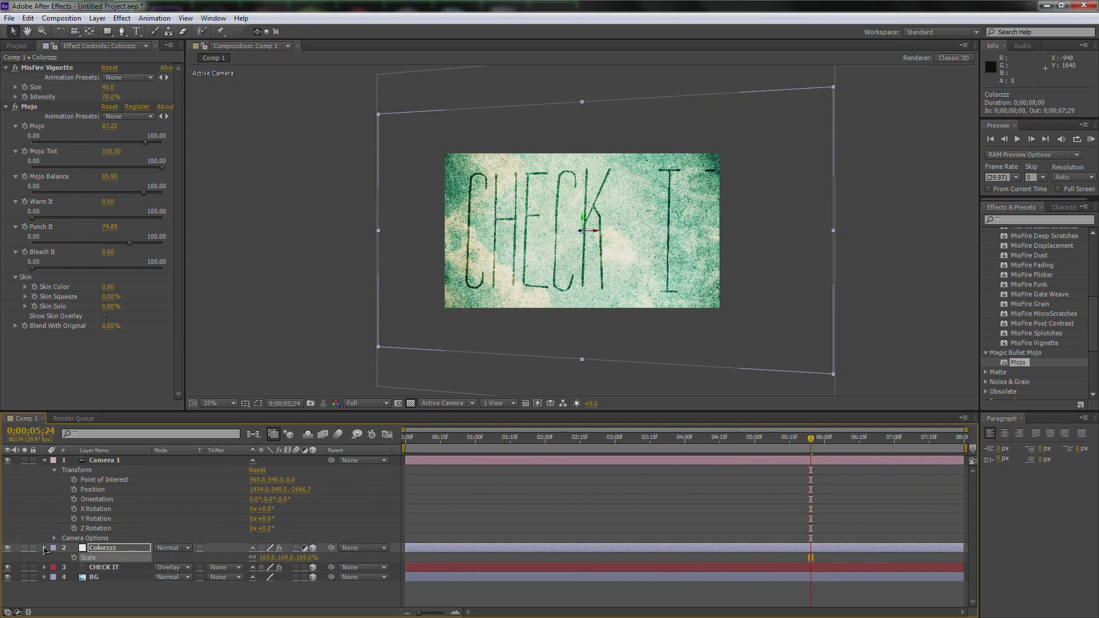
{"action": "left_click", "coordinate": [44, 548]}
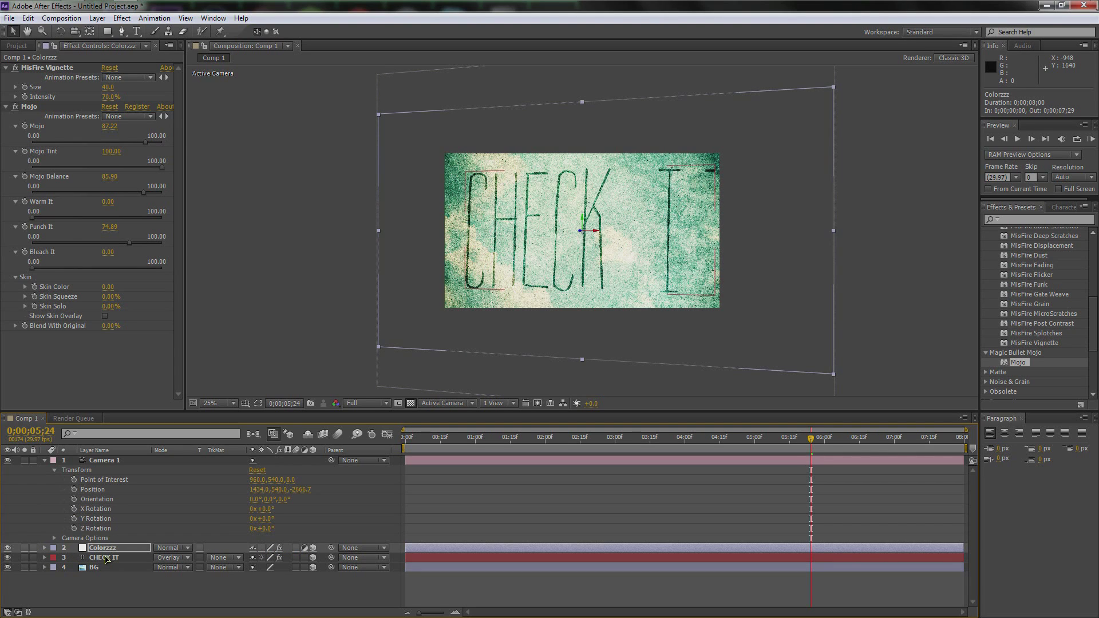
{"action": "left_click", "coordinate": [106, 556]}
Twirl open CHECK IT down to its Stroke effect properties, with time at 0;00;01;25
{"action": "left_click", "coordinate": [45, 558]}
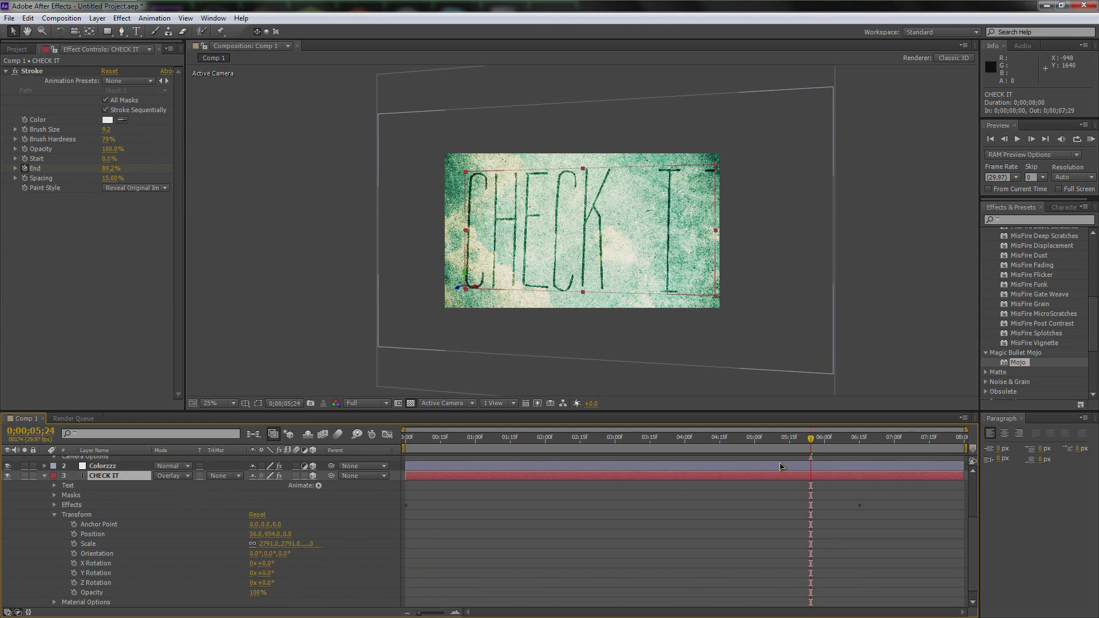
{"action": "scroll", "coordinate": [810, 496], "scroll_direction": "down", "scroll_amount": 2}
{"action": "left_click_drag", "start_coordinate": [812, 444], "coordinate": [536, 446]}
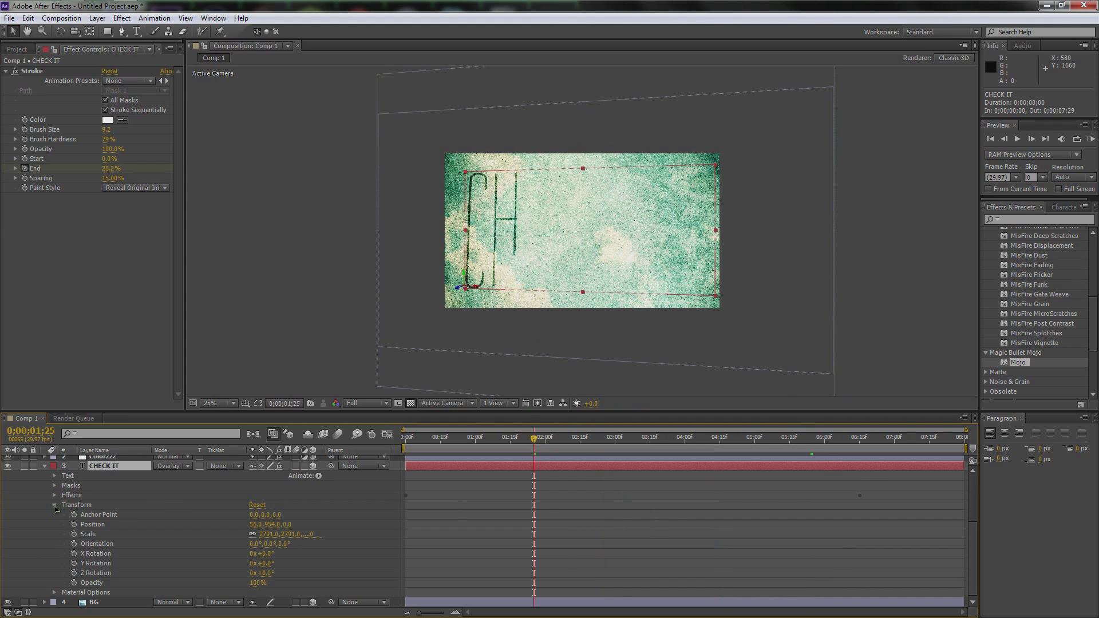
{"action": "left_click", "coordinate": [55, 506]}
{"action": "left_click", "coordinate": [46, 545]}
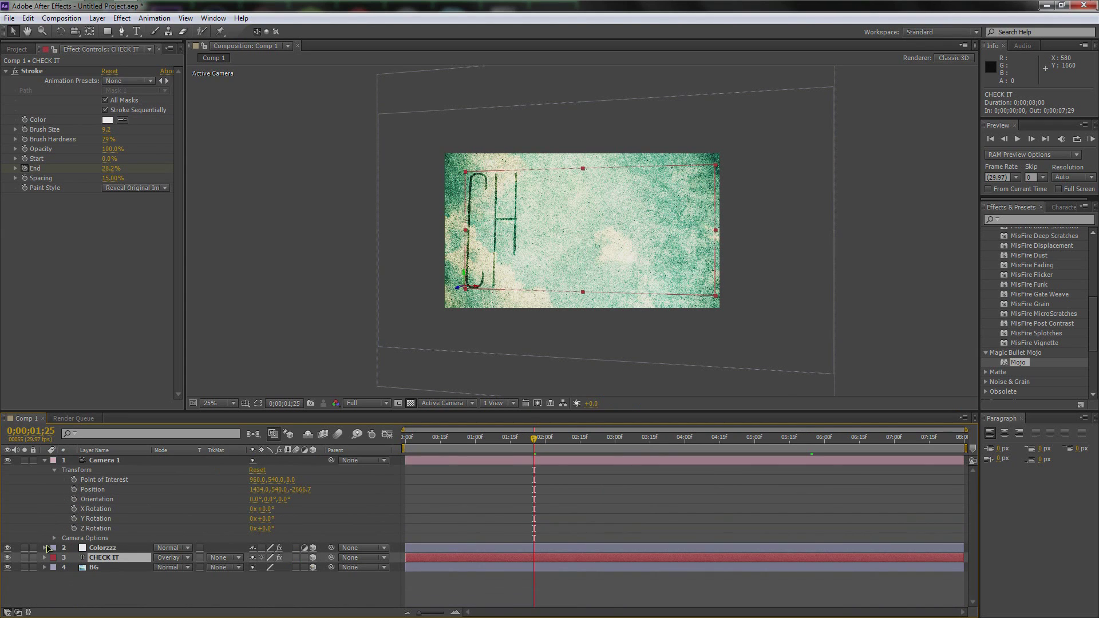
{"action": "left_click", "coordinate": [45, 558]}
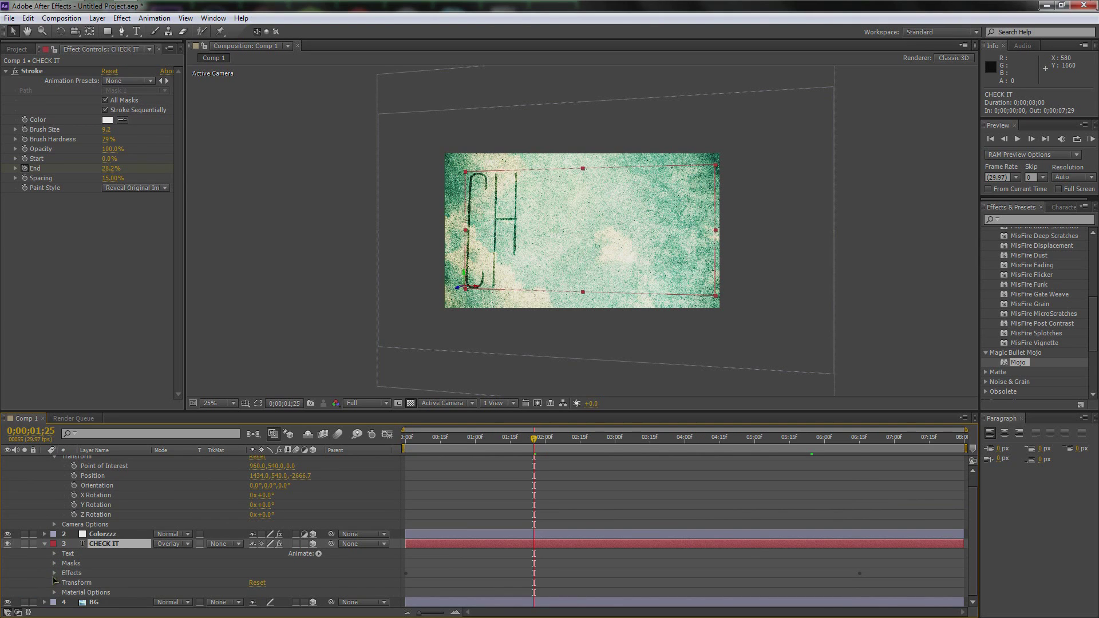
{"action": "left_click", "coordinate": [54, 573]}
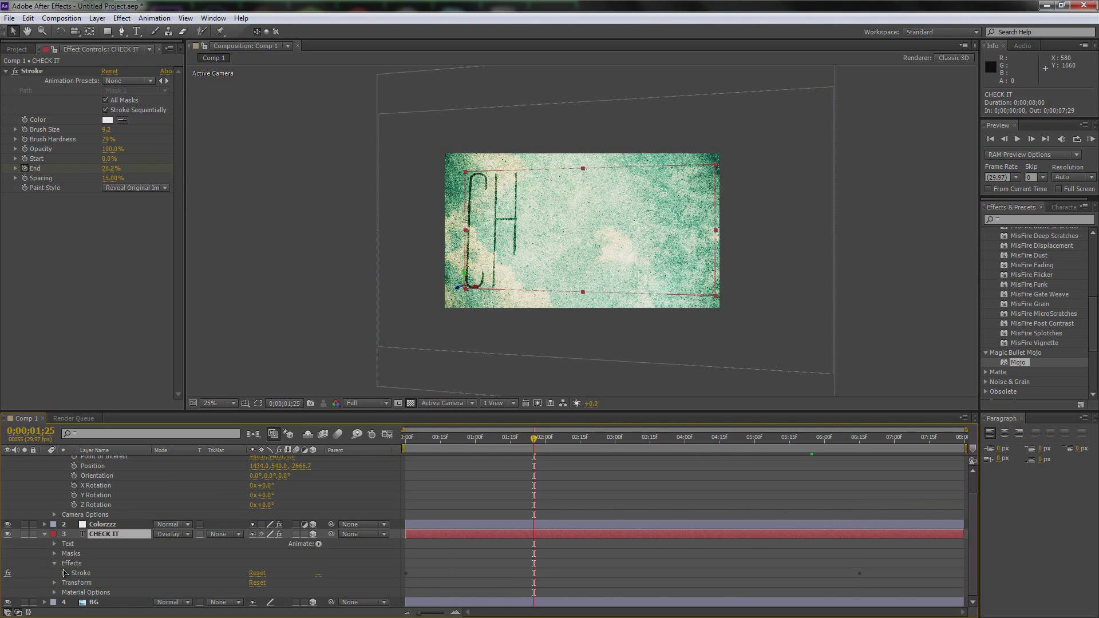
{"action": "left_click", "coordinate": [64, 574]}
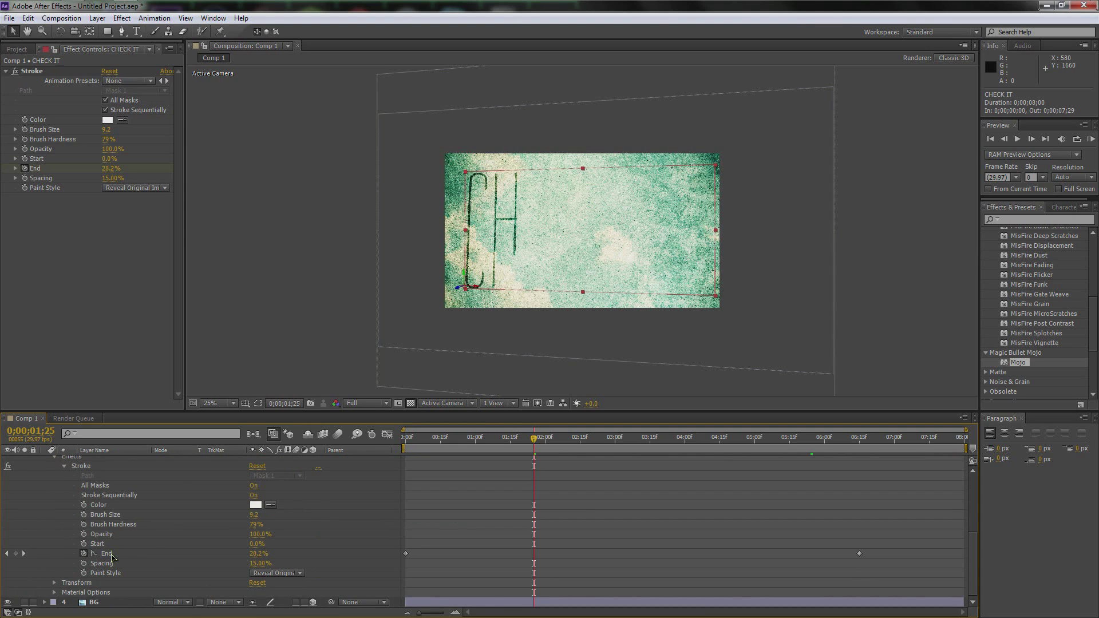
Move the Stroke End's final keyframe earlier to 04;20 and RAM-preview at 50% zoom
{"action": "left_click", "coordinate": [112, 556]}
{"action": "left_click_drag", "start_coordinate": [860, 553], "coordinate": [731, 554]}
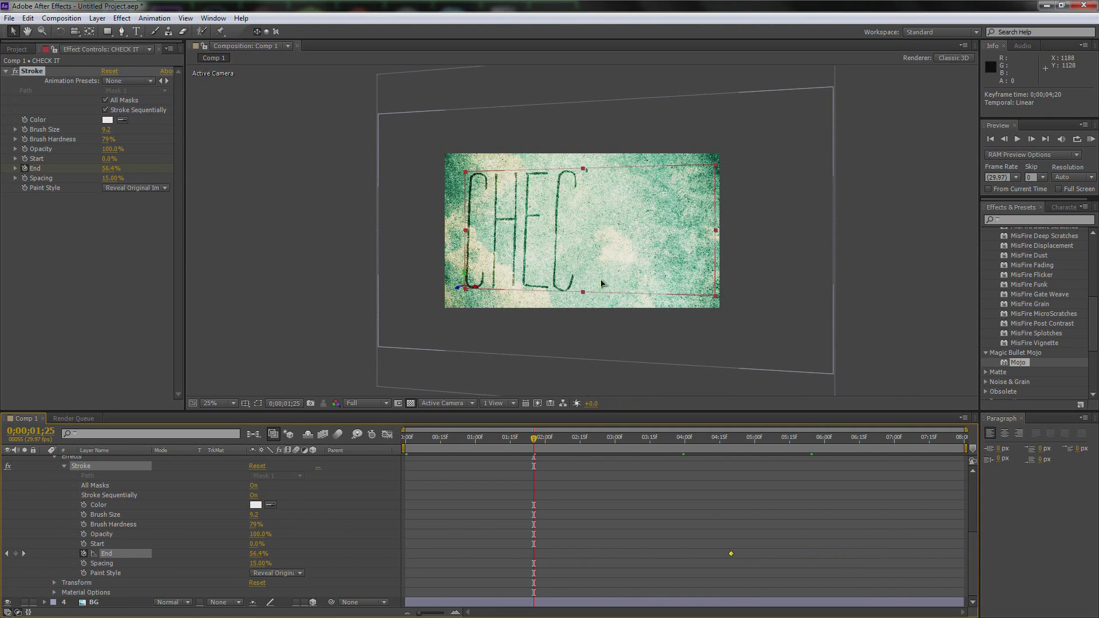
{"action": "key", "text": "period"}
{"action": "key", "text": "KP_0"}
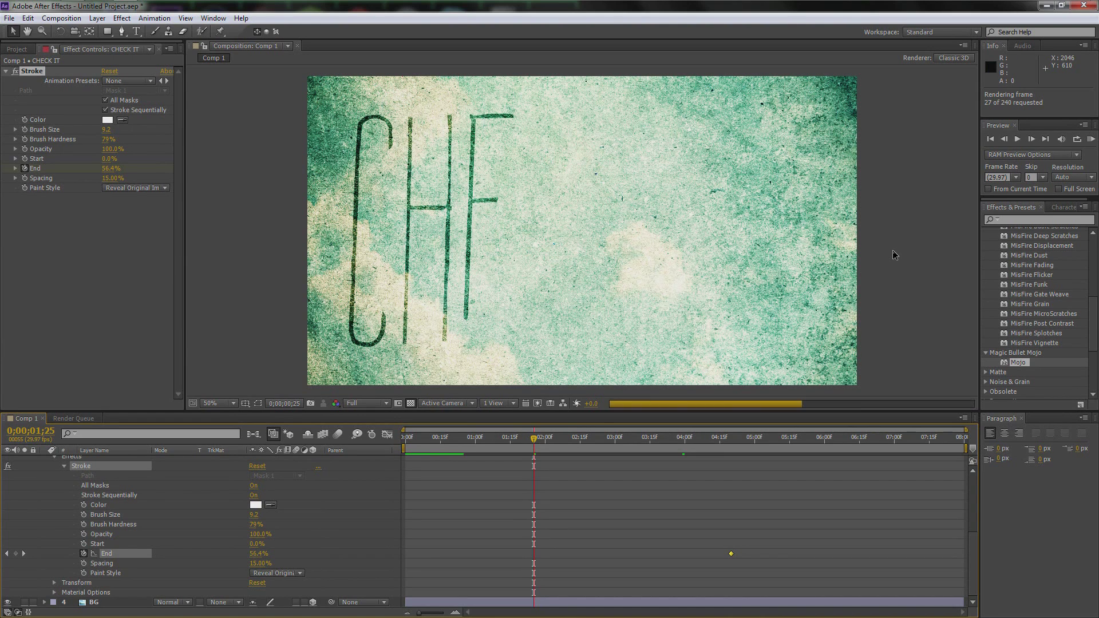
{"action": "key", "text": "space"}
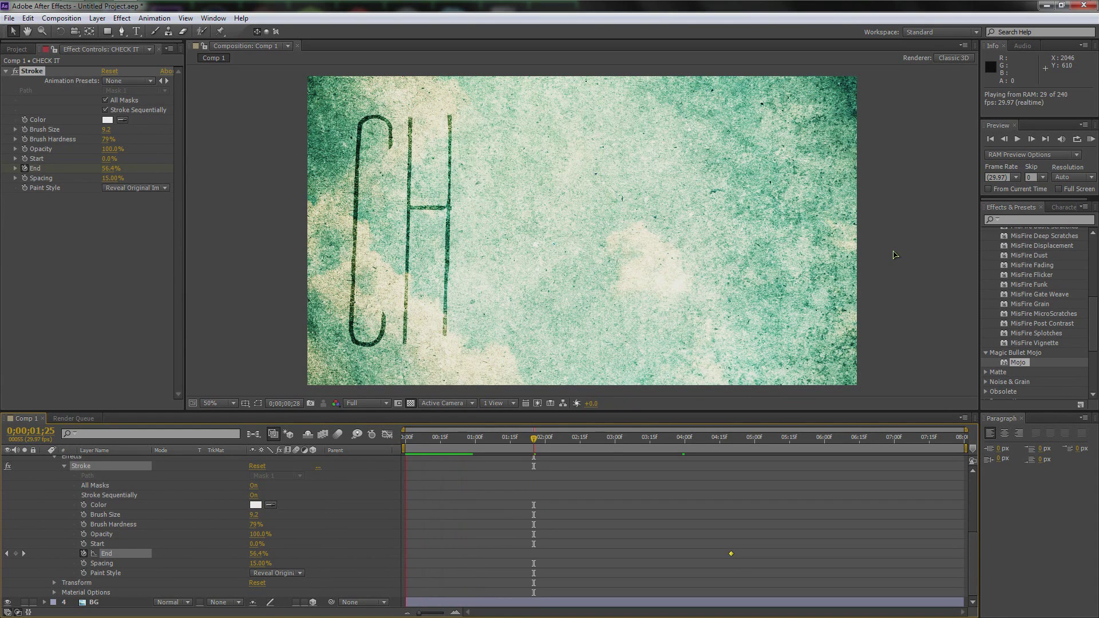
{"action": "key", "text": "space"}
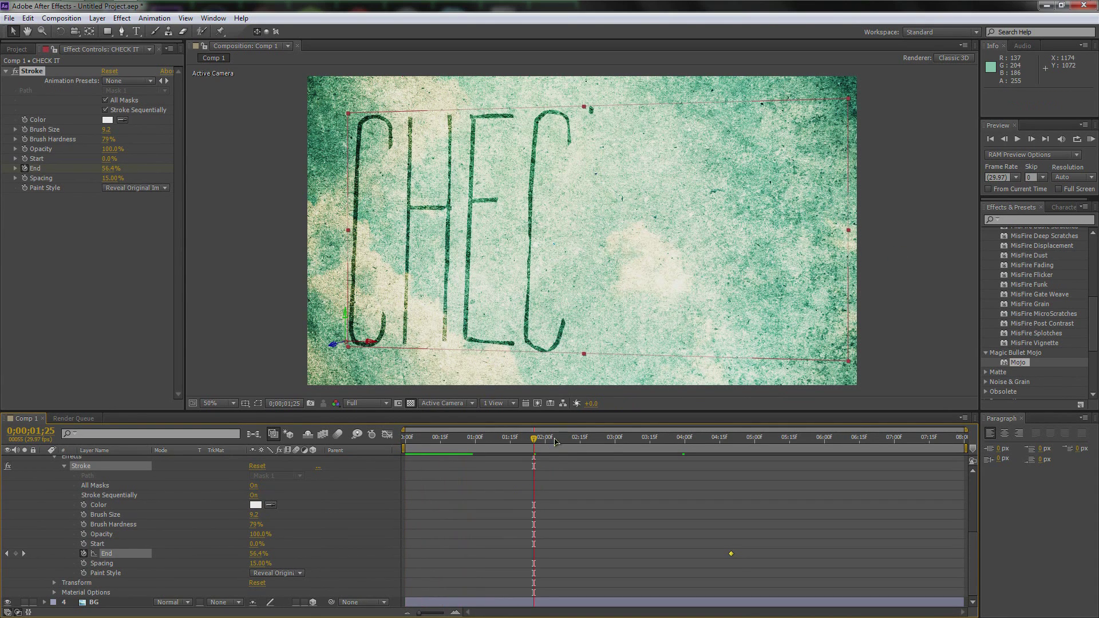
{"action": "left_click_drag", "start_coordinate": [531, 445], "coordinate": [720, 450]}
{"action": "left_click_drag", "start_coordinate": [586, 454], "coordinate": [405, 454]}
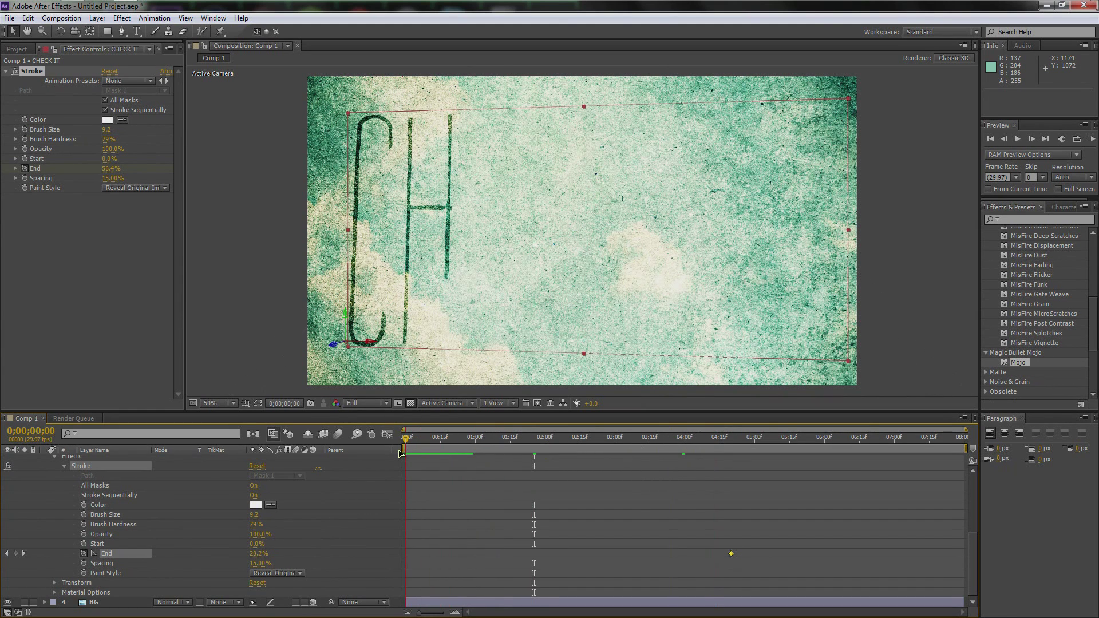
Set Stroke End to 0% at the start and move its final keyframe later to 06;18
{"action": "left_click_drag", "start_coordinate": [256, 553], "coordinate": [192, 554]}
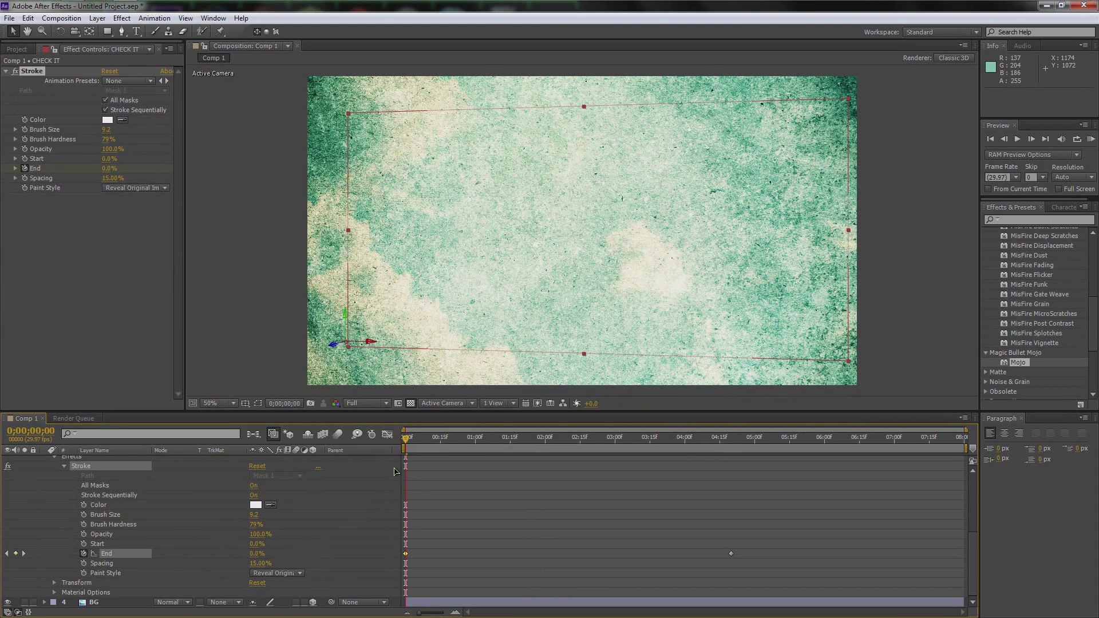
{"action": "left_click_drag", "start_coordinate": [408, 446], "coordinate": [733, 443]}
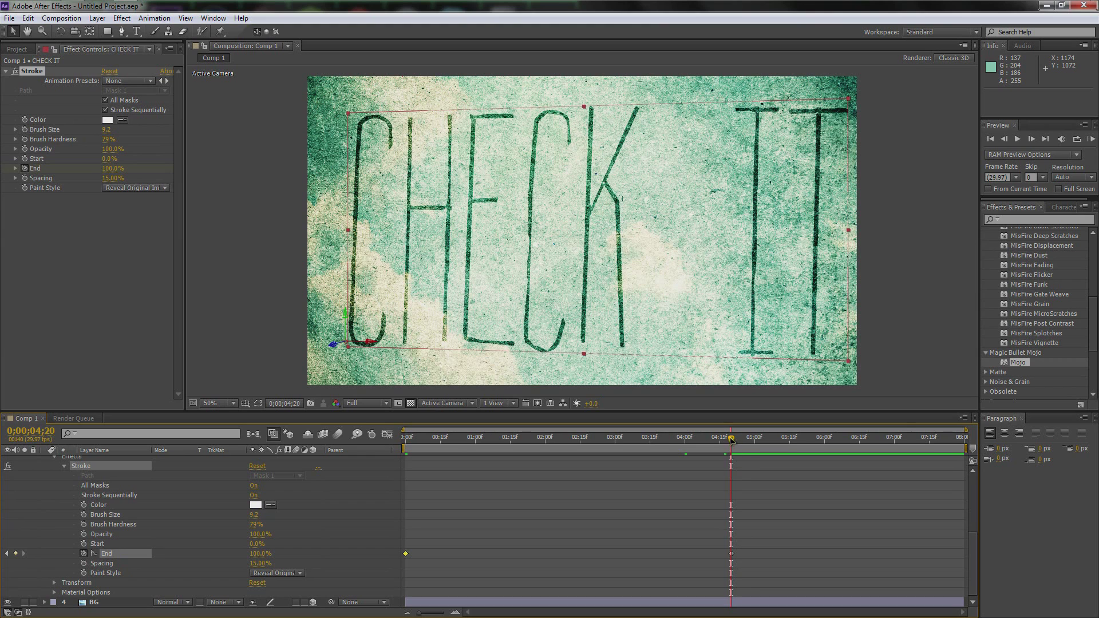
{"action": "left_click_drag", "start_coordinate": [733, 441], "coordinate": [634, 441]}
{"action": "left_click", "coordinate": [733, 554]}
{"action": "left_click_drag", "start_coordinate": [788, 559], "coordinate": [866, 553]}
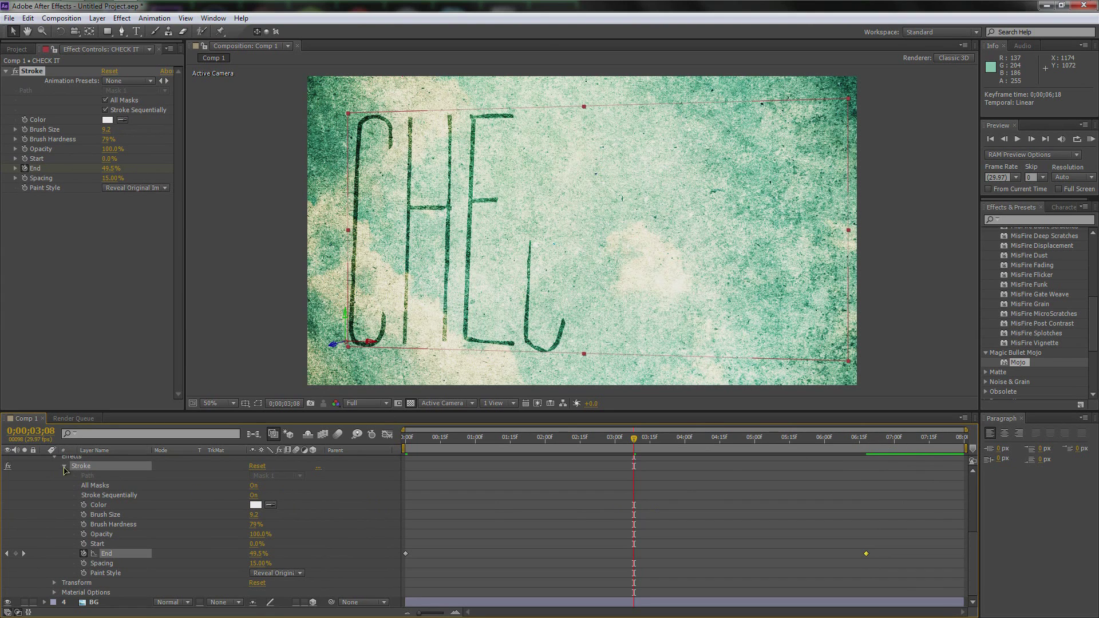
{"action": "scroll", "coordinate": [46, 471], "scroll_direction": "up", "scroll_amount": 1}
{"action": "scroll", "coordinate": [42, 472], "scroll_direction": "up", "scroll_amount": 1}
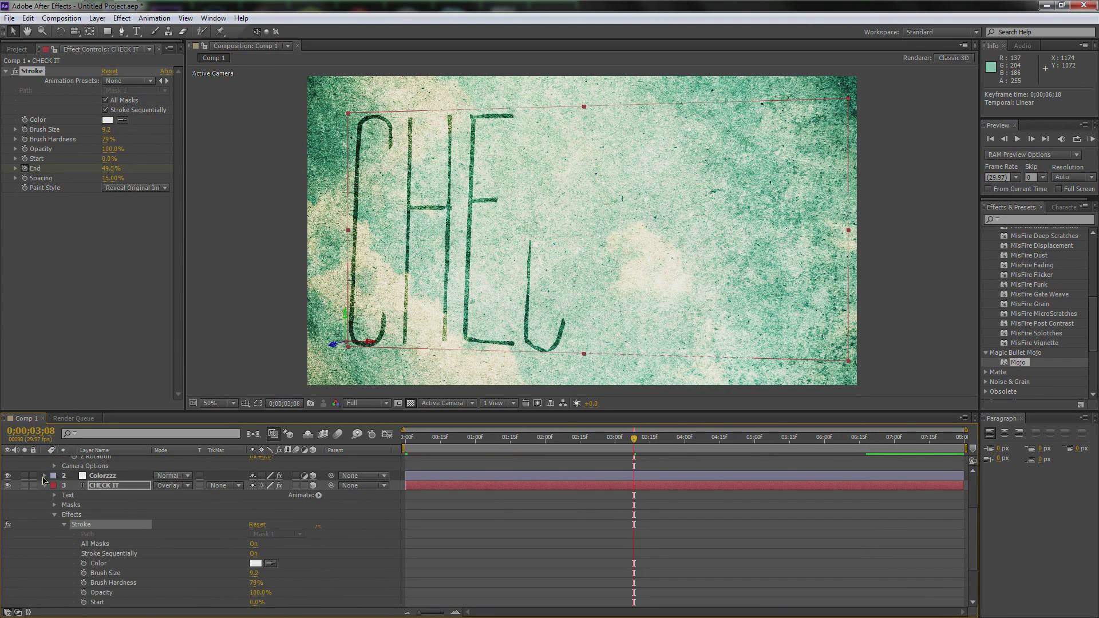
Collapse CHECK IT and select Camera 1's Position at frame 0 with the view at 25%
{"action": "left_click", "coordinate": [46, 485]}
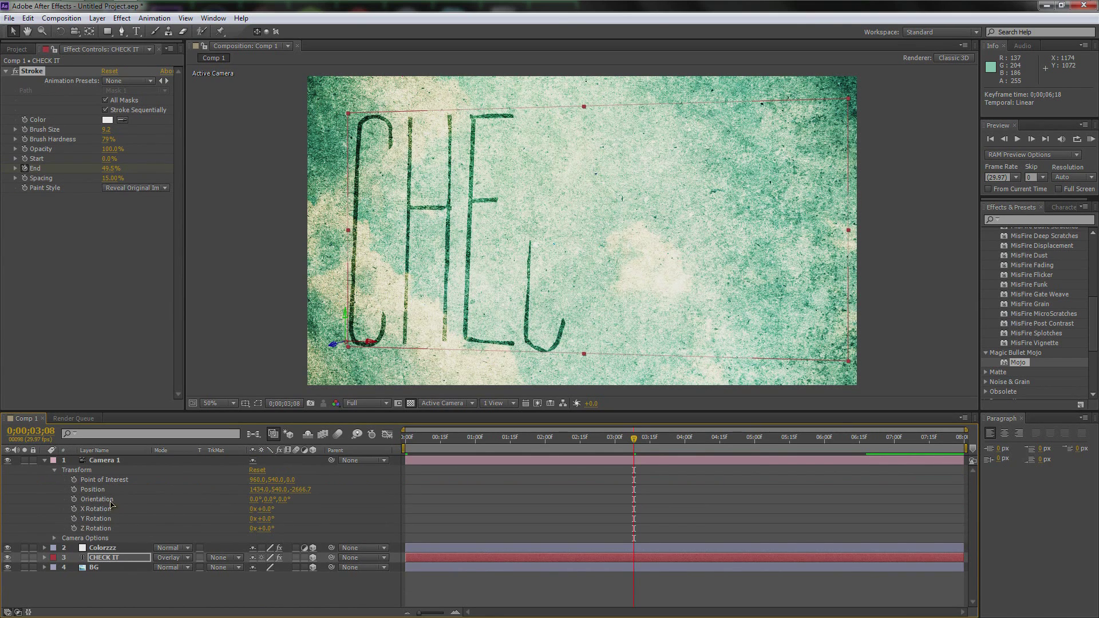
{"action": "left_click", "coordinate": [95, 490]}
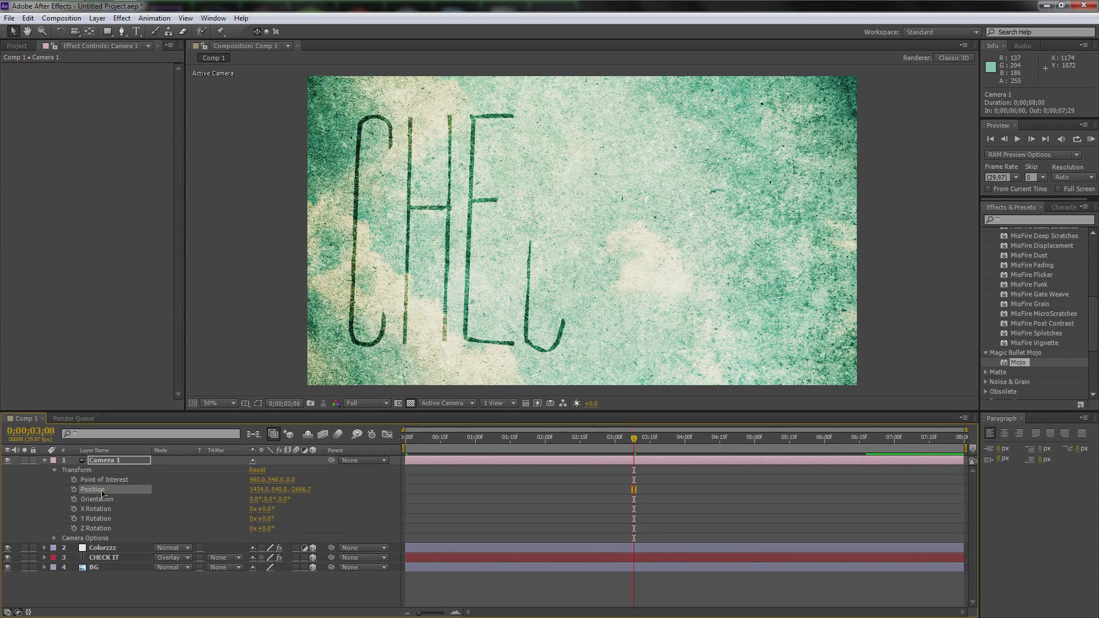
{"action": "key", "text": "Page_Up"}
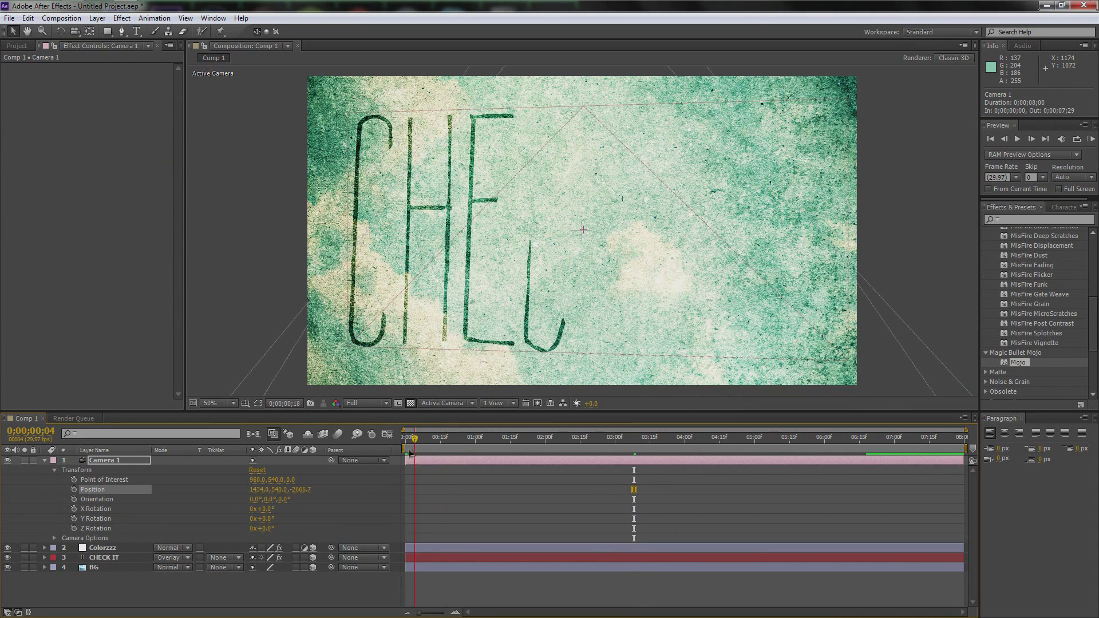
{"action": "left_click", "coordinate": [406, 439]}
{"action": "key", "text": "comma"}
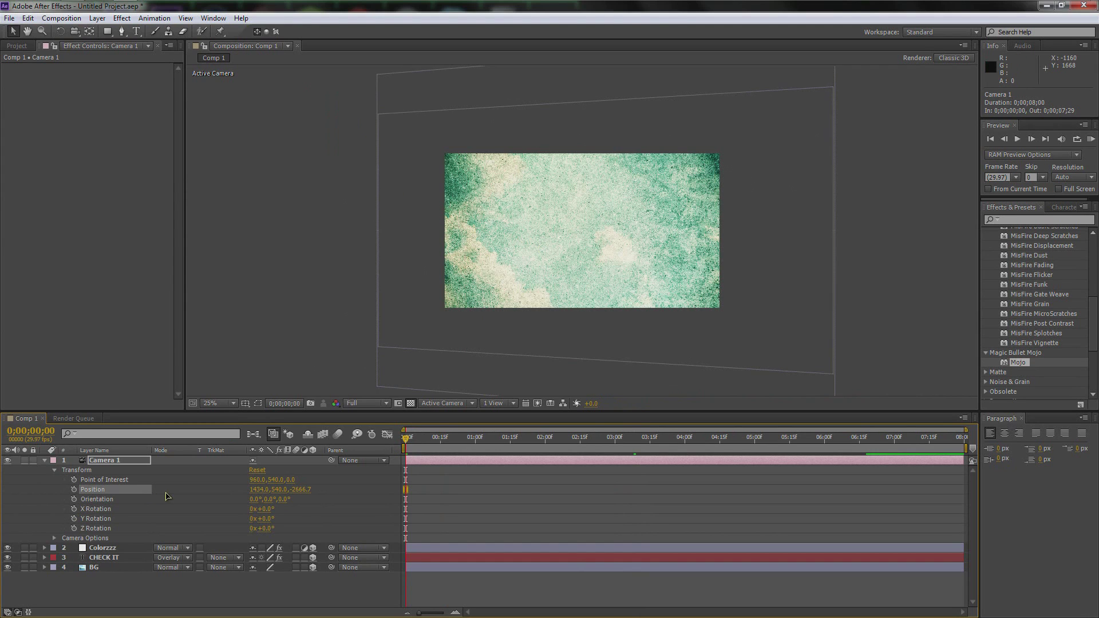
Slide Camera 1 left to Position X -528.0, then check the midway text at 50%
{"action": "left_click_drag", "start_coordinate": [253, 491], "coordinate": [151, 490]}
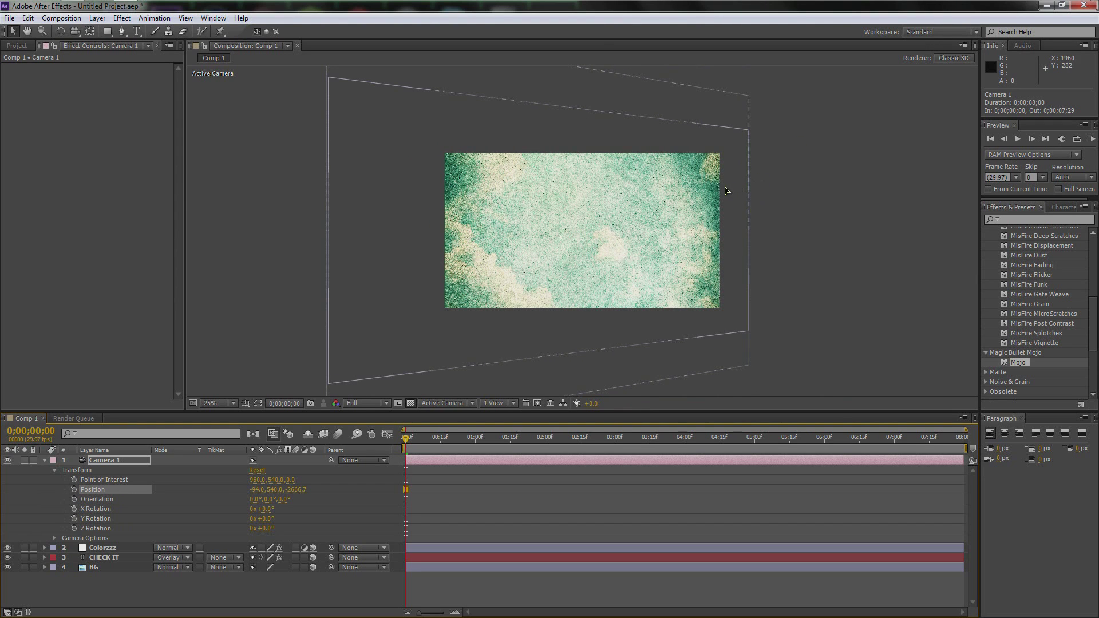
{"action": "mouse_move", "coordinate": [257, 489]}
{"action": "left_mouse_down"}
{"action": "mouse_move", "coordinate": [119, 489]}
{"action": "mouse_move", "coordinate": [256, 490]}
{"action": "left_mouse_up"}
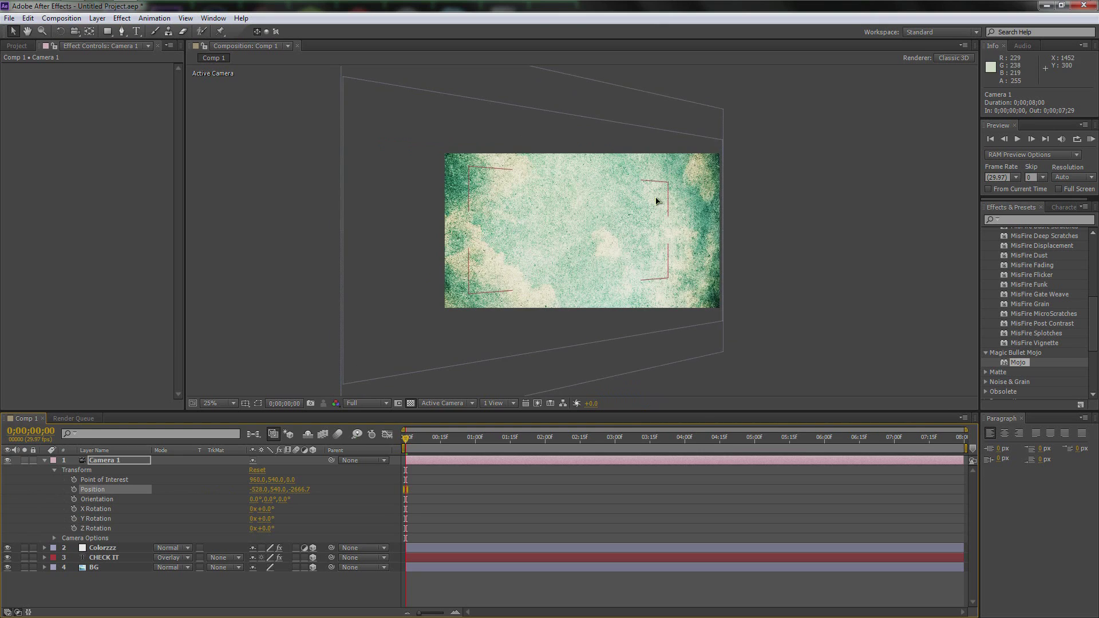
{"action": "key", "text": "period"}
{"action": "left_click_drag", "start_coordinate": [412, 435], "coordinate": [723, 458]}
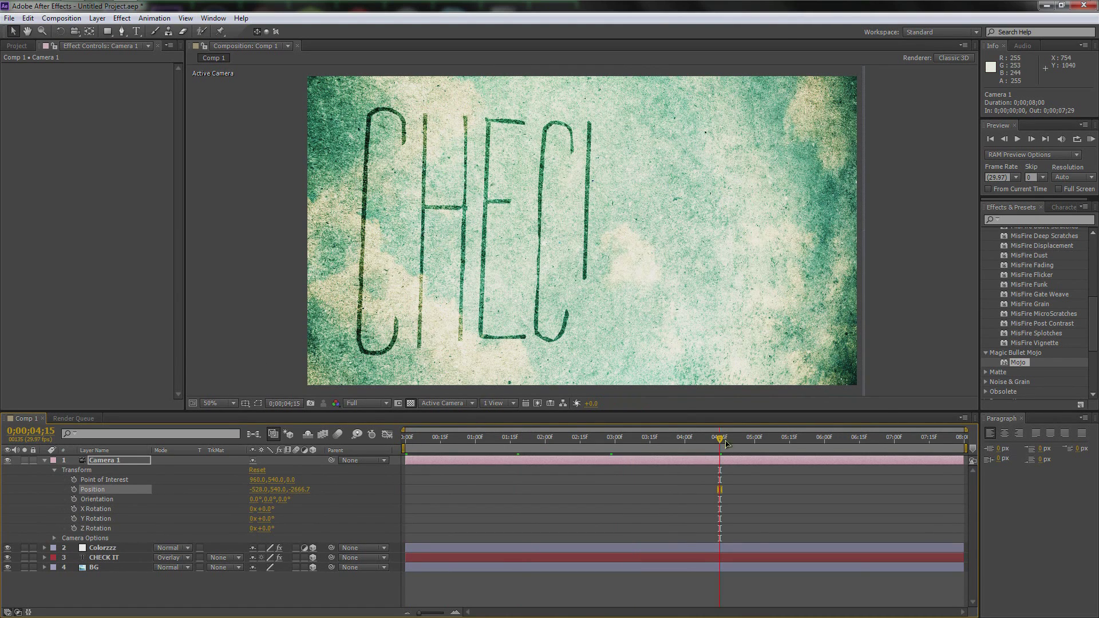
Set a Camera 1 Position keyframe at frame 0 and move to the last frame 07;29
{"action": "left_click_drag", "start_coordinate": [728, 441], "coordinate": [880, 444]}
{"action": "left_click_drag", "start_coordinate": [918, 444], "coordinate": [302, 443]}
{"action": "left_click", "coordinate": [74, 489]}
{"action": "left_click_drag", "start_coordinate": [406, 442], "coordinate": [968, 439]}
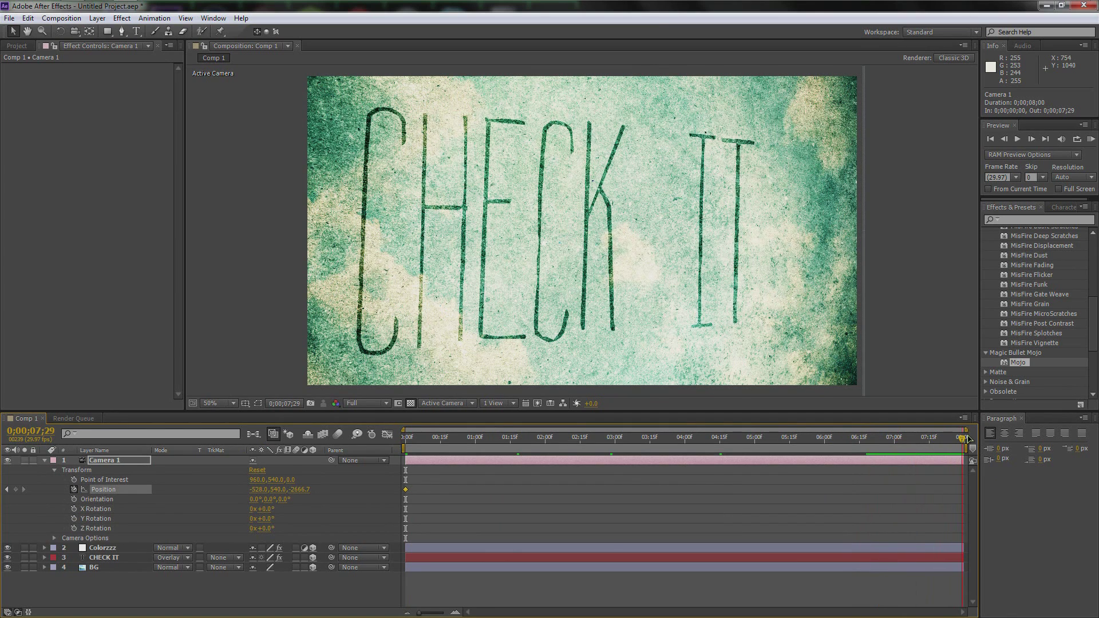
{"action": "left_click_drag", "start_coordinate": [257, 490], "coordinate": [255, 491]}
Set the ending Position X to 1000, then push it up to 2462.0 at 25% zoom
{"action": "left_click", "coordinate": [256, 490]}
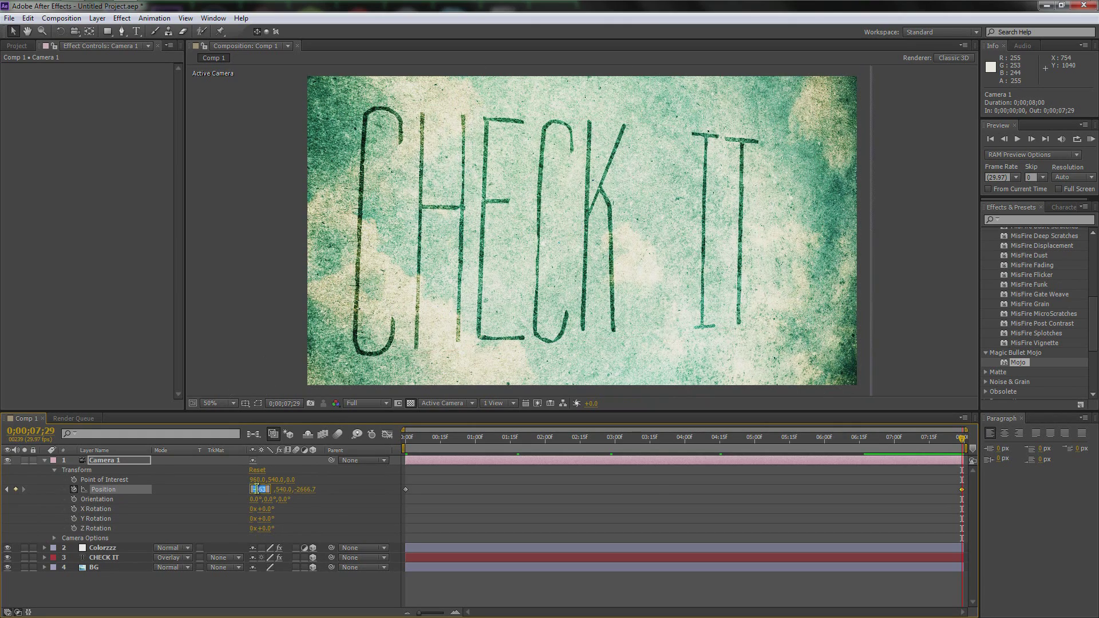
{"action": "type", "text": "10"}
{"action": "key", "text": "Return"}
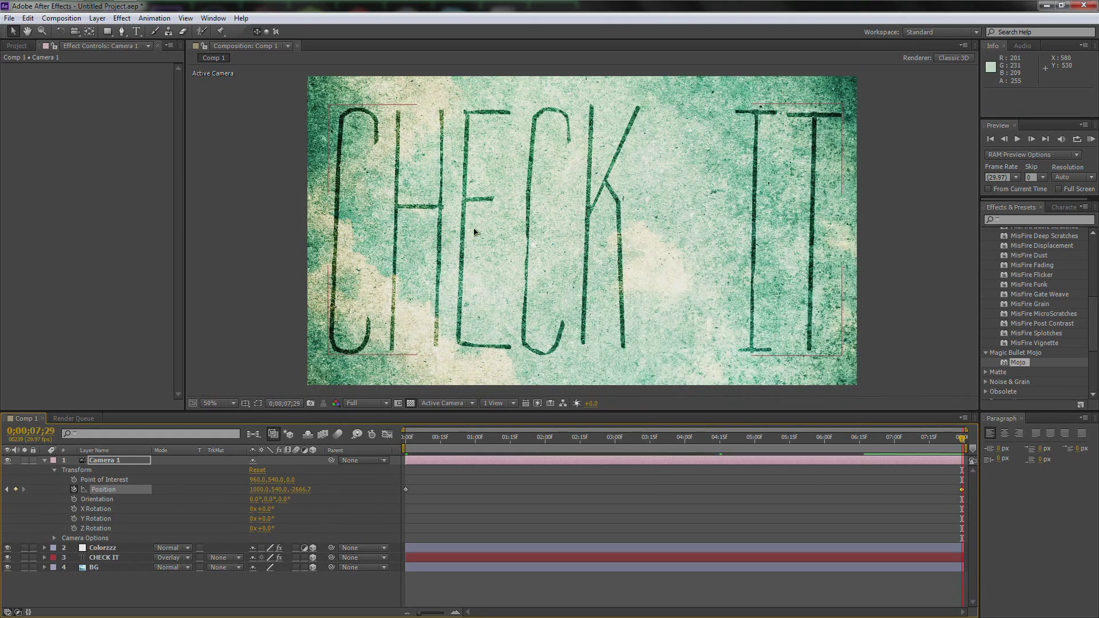
{"action": "key", "text": "comma"}
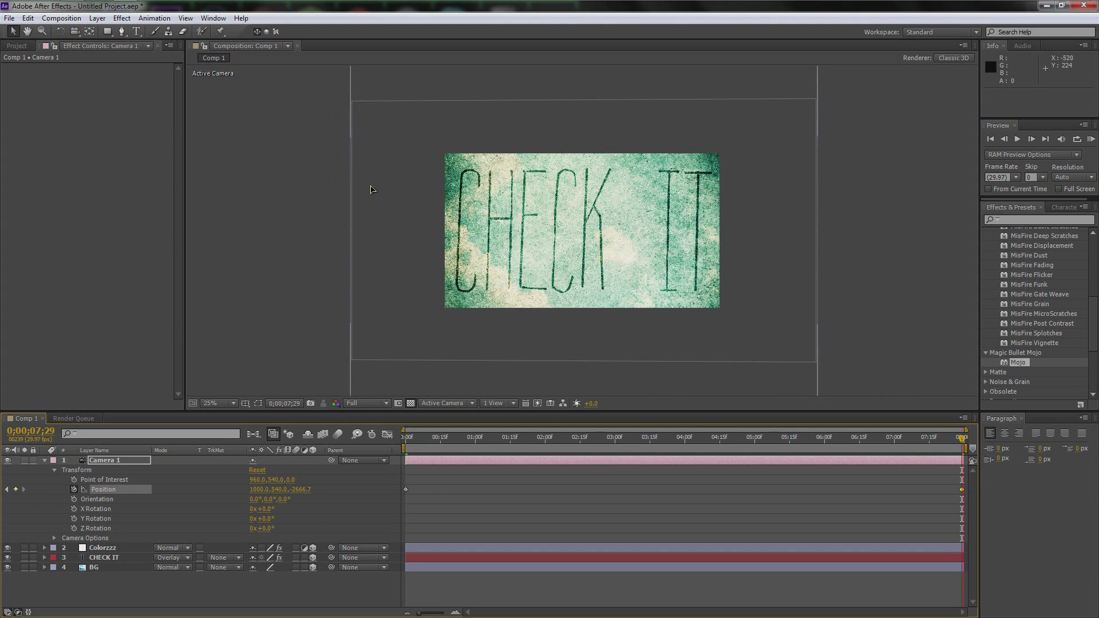
{"action": "left_click_drag", "start_coordinate": [254, 490], "coordinate": [1091, 489]}
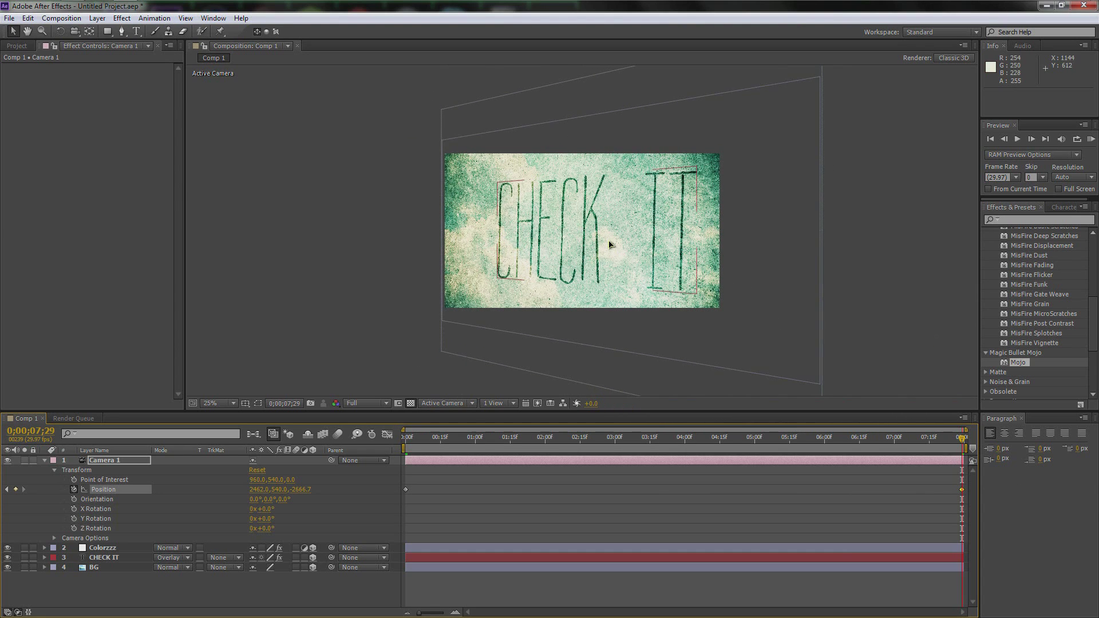
RAM-preview the camera pan and CHECK IT write-on at 50%, then collapse Camera 1's Transform
{"action": "key", "text": "period"}
{"action": "key", "text": "period"}
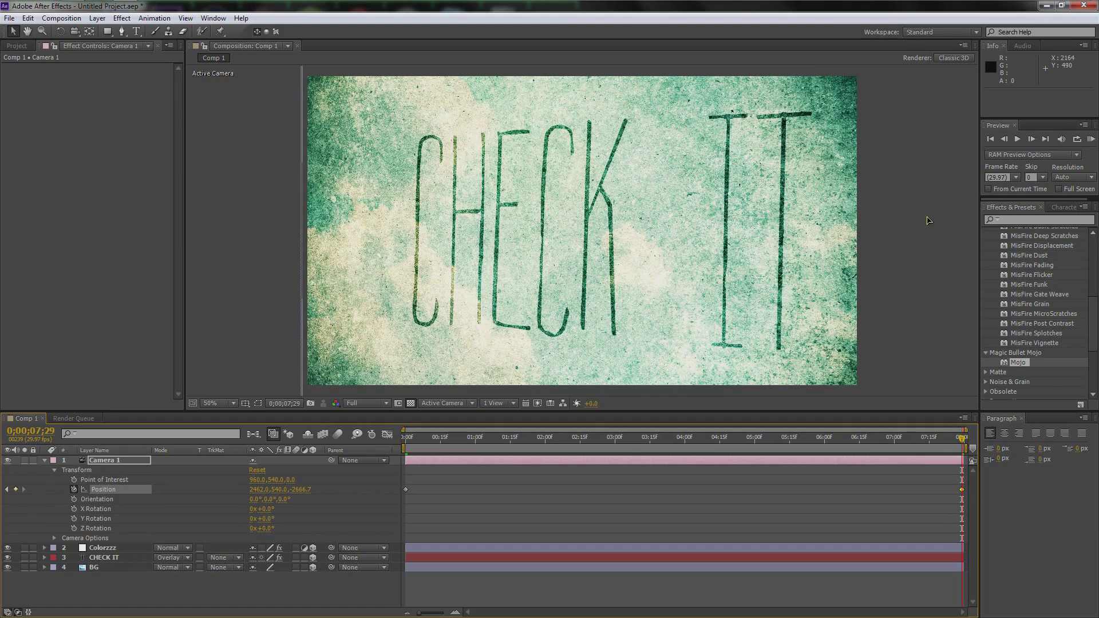
{"action": "key", "text": "KP_0"}
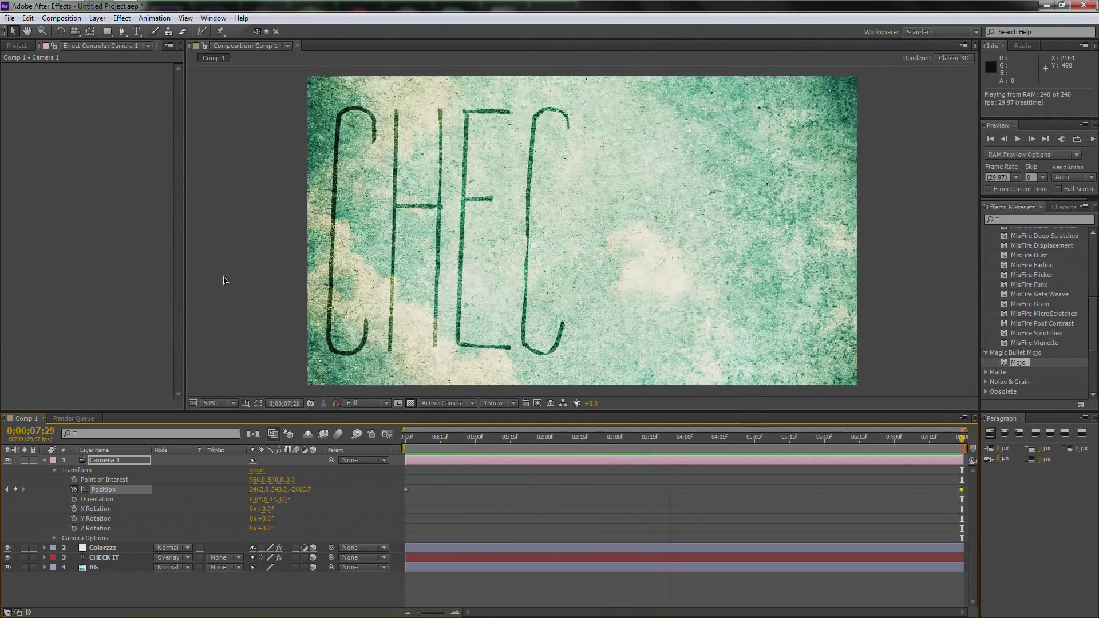
{"action": "key", "text": "space"}
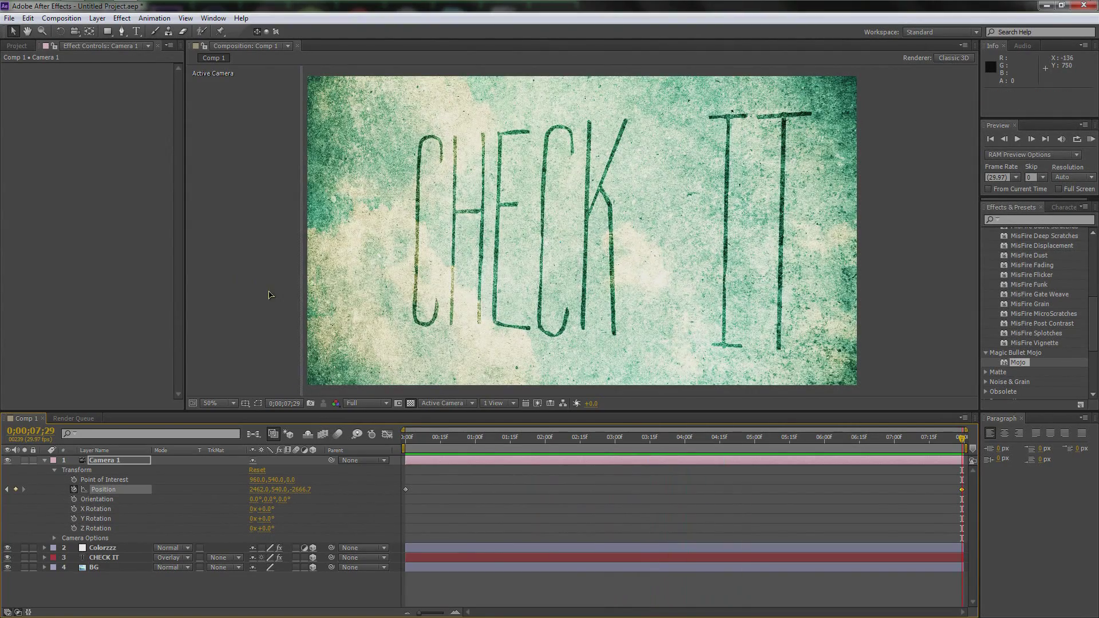
{"action": "left_click", "coordinate": [44, 460]}
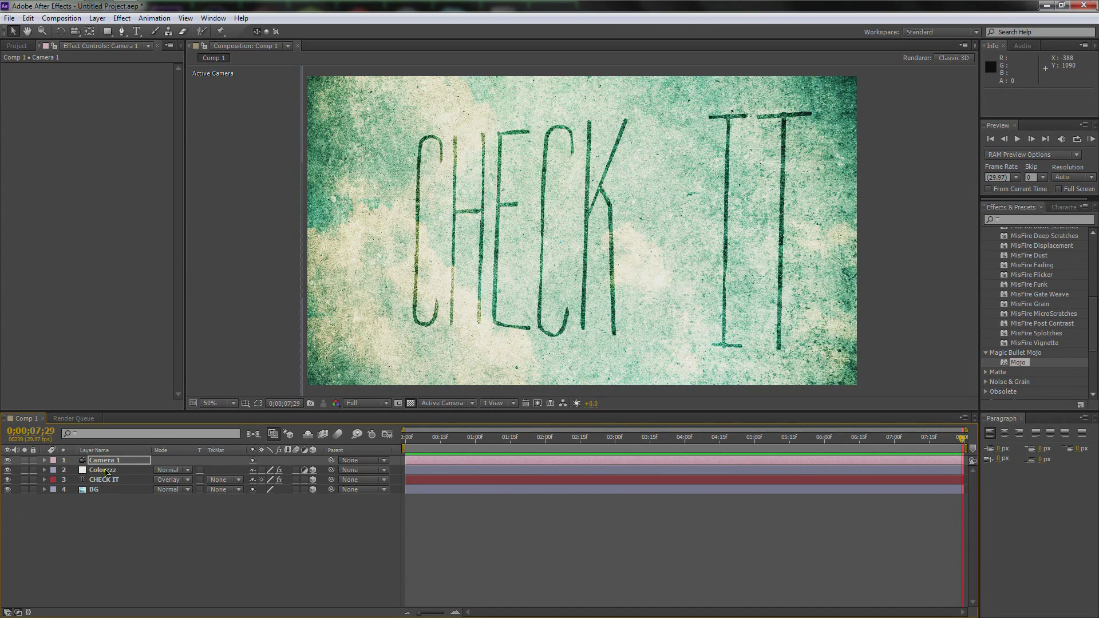
Select the Colorzzz layer to show its MisFire Vignette and Mojo settings
{"action": "left_click", "coordinate": [105, 470]}
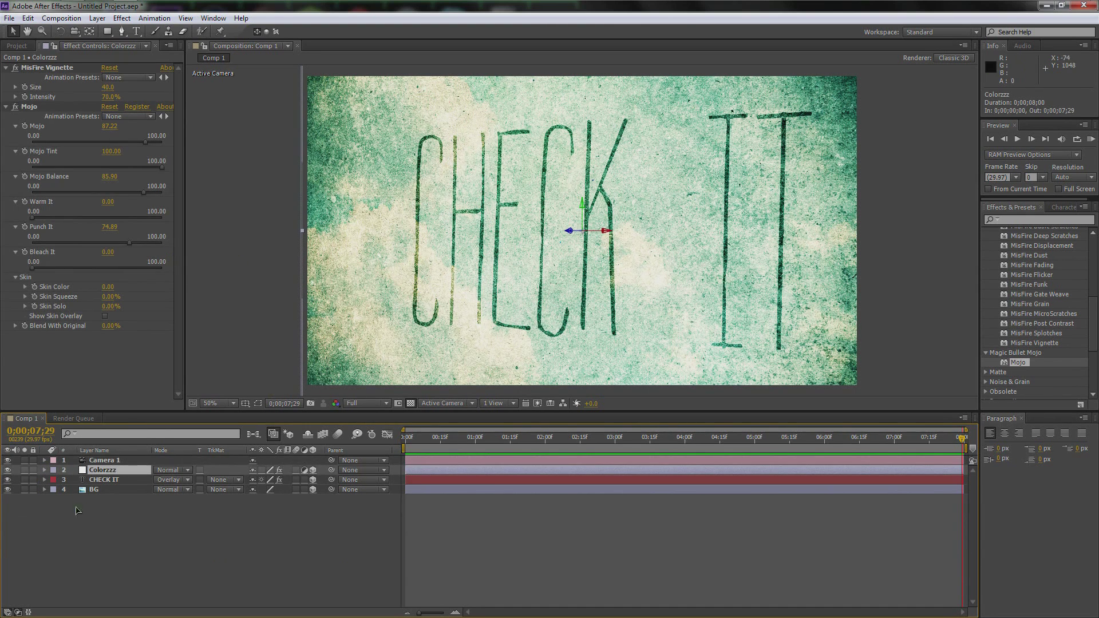